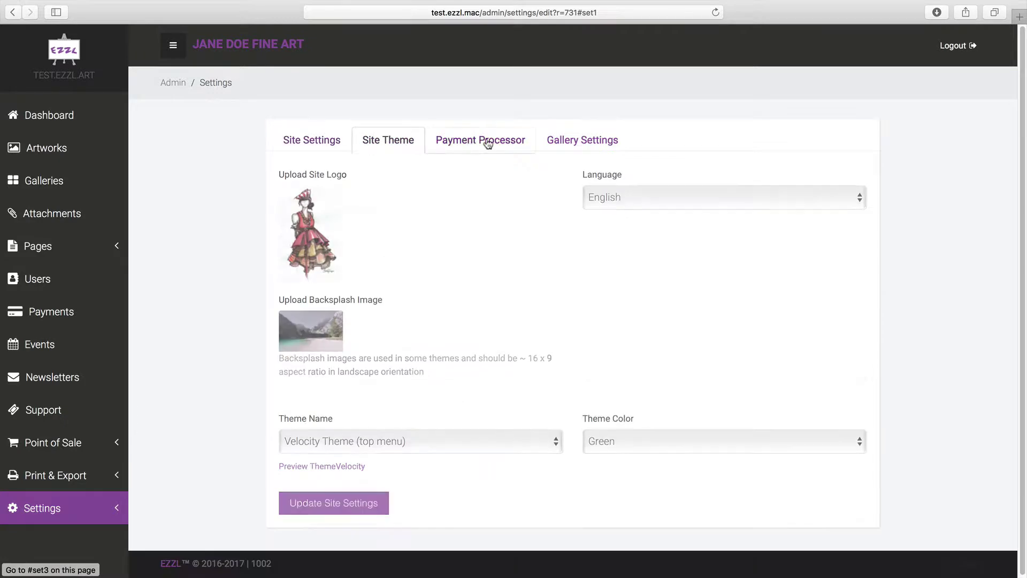
Look through the Payment Processor and Gallery Settings sections, and return to Site Settings.
click(484, 140)
click(560, 140)
click(314, 142)
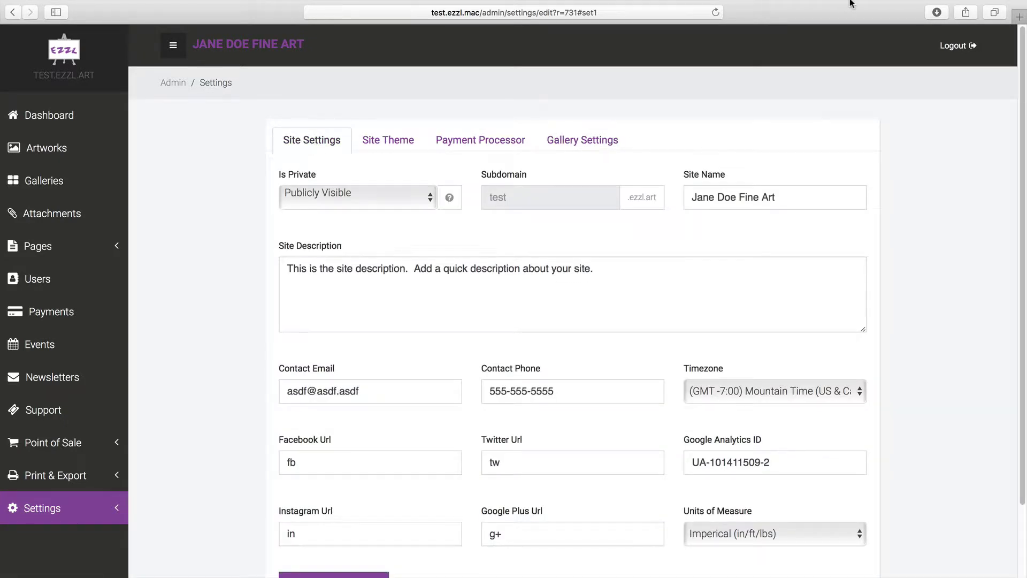
mouse_move(852, 4)
click(756, 7)
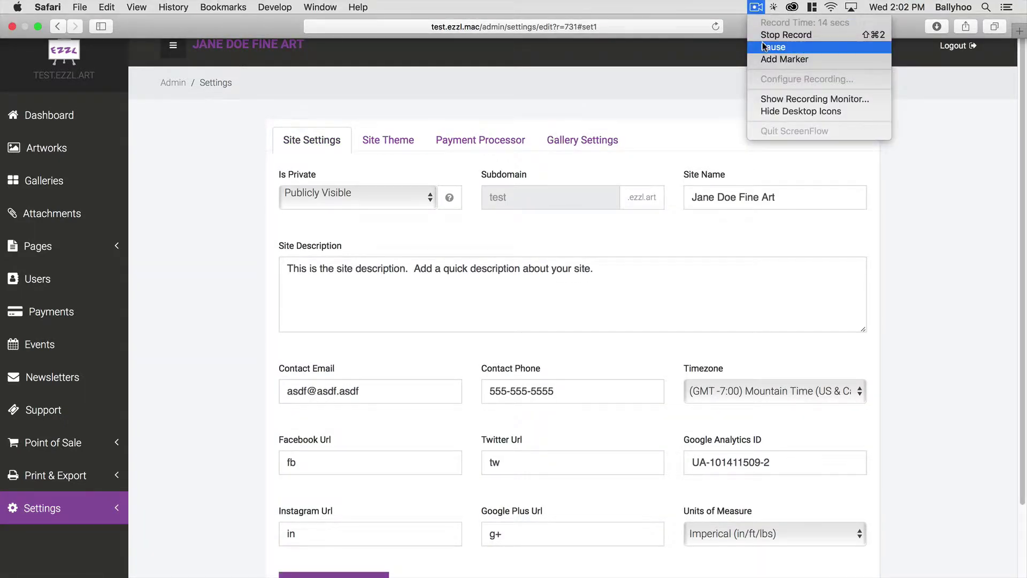
click(759, 45)
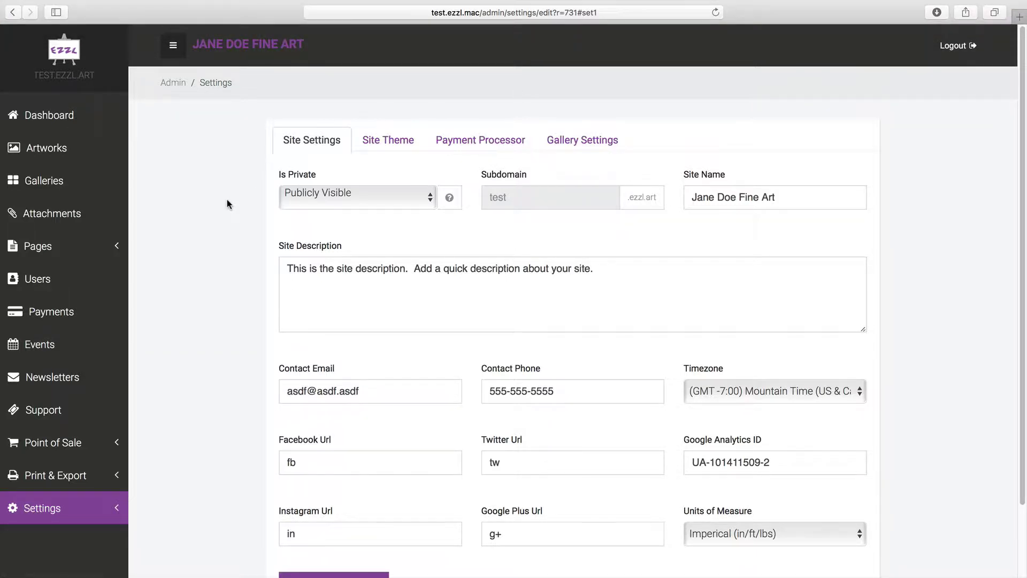
Try the Private option for the site's visibility and set it back to Publicly Visible.
click(305, 195)
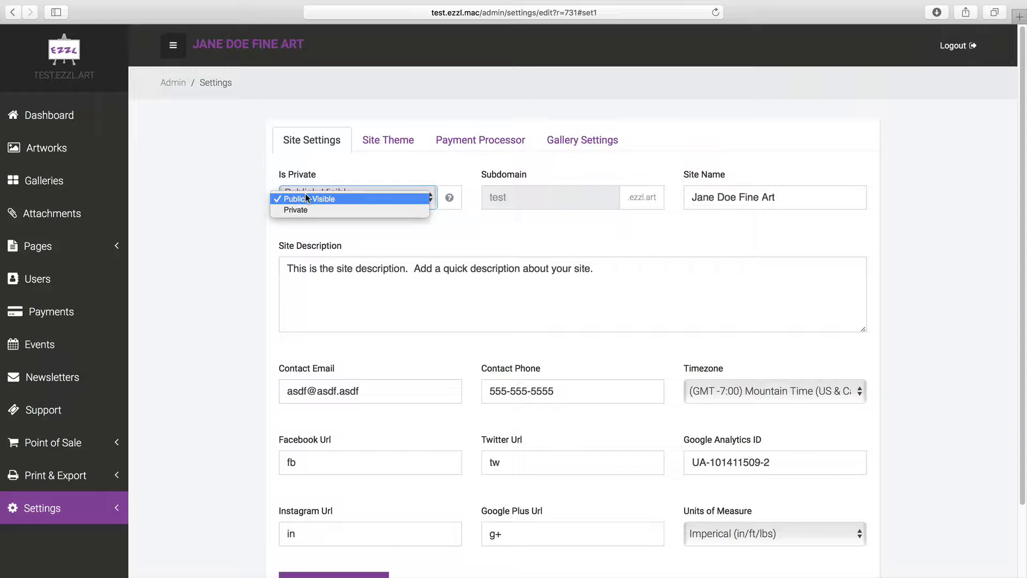
click(300, 209)
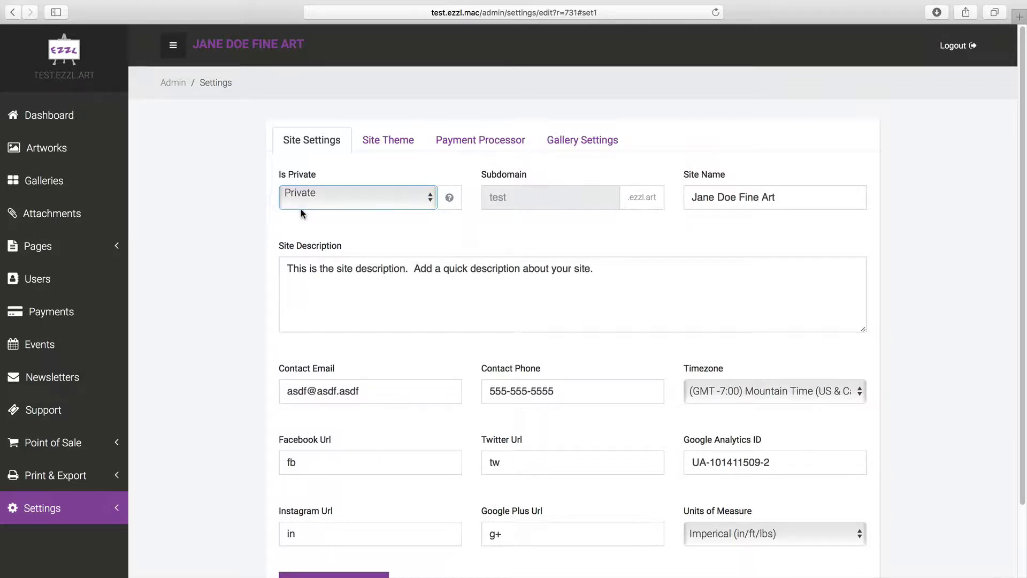
click(301, 198)
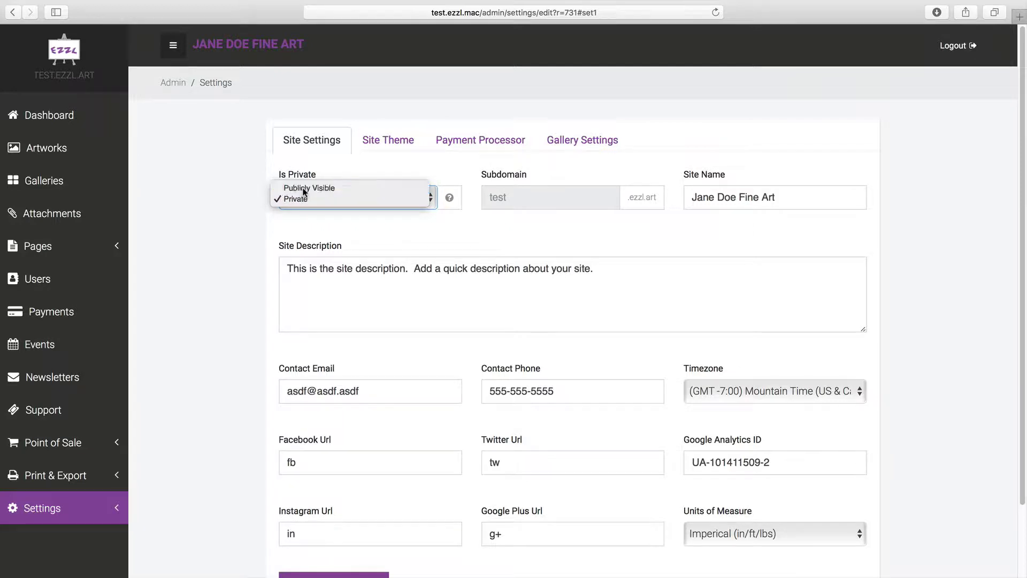
click(303, 188)
click(303, 193)
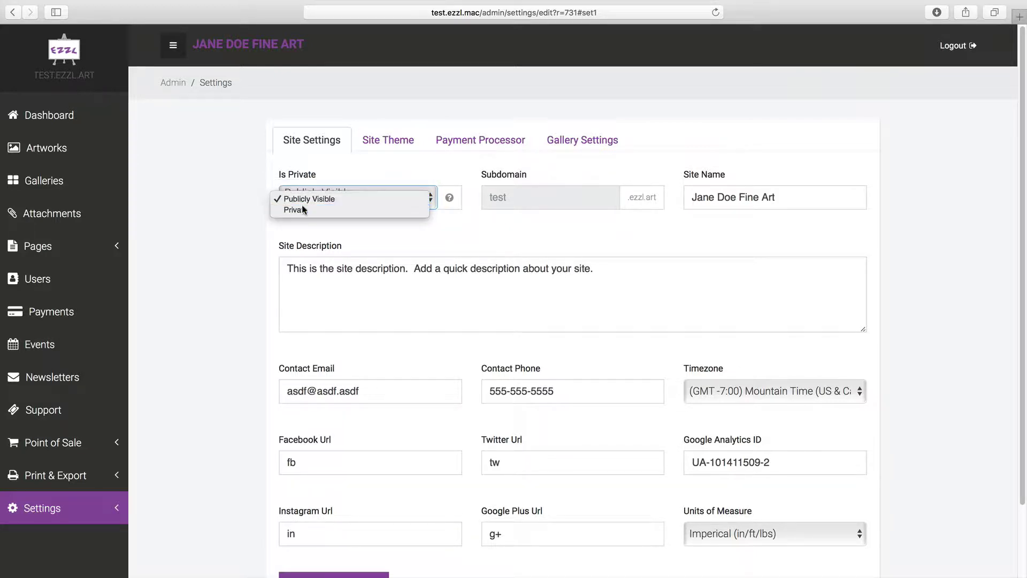
click(301, 210)
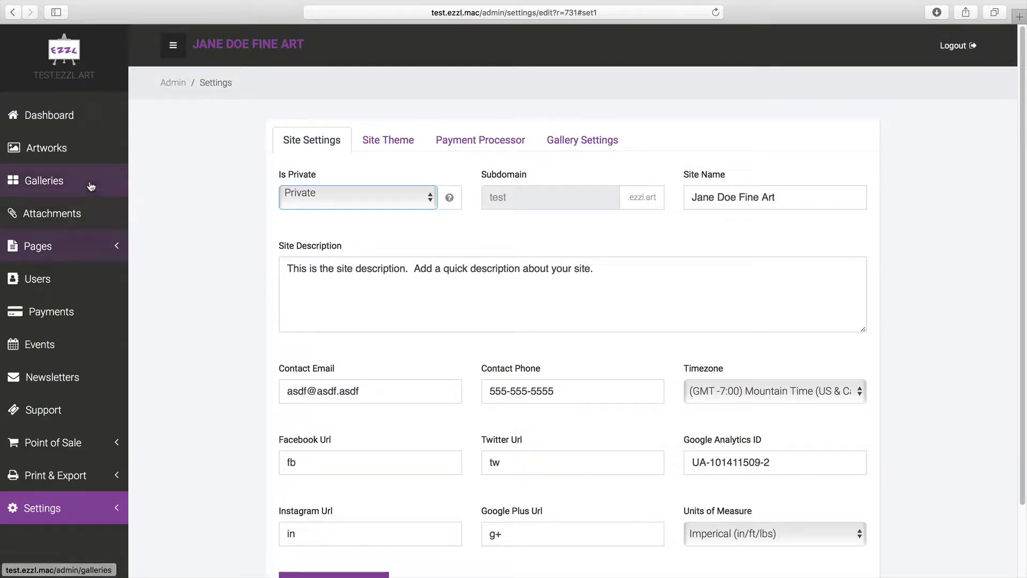
click(281, 199)
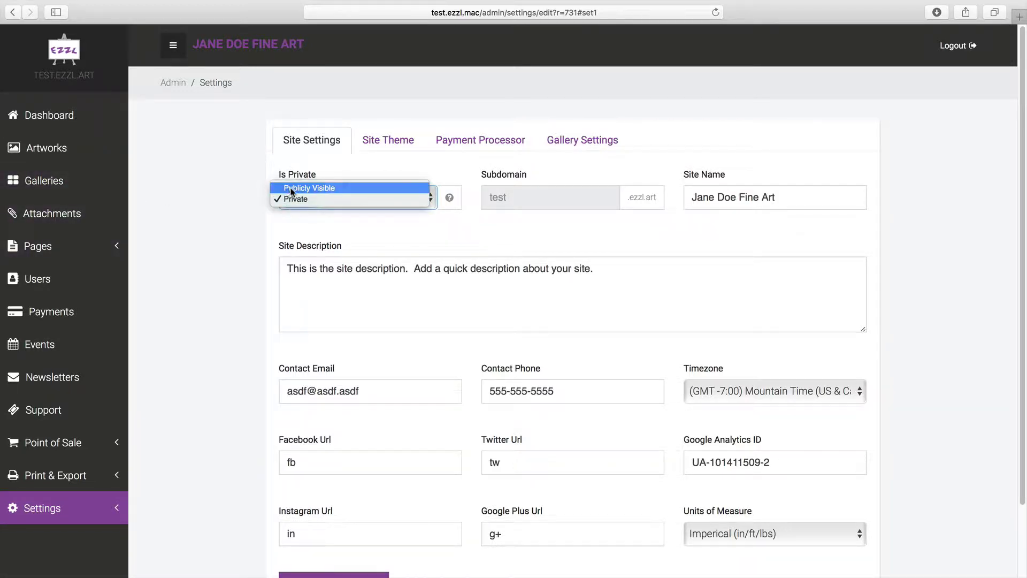
click(310, 187)
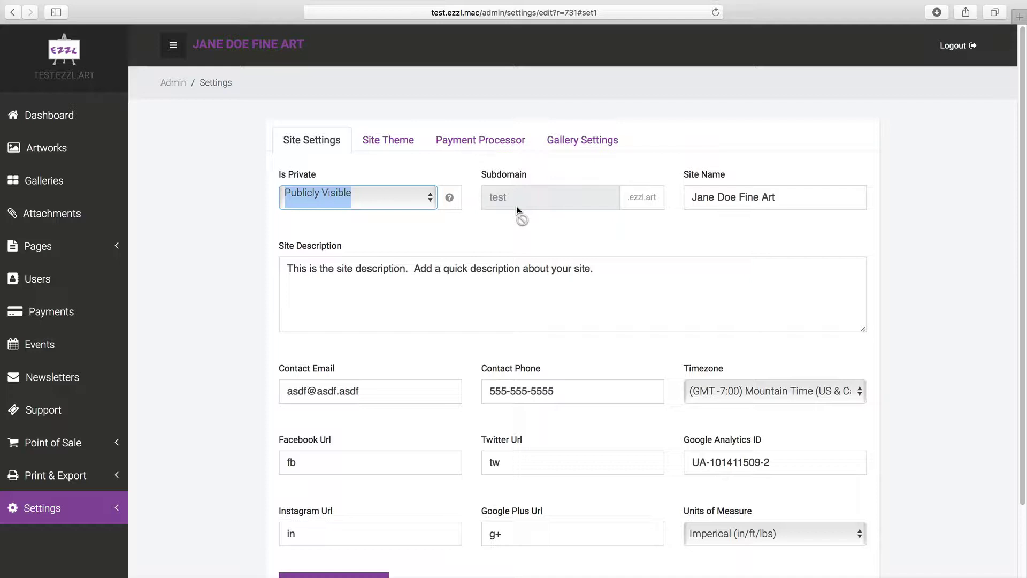
View how the site name is displayed on the public home page, and return to the admin settings.
key(Tab)
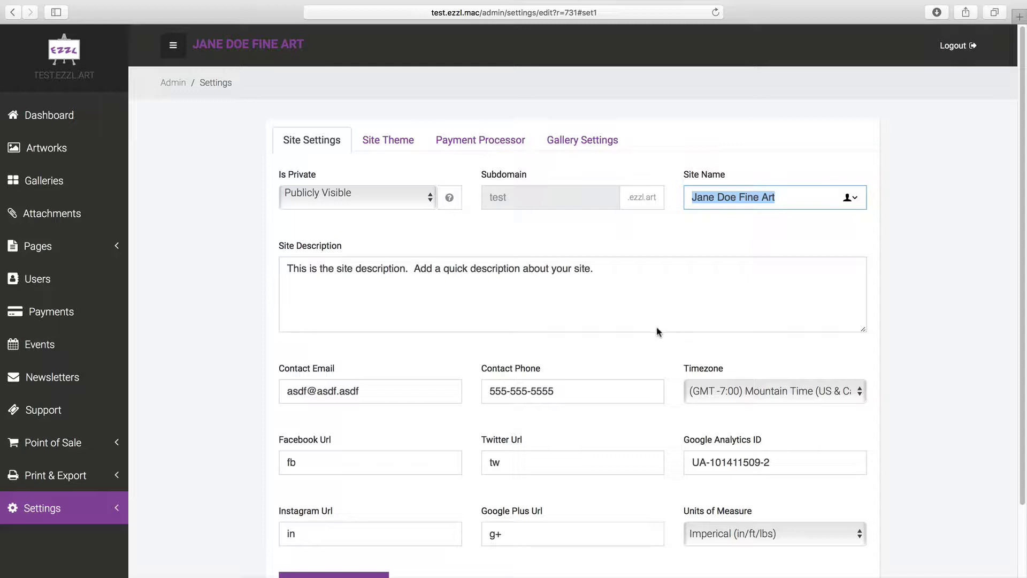
click(73, 82)
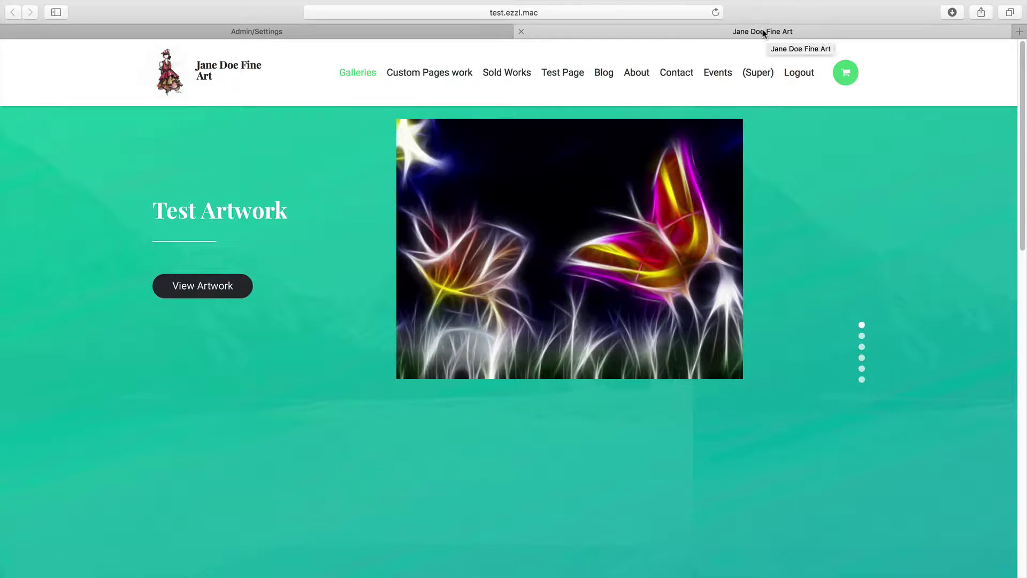
click(435, 34)
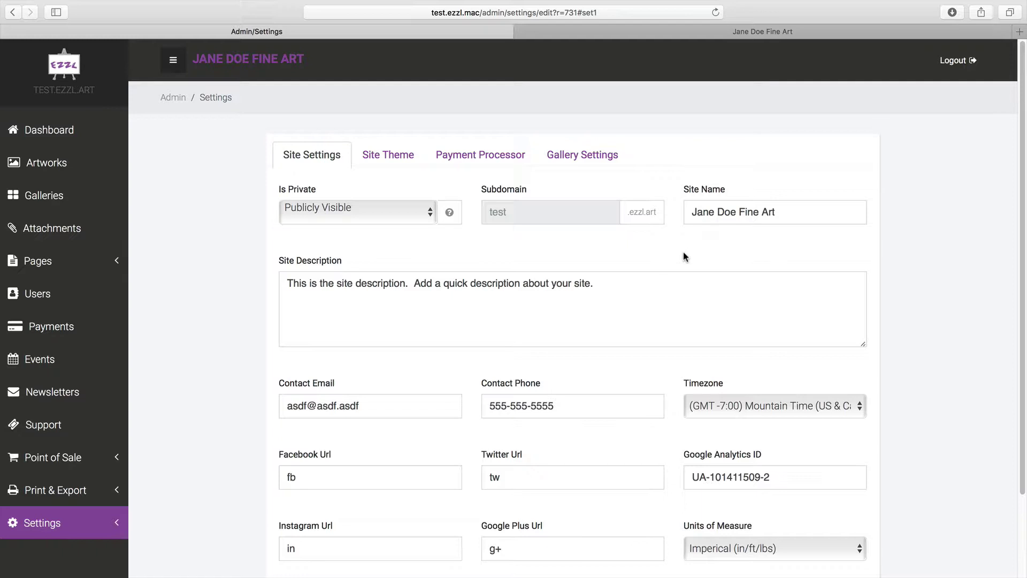
Review the site description and the timezone options, keeping (GMT -7:00) Mountain Time (US & Canada).
drag(616, 300, 280, 282)
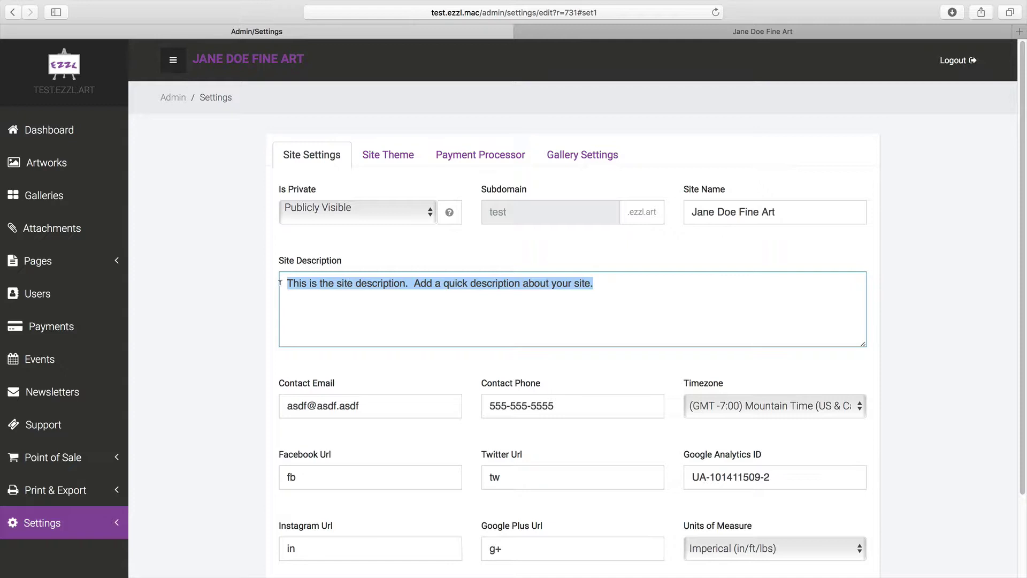
scroll(243, 287, down, 3)
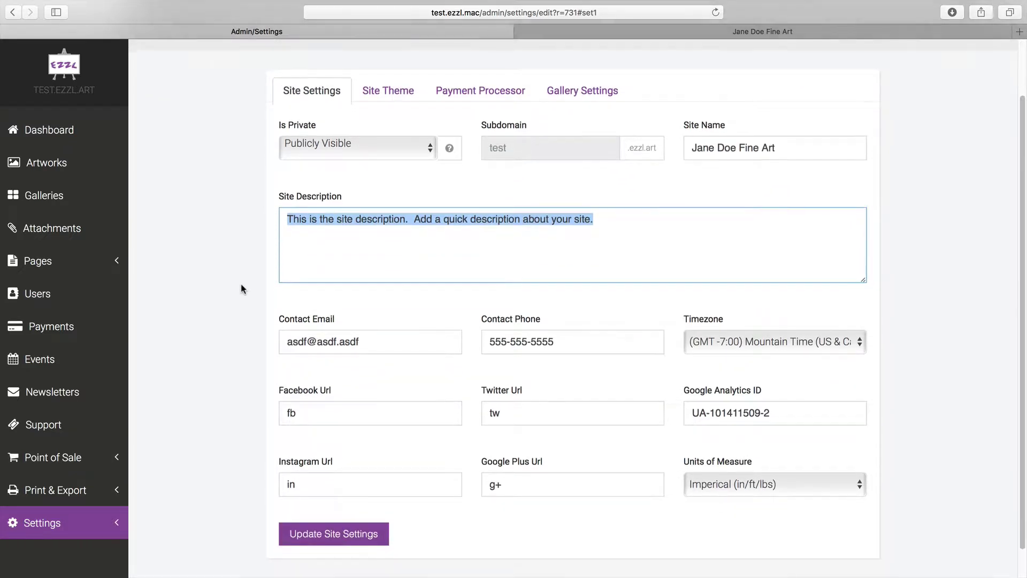
scroll(241, 289, down, 1)
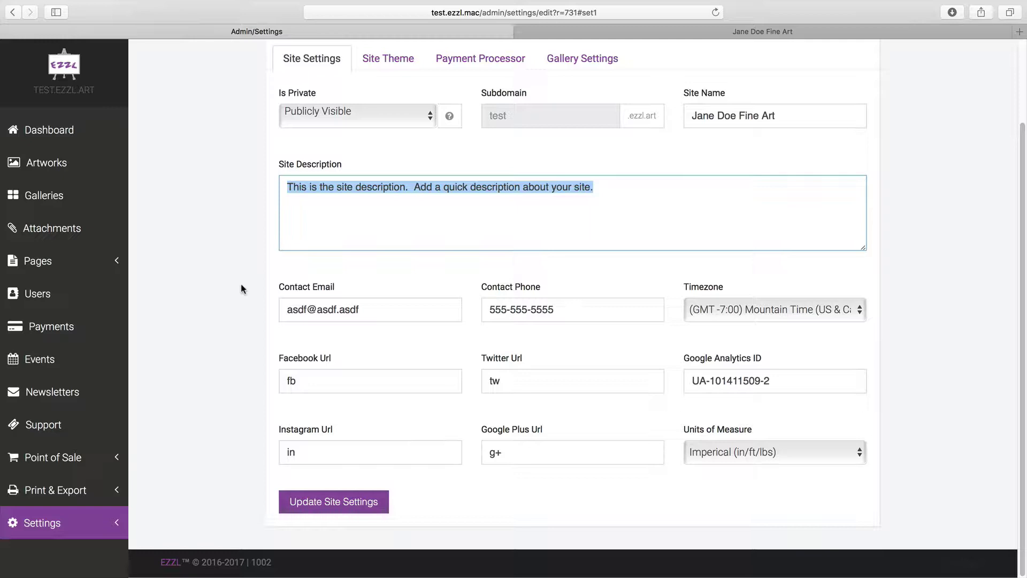
click(728, 310)
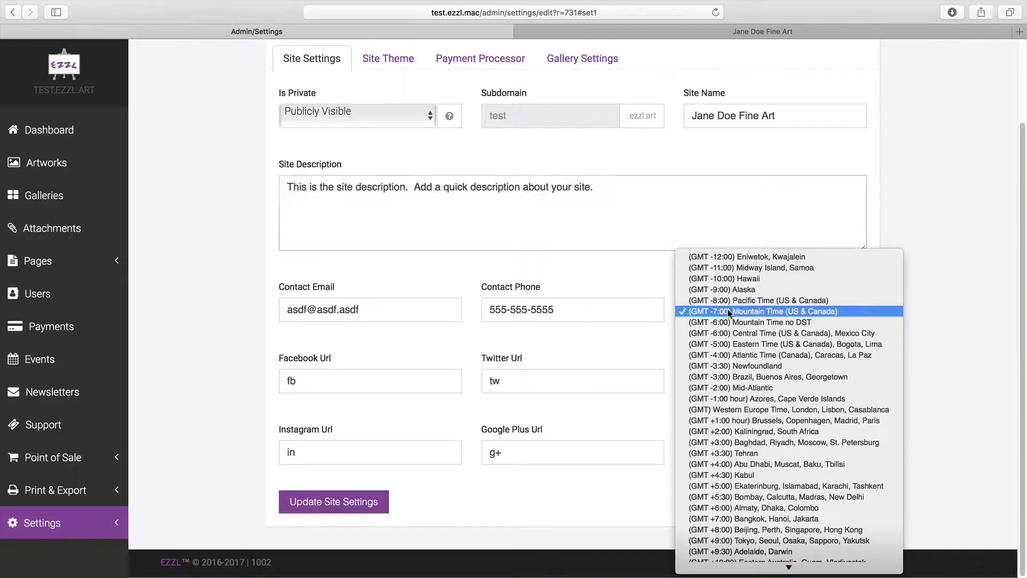
click(728, 311)
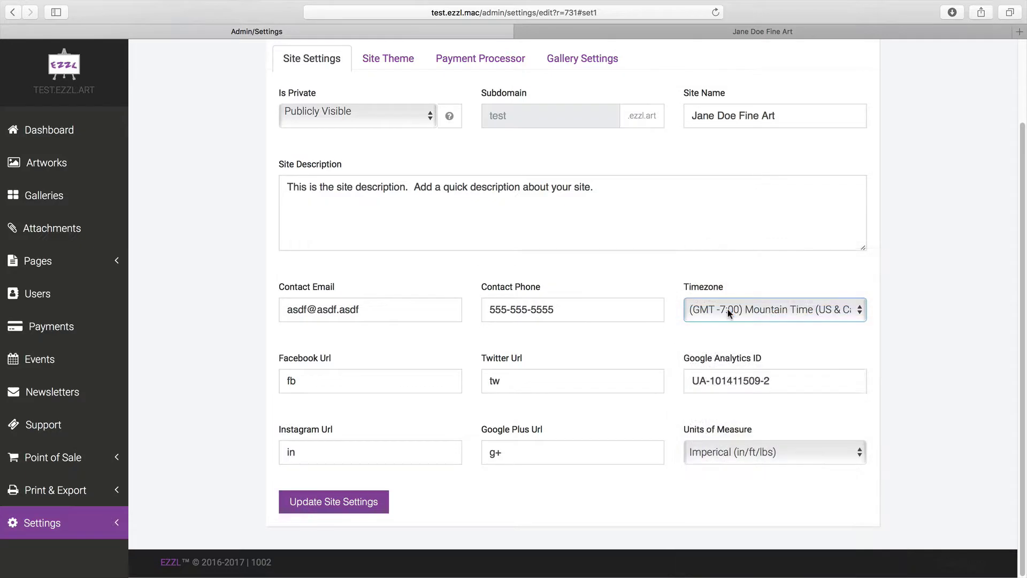
Review the Facebook, Twitter, Instagram and Google Plus URL fields.
click(332, 386)
double_click(332, 385)
double_click(527, 382)
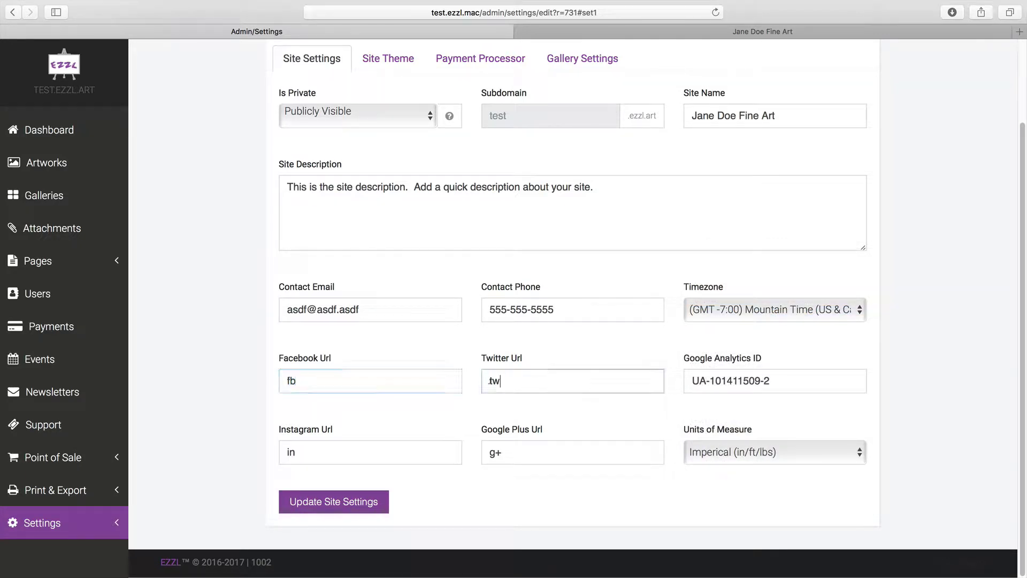
double_click(376, 382)
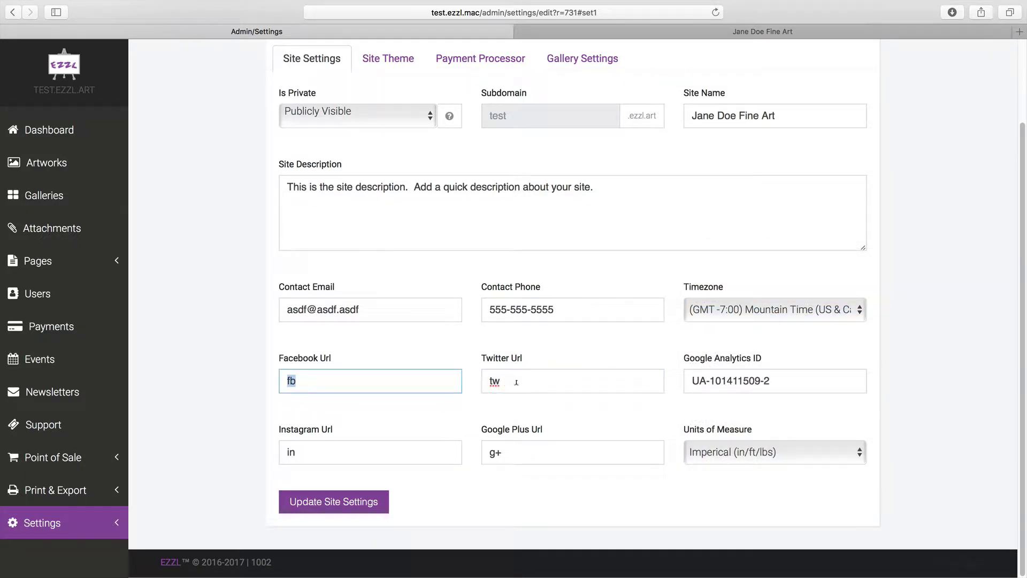
click(355, 453)
double_click(512, 454)
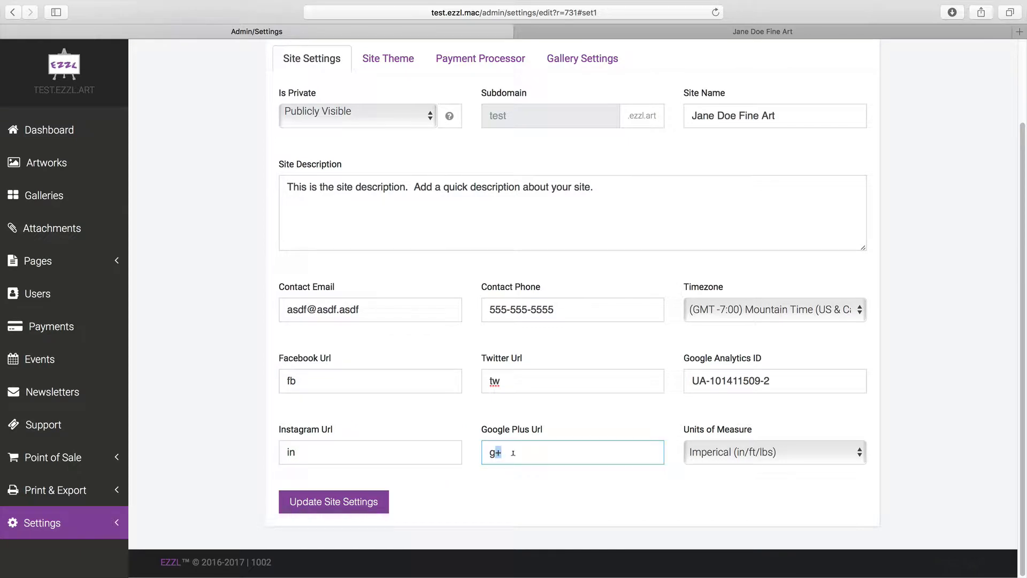
double_click(513, 453)
Review the Google Analytics ID field.
drag(775, 381, 675, 382)
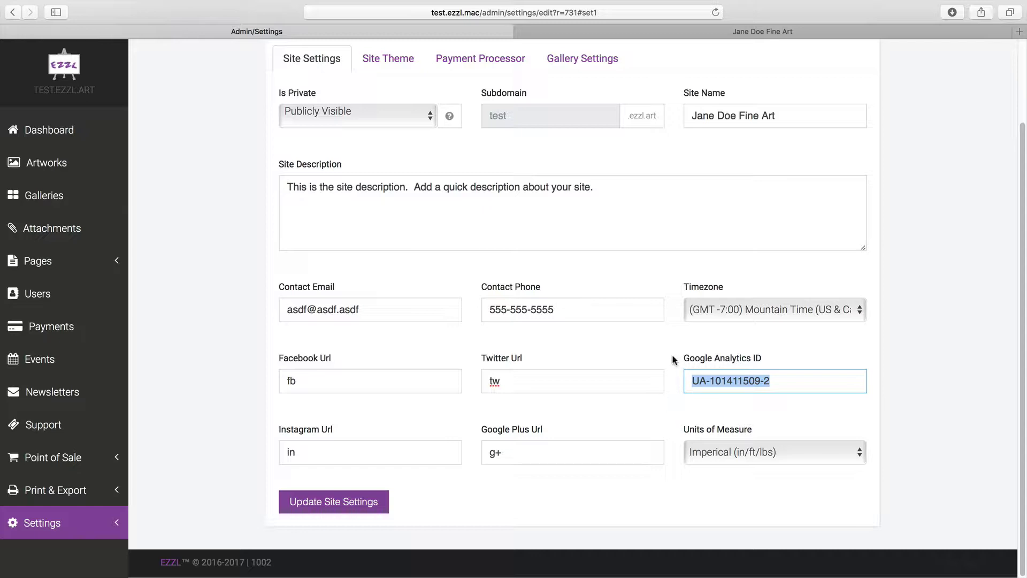
drag(776, 381, 678, 381)
click(794, 380)
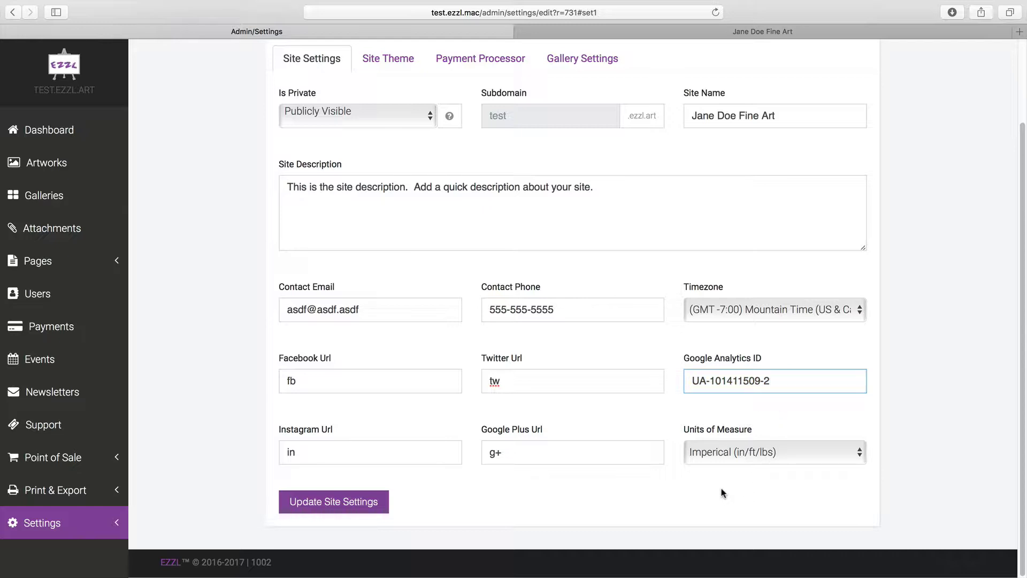
Try the Metric (cm/mt/kg) units of measure and set them back to Imperical (in/ft/lbs).
click(711, 453)
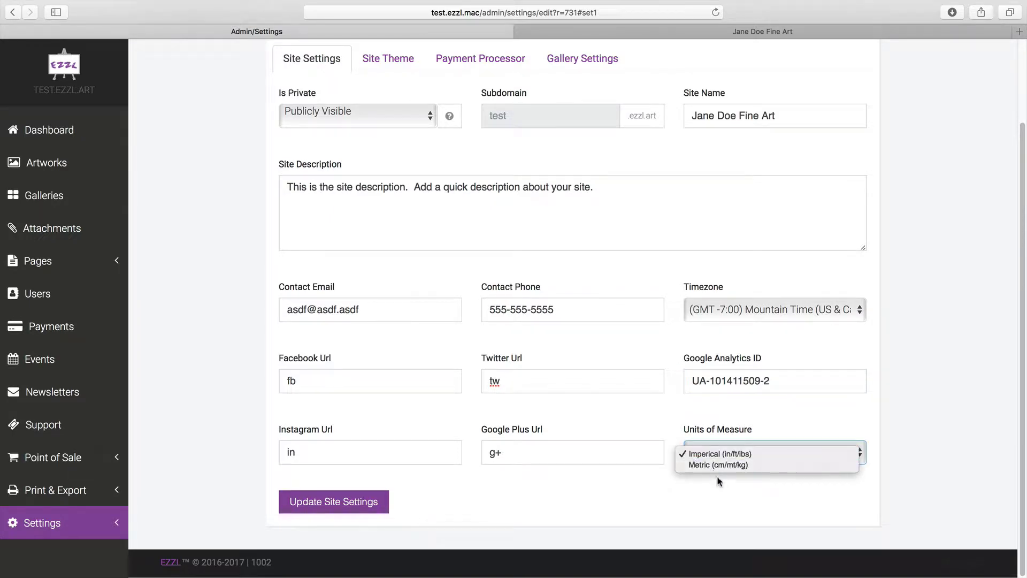
click(717, 465)
click(712, 451)
click(713, 443)
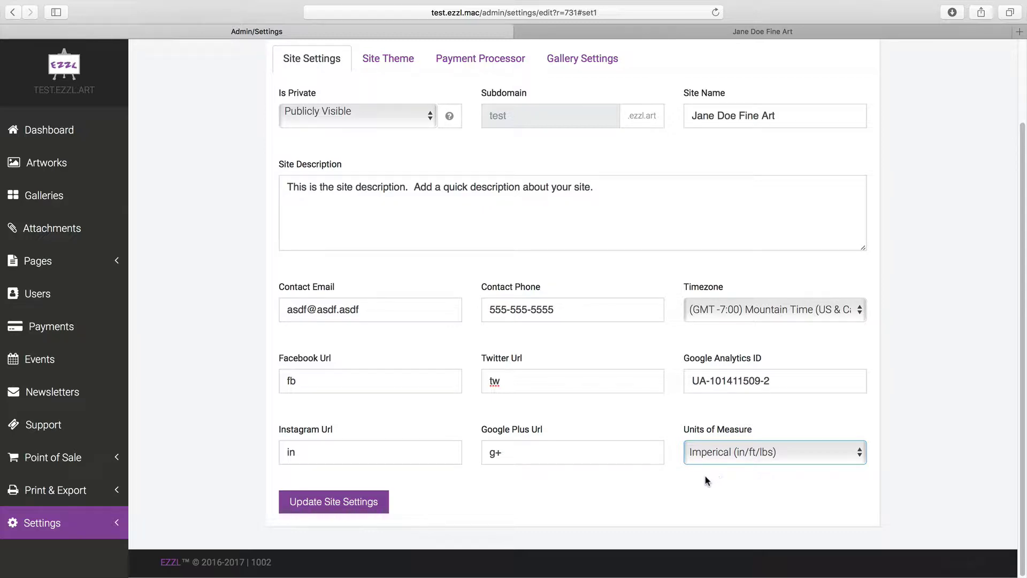
Compare the Facebook URL setting with the Facebook link in the public site's footer, and return to the settings.
scroll(698, 476, up, 1)
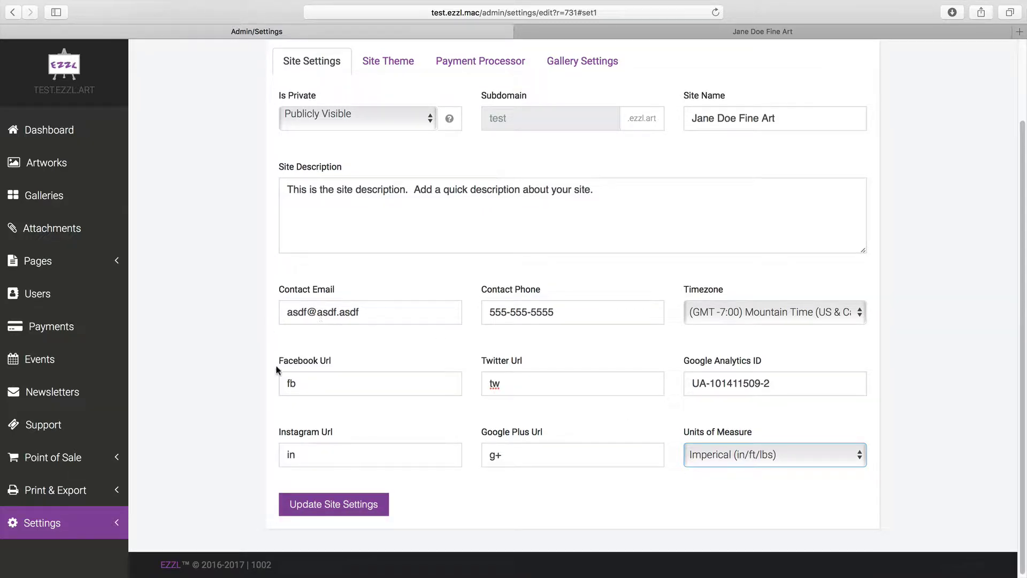
click(320, 386)
key(super+a)
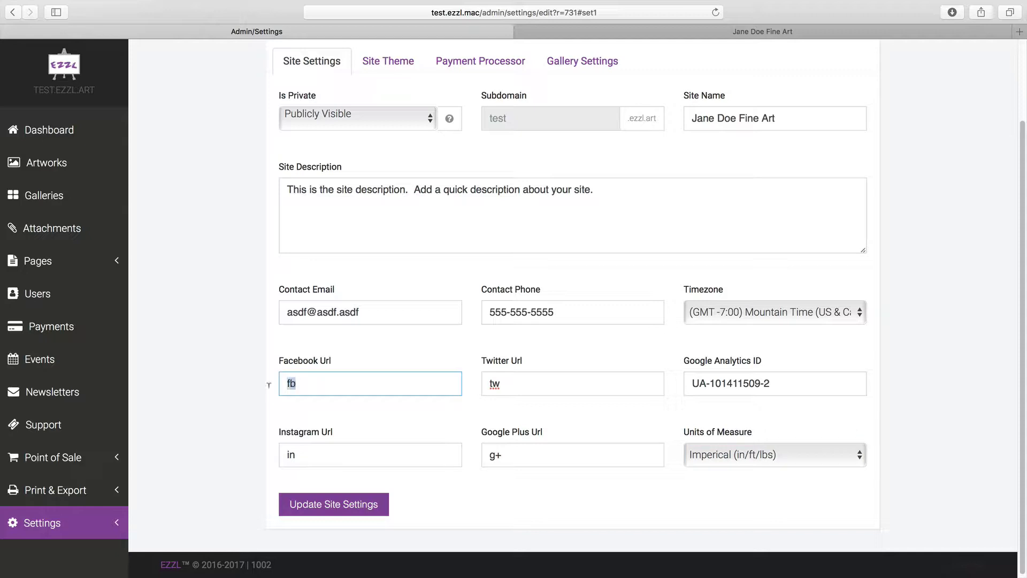
click(613, 28)
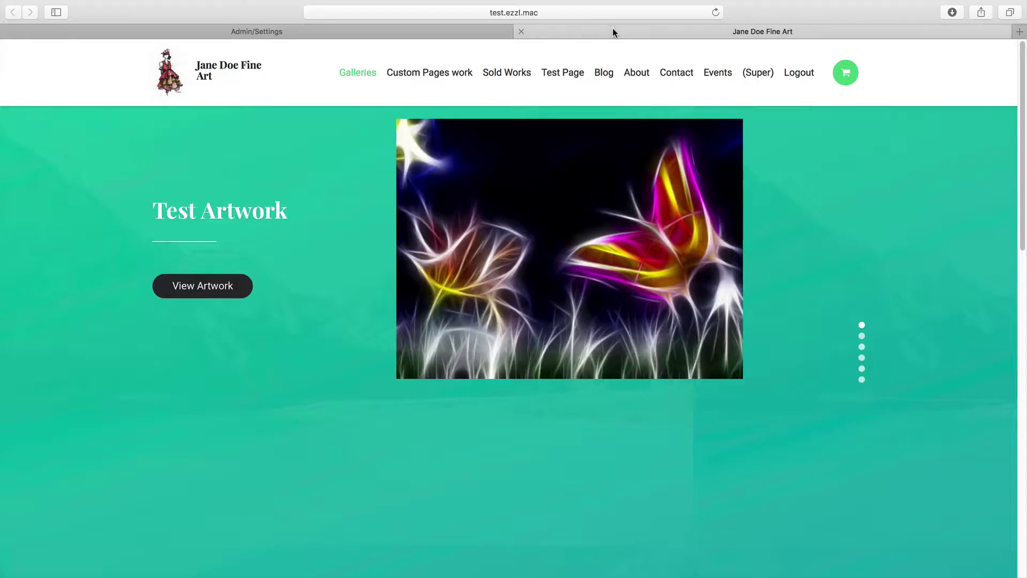
scroll(390, 301, down, 15)
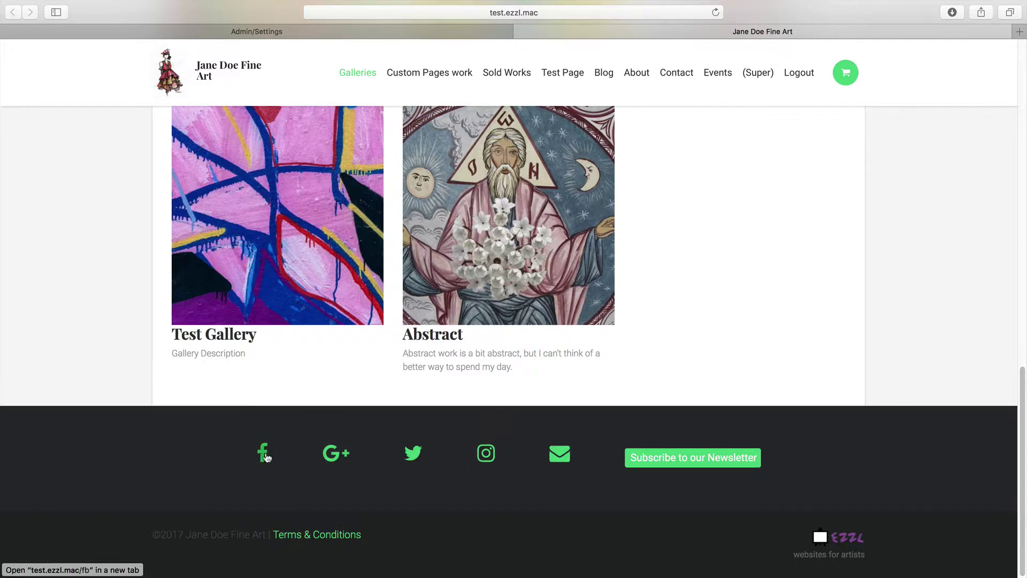
click(452, 33)
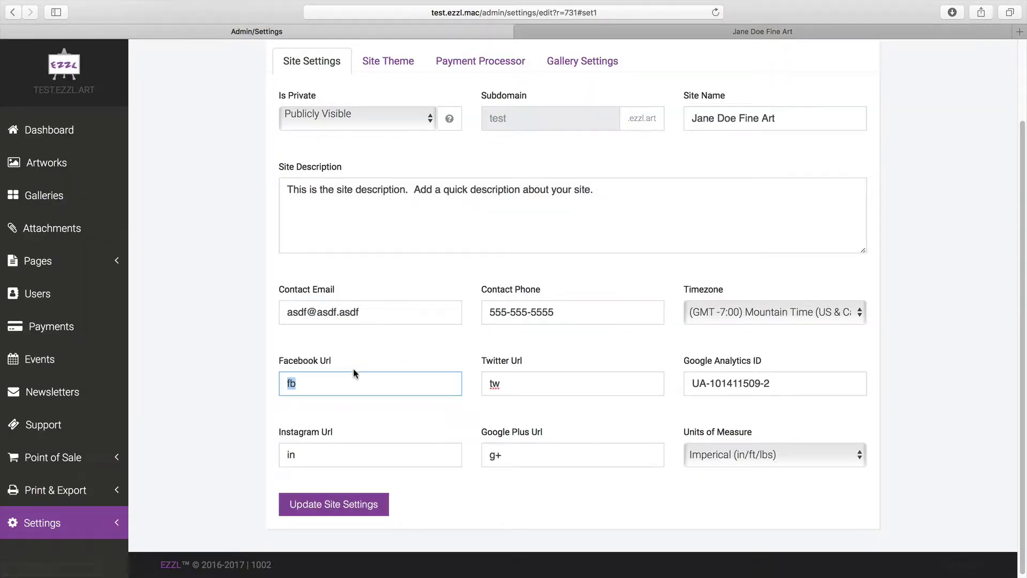
drag(308, 384, 274, 382)
drag(511, 383, 371, 374)
drag(292, 383, 236, 384)
key(BackSpace)
text(http://faceb)
Clear the Facebook URL field and save the site settings.
drag(351, 386, 238, 383)
key(BackSpace)
click(307, 505)
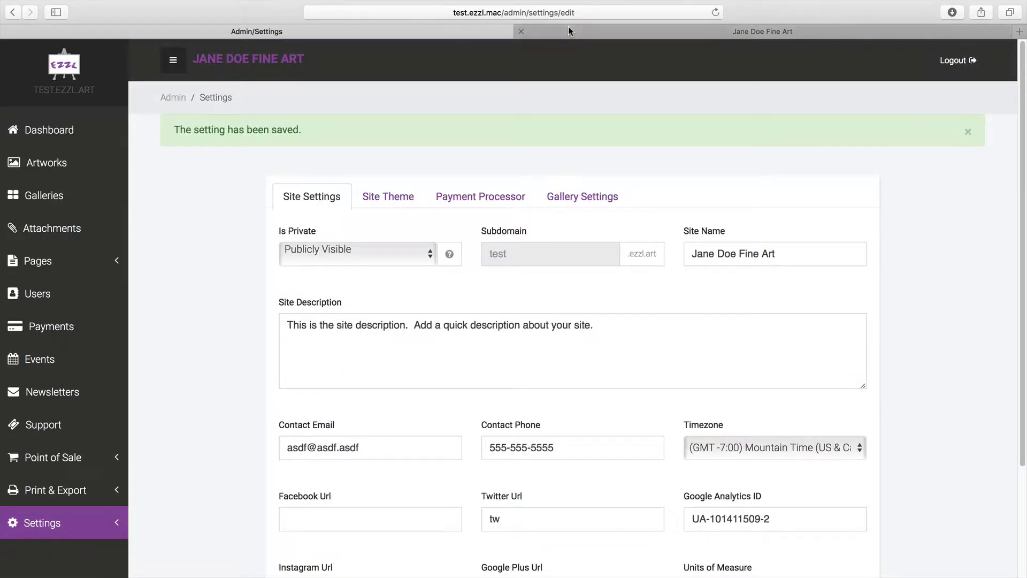
Check the social links in the public site's footer, and return to the settings form.
click(569, 29)
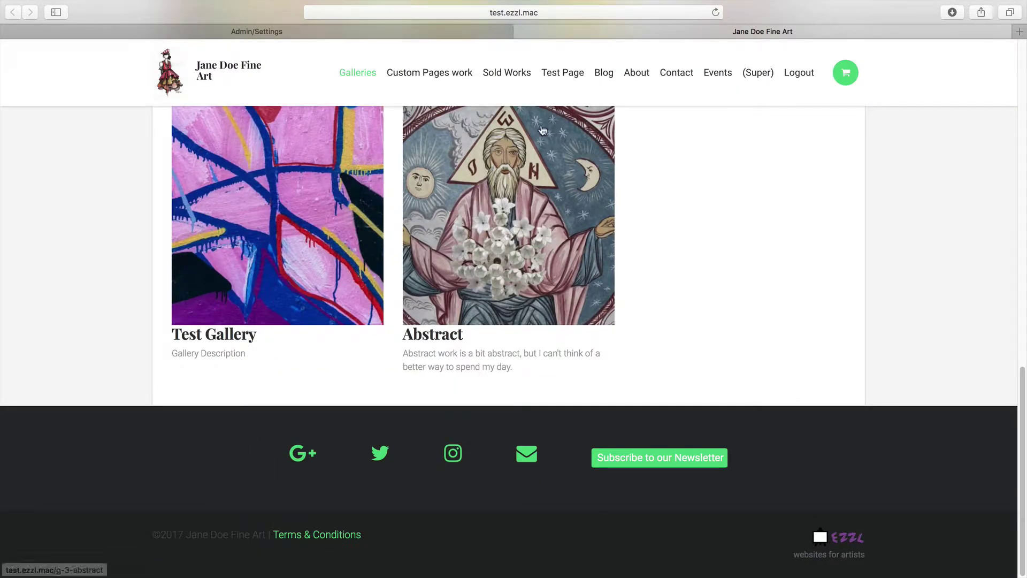
click(458, 30)
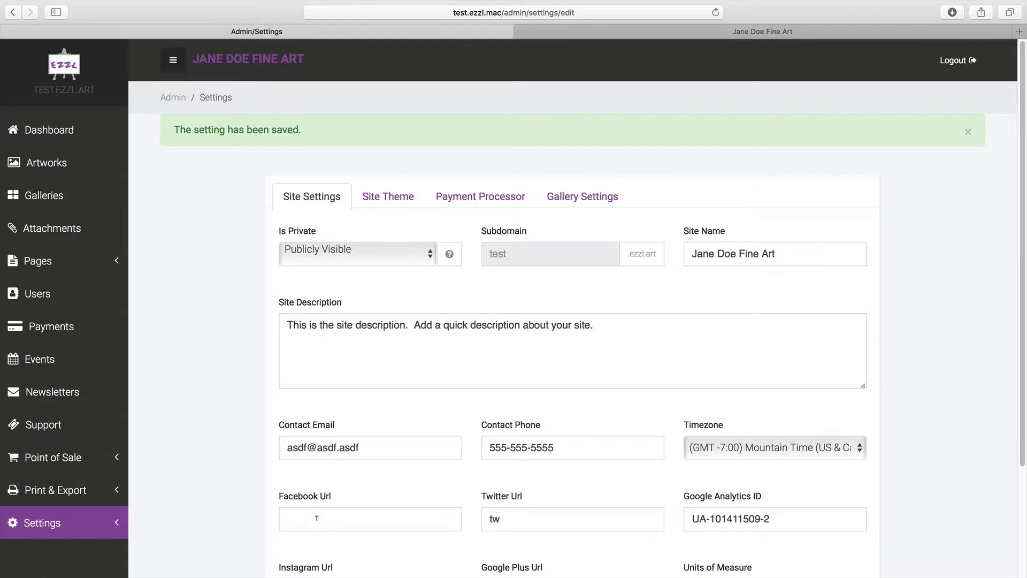
scroll(305, 516, down, 3)
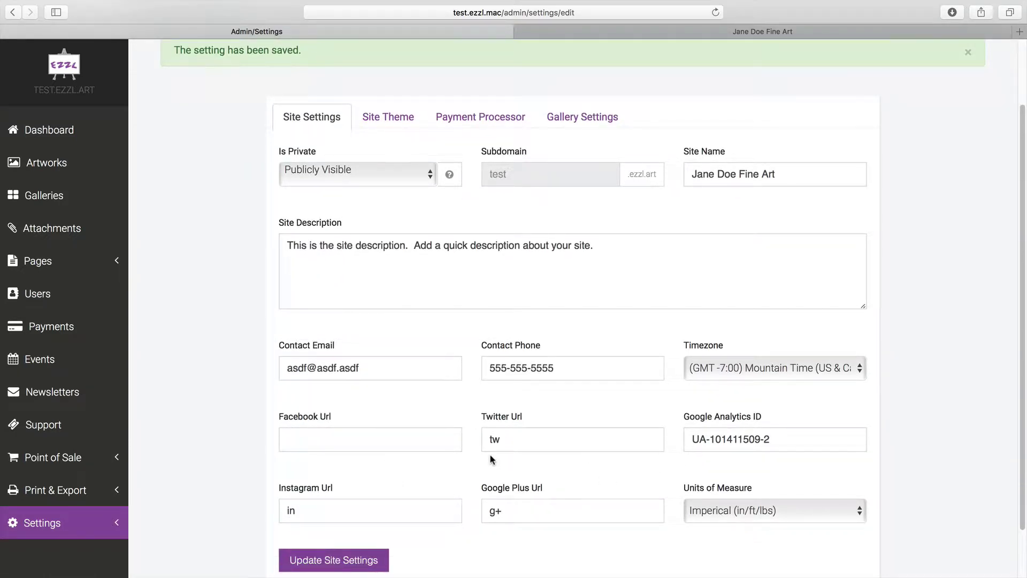
scroll(507, 462, up, 1)
scroll(482, 375, up, 1)
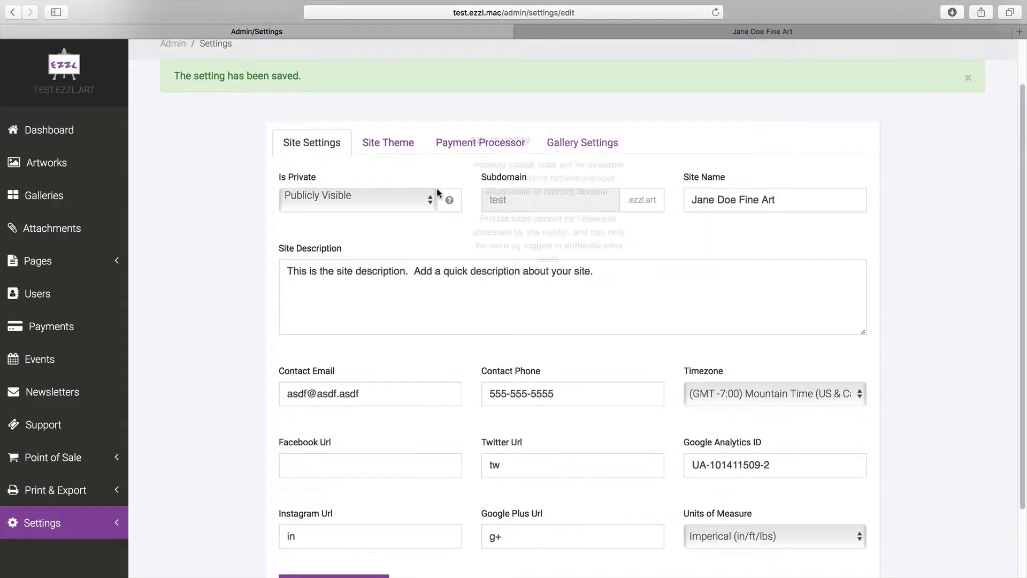
Open the site theme settings and check which languages are offered for the site.
click(389, 142)
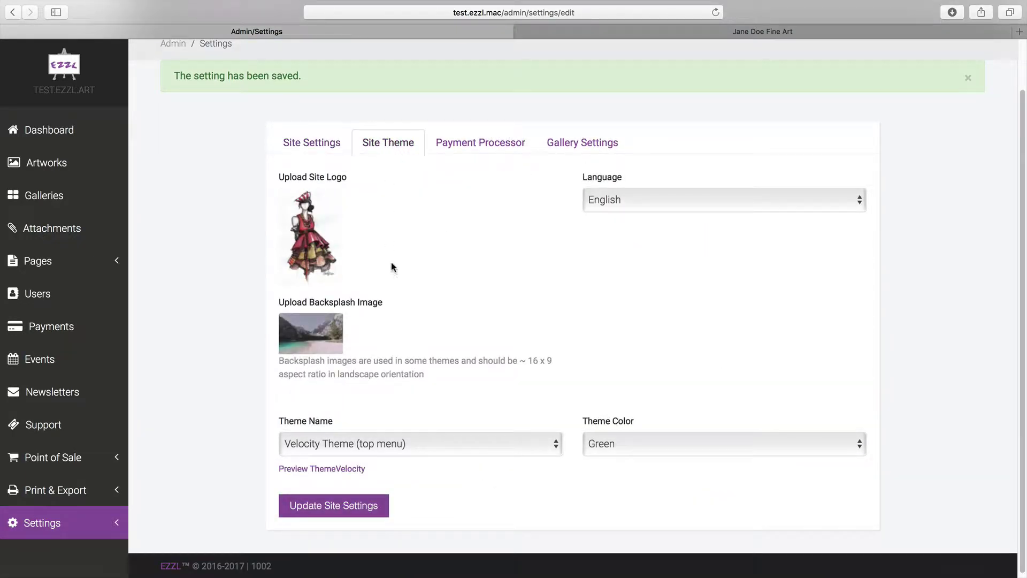
scroll(208, 334, down, 1)
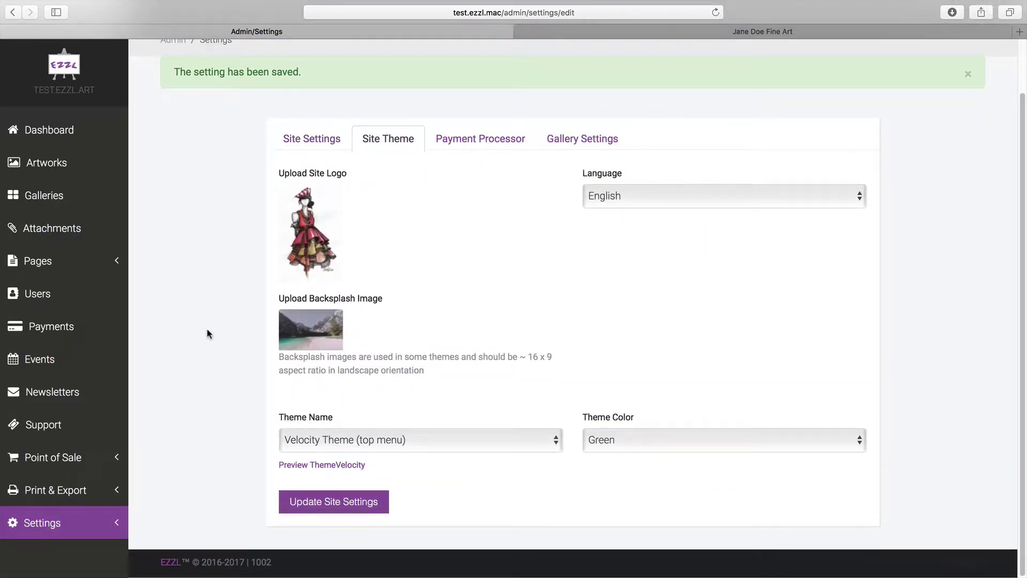
click(605, 197)
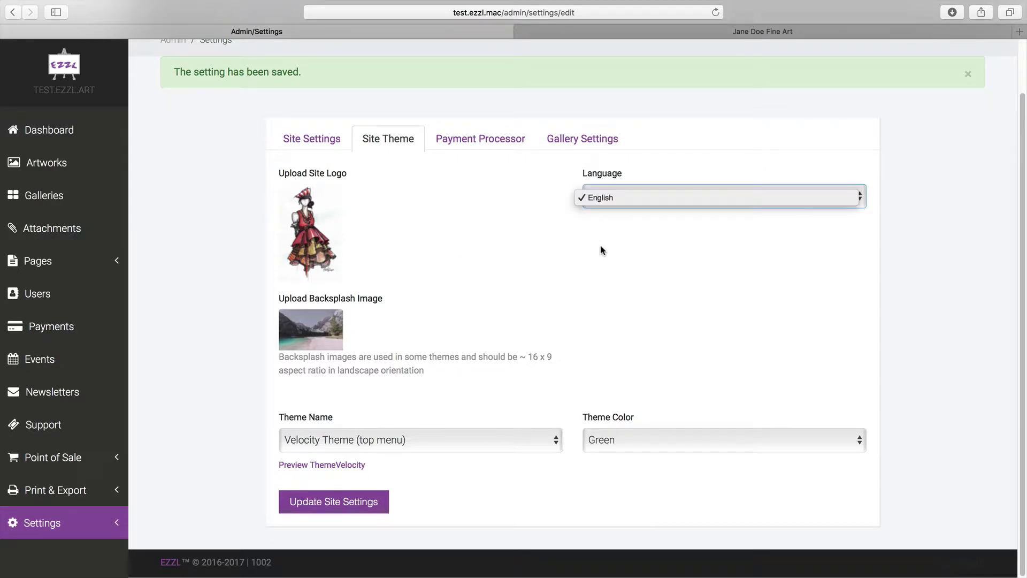
click(602, 250)
click(602, 196)
click(516, 238)
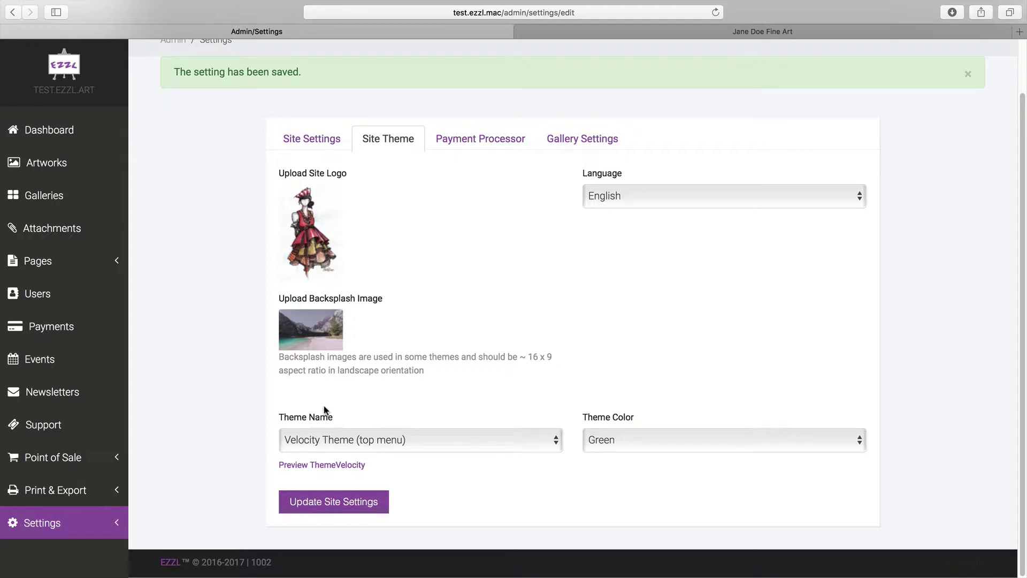
Look through the available theme names and theme colors without changing either setting.
click(328, 440)
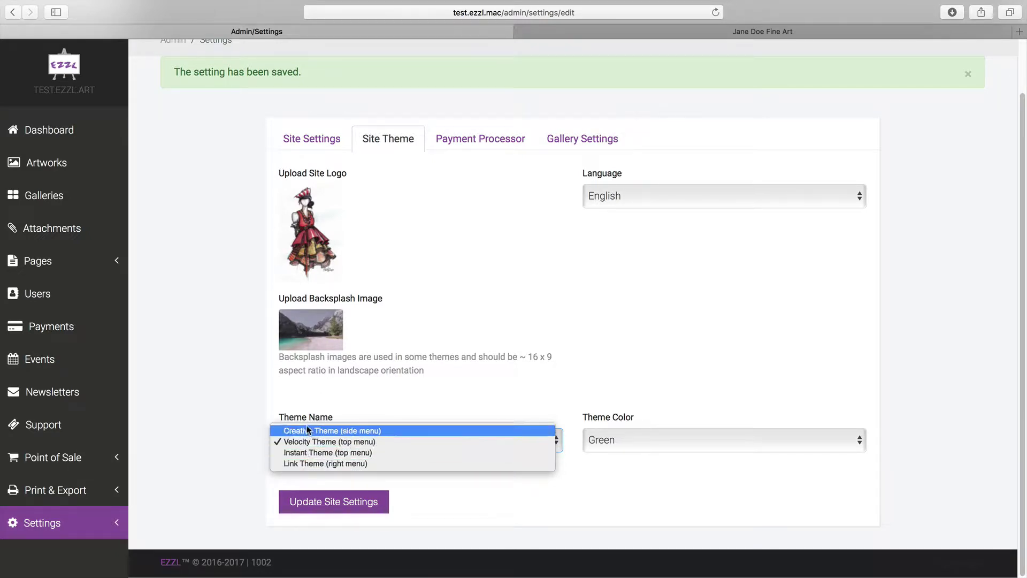
click(348, 419)
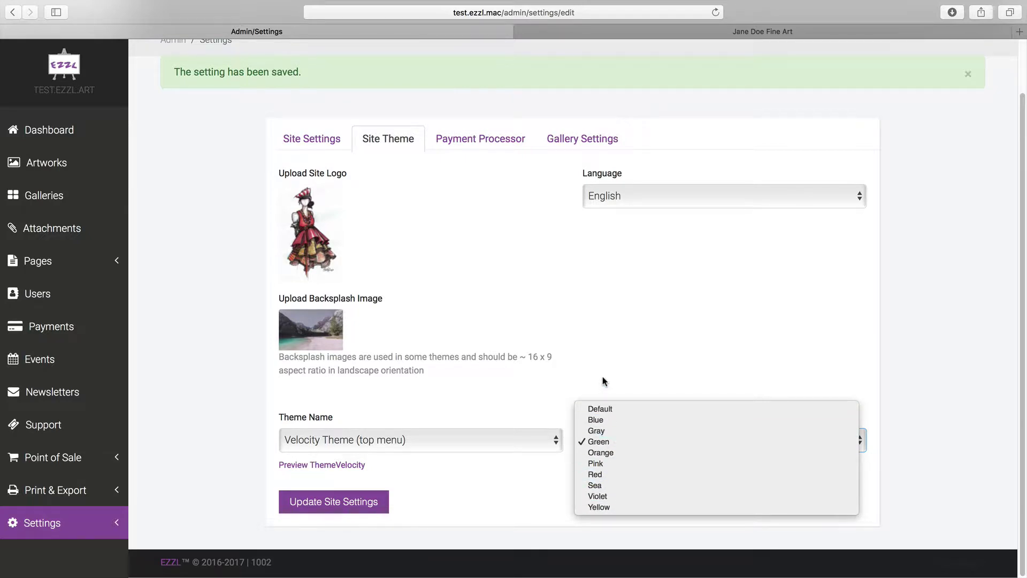
click(539, 390)
Choose Creative Theme (side menu), look over its preview of the site, and return to the theme settings.
click(349, 438)
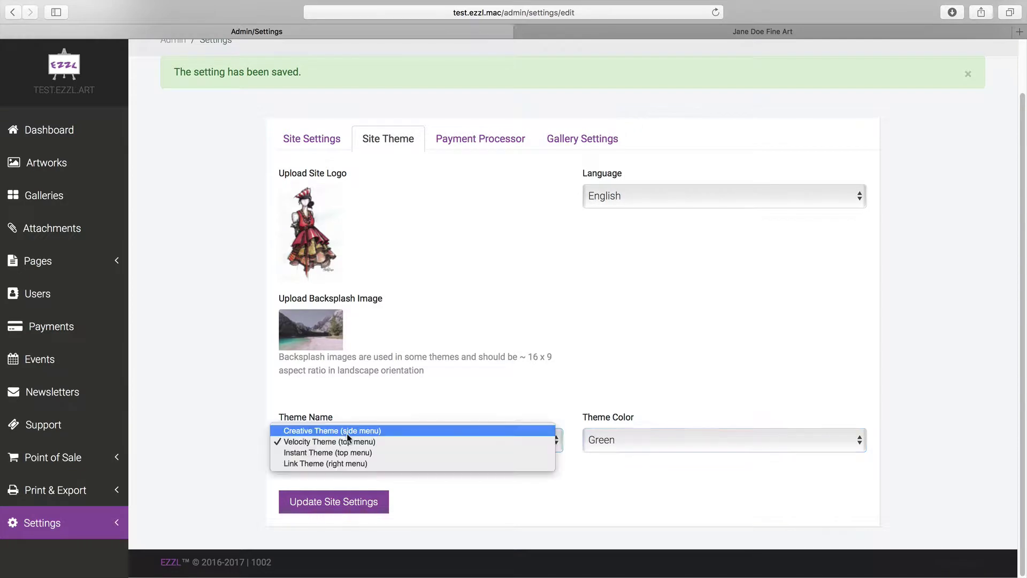
click(336, 427)
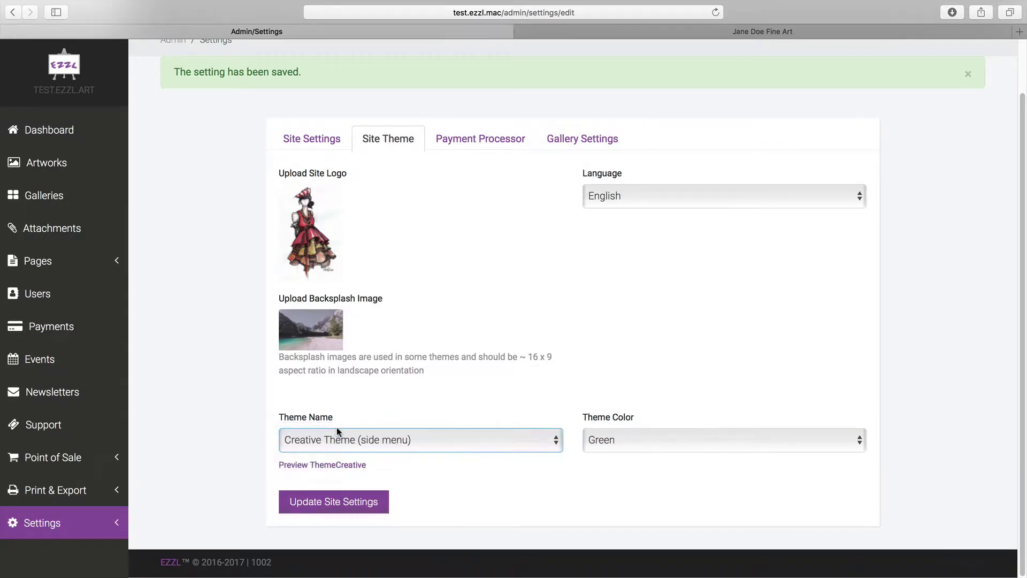
click(319, 465)
scroll(341, 369, down, 1)
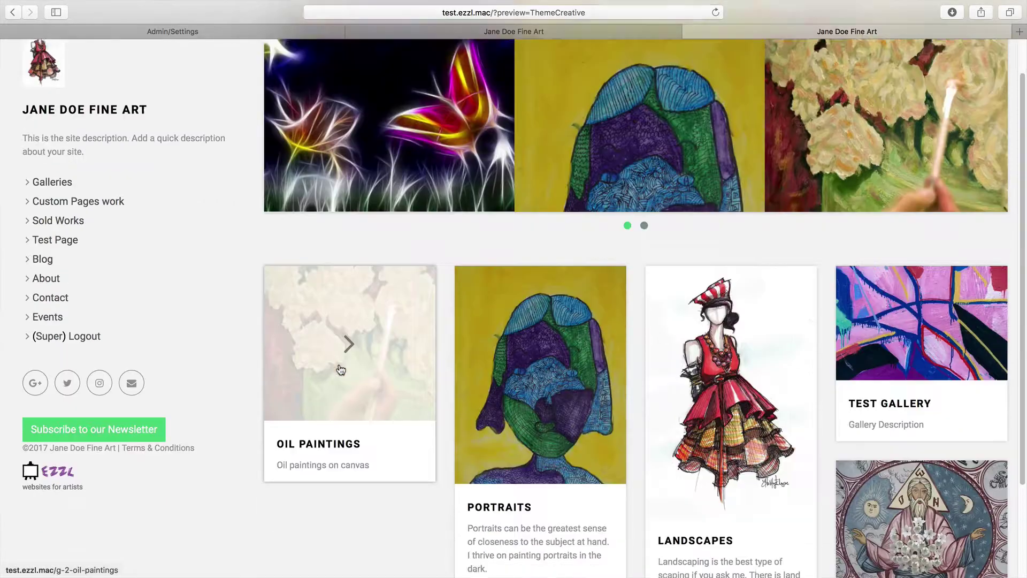
scroll(341, 369, down, 2)
scroll(336, 365, up, 3)
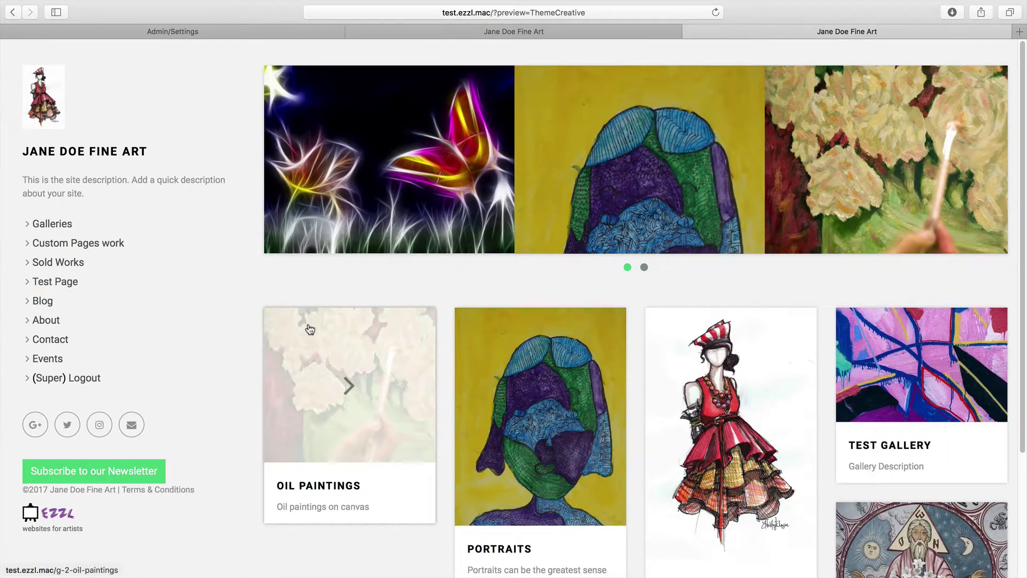
key(super+w)
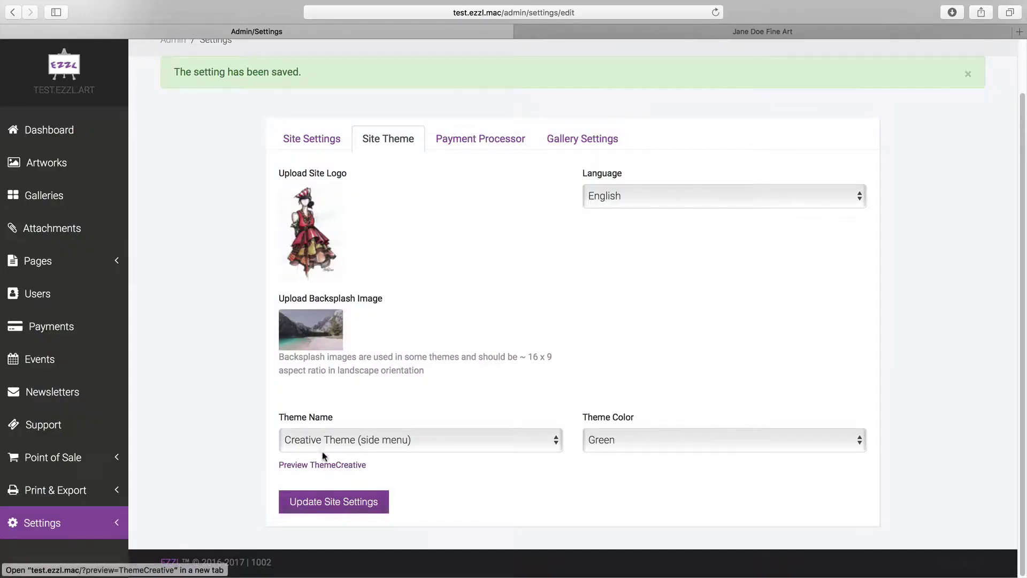
Choose Velocity Theme (top menu), look through its preview of the site, and close the preview.
click(325, 440)
key(Return)
click(314, 463)
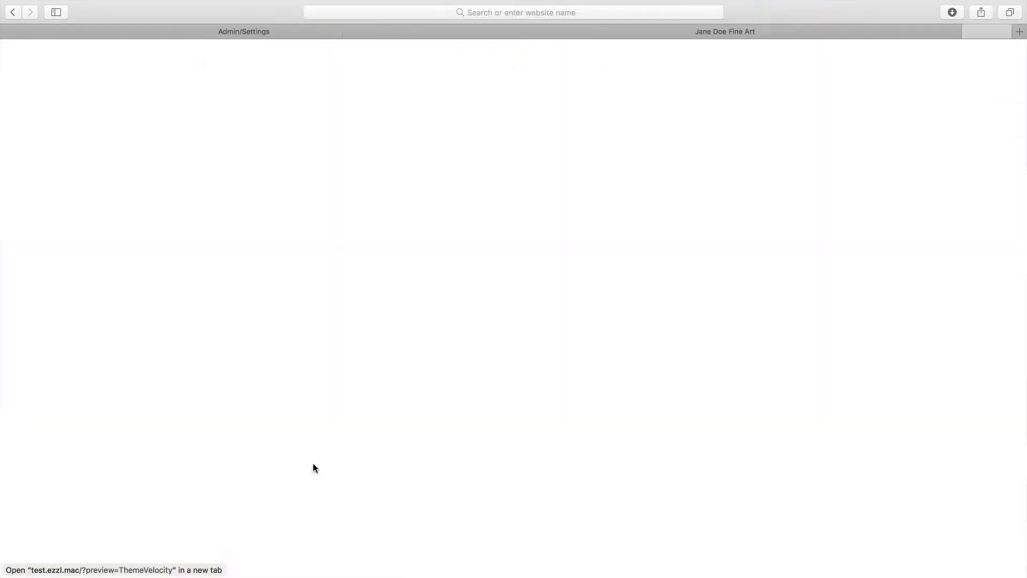
scroll(412, 422, down, 10)
scroll(412, 420, up, 10)
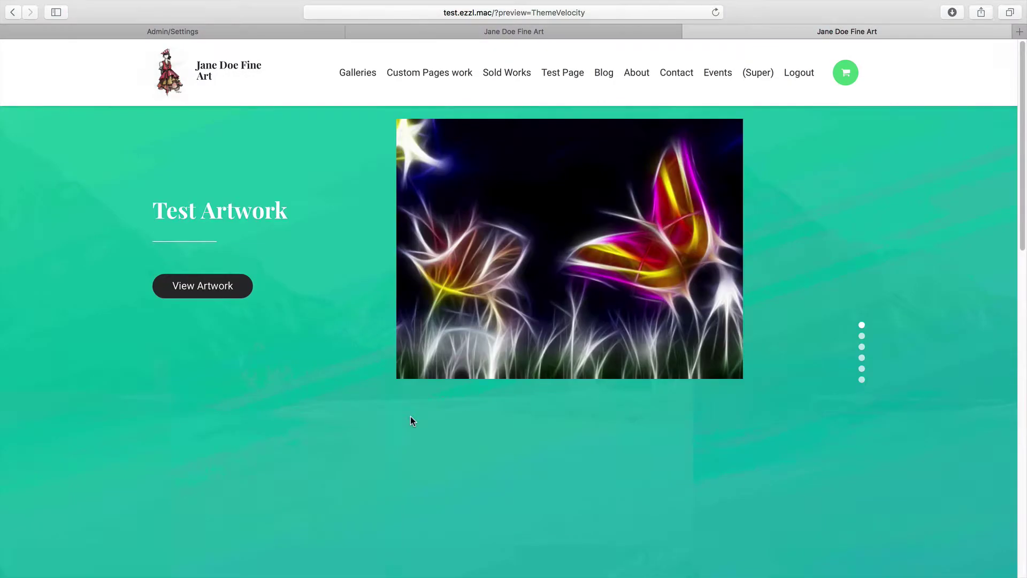
key(super+w)
Choose Instant Theme (top menu), look through its preview with the backsplash image, and close the preview.
click(352, 448)
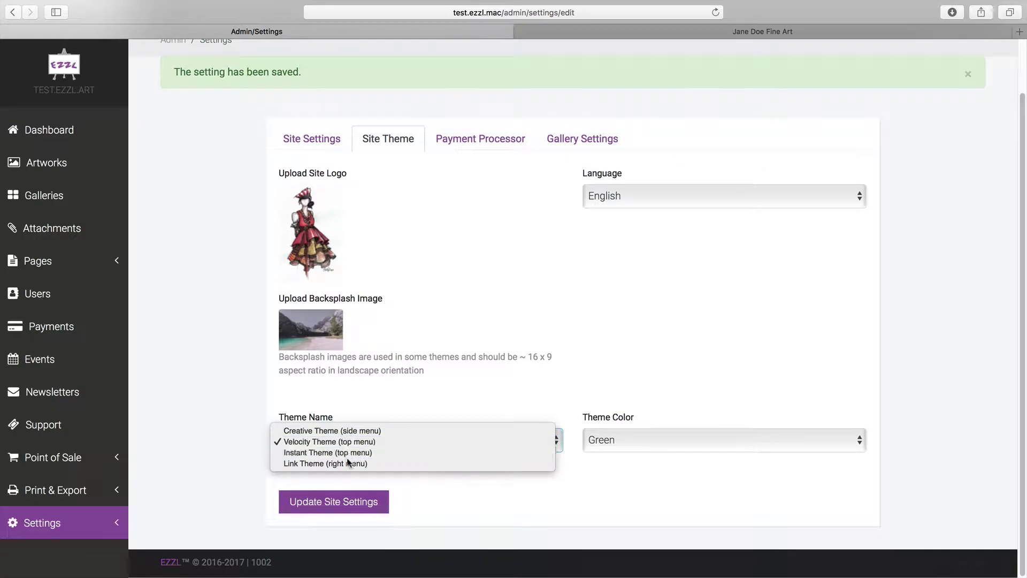
click(343, 451)
click(331, 465)
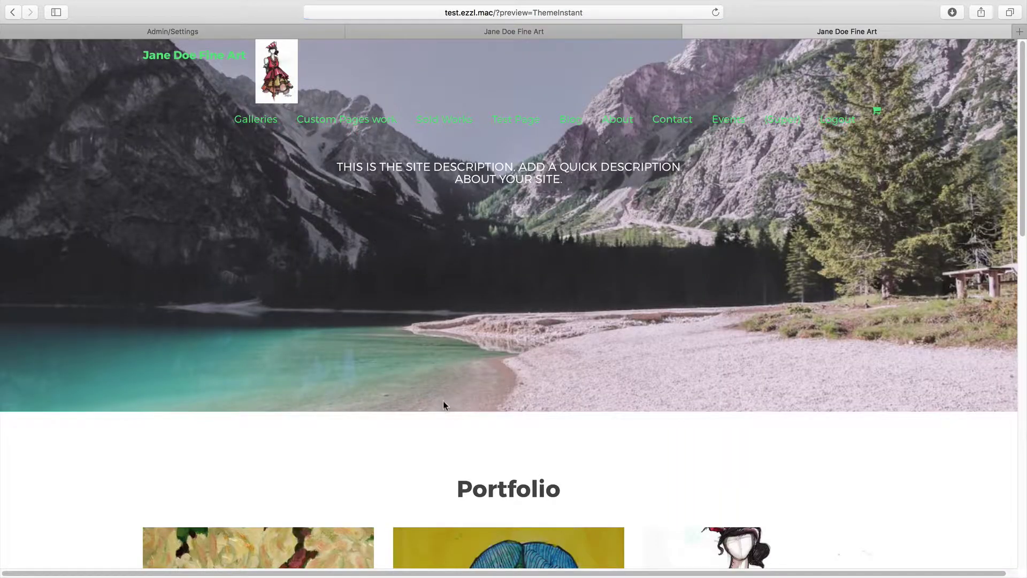
scroll(444, 401, down, 10)
scroll(444, 388, up, 10)
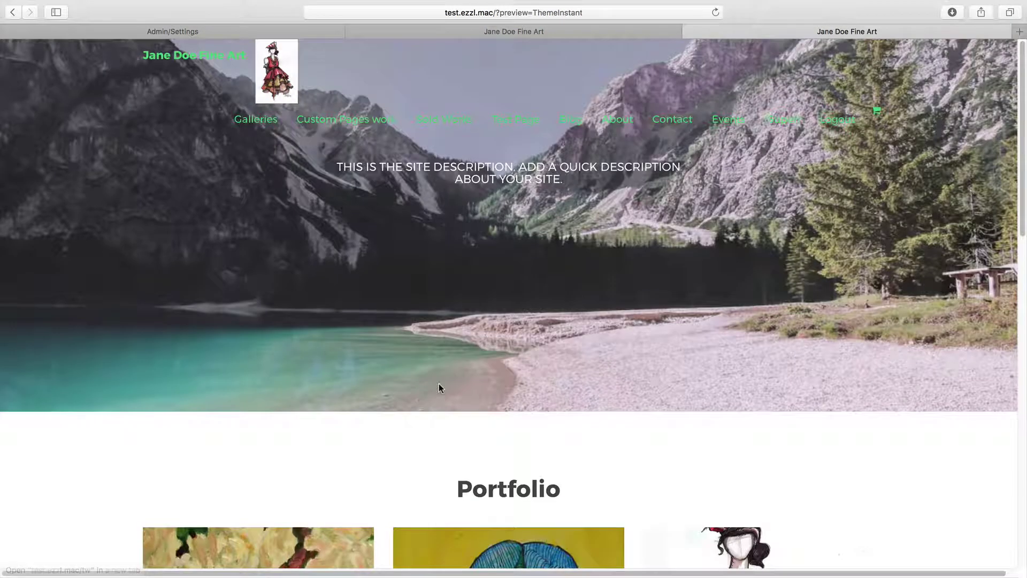
key(super+w)
Choose Link Theme (right menu), look through its preview down to the footer, and close the preview.
click(336, 442)
click(325, 453)
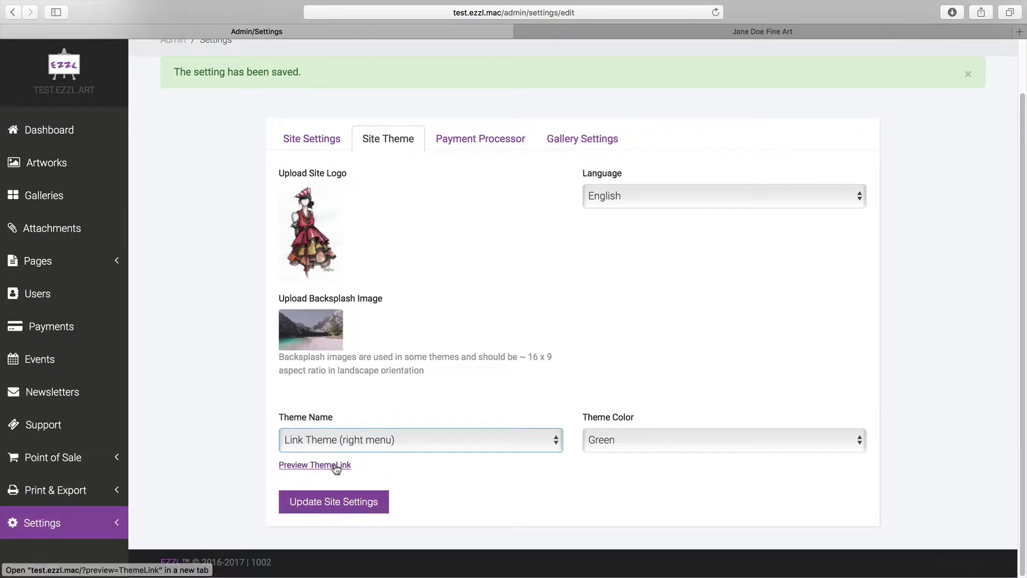
click(338, 465)
scroll(514, 417, down, 10)
scroll(509, 408, up, 10)
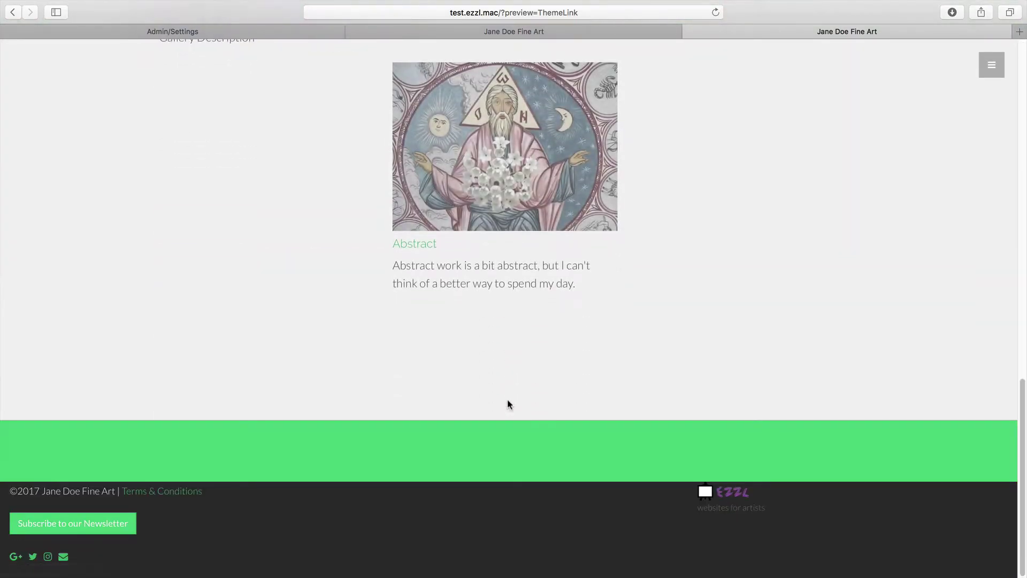
key(super+w)
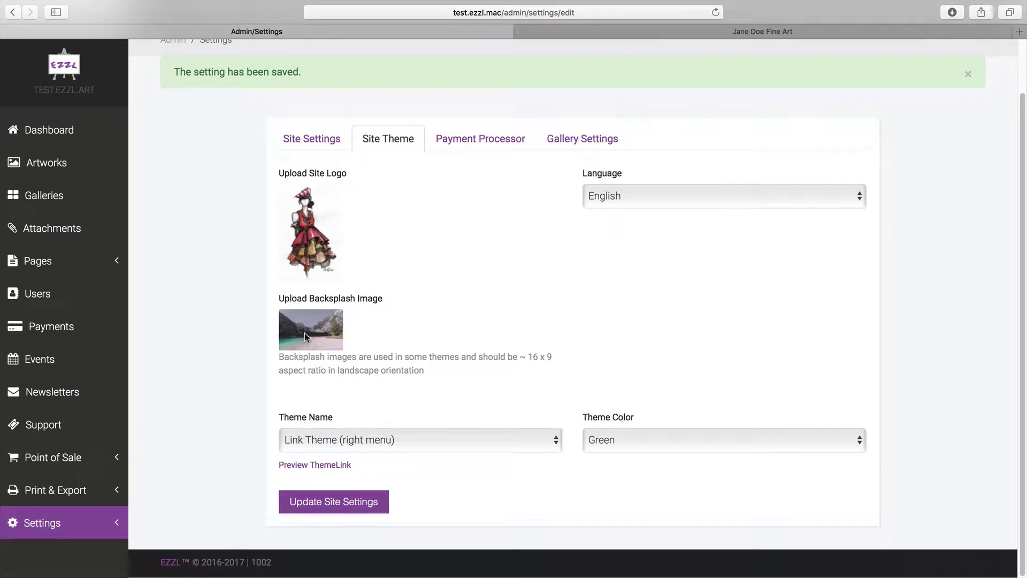
Set the theme back to Creative Theme (side menu), open its preview, and examine the slideshow and gallery cards.
click(317, 450)
click(316, 409)
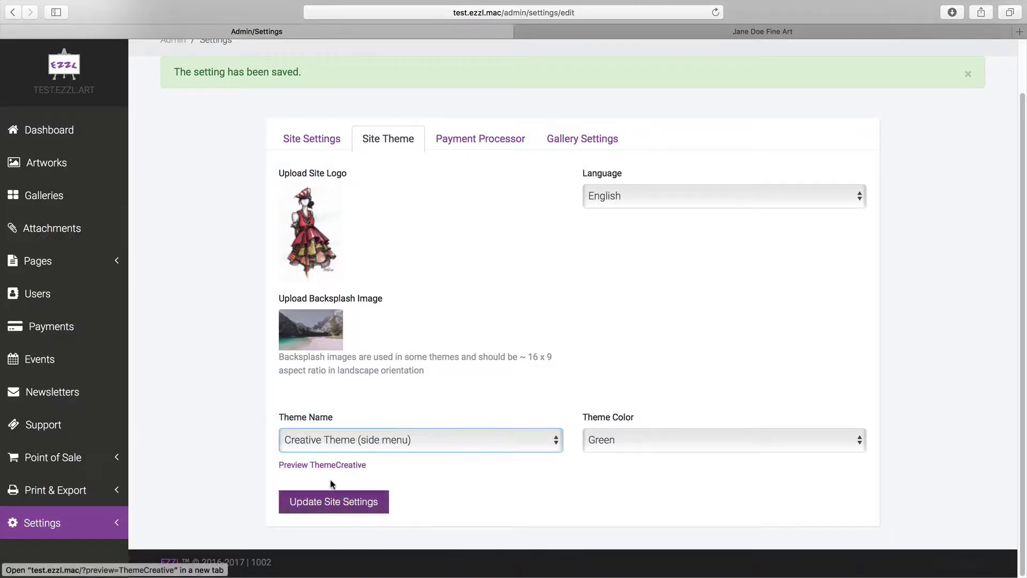
super+click(313, 464)
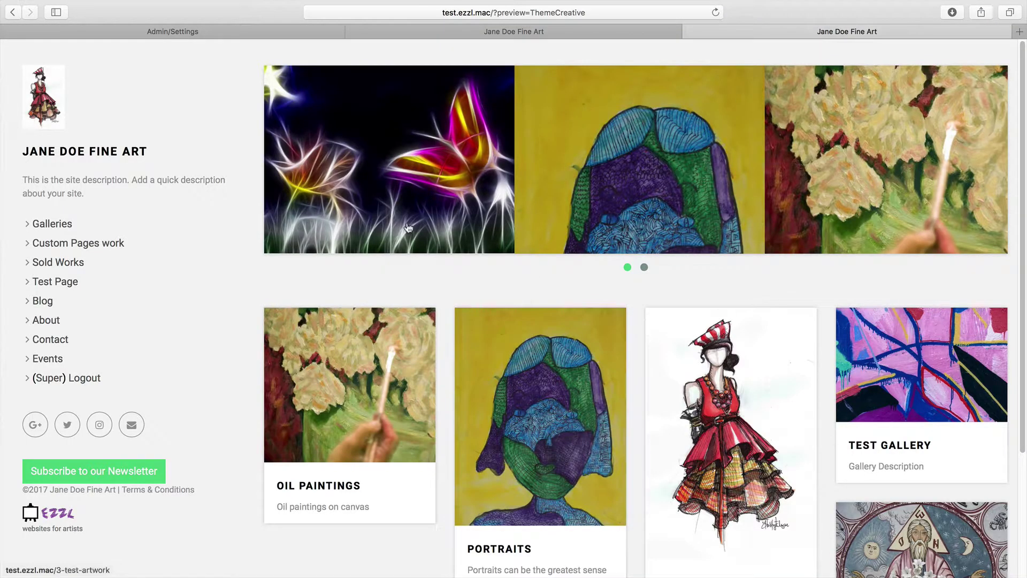
scroll(206, 281, down, 5)
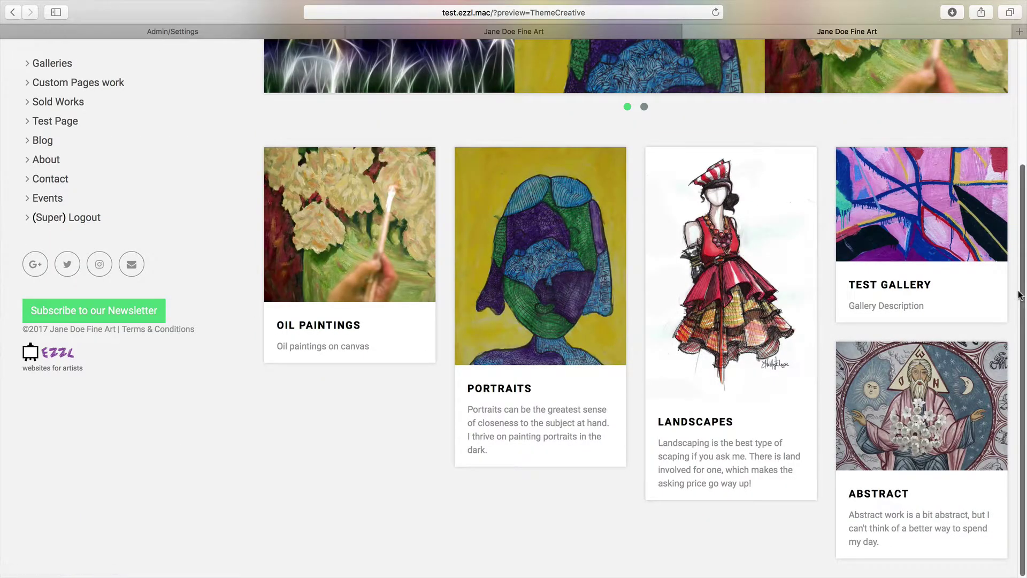
scroll(1018, 295, up, 5)
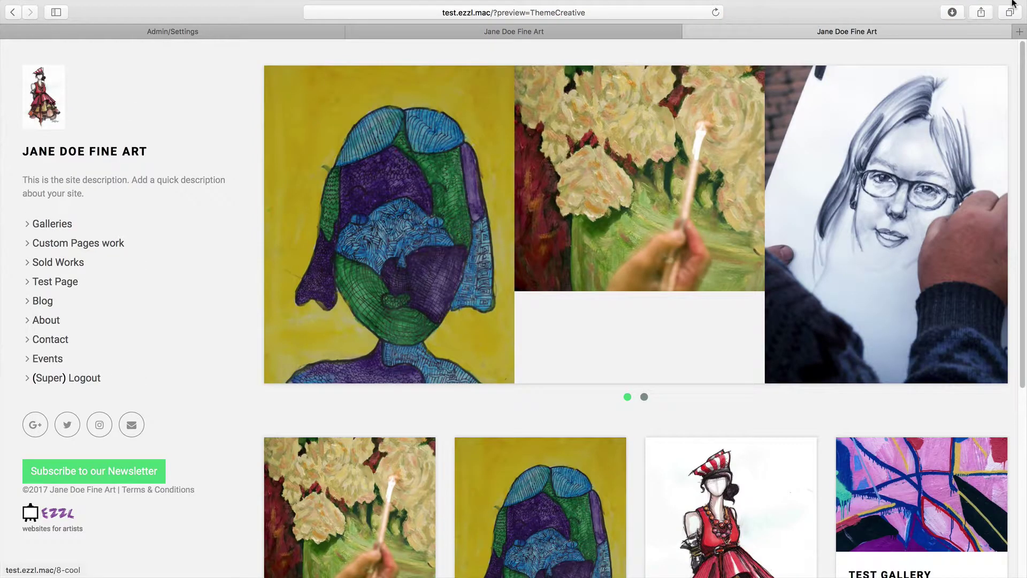
mouse_move(973, 3)
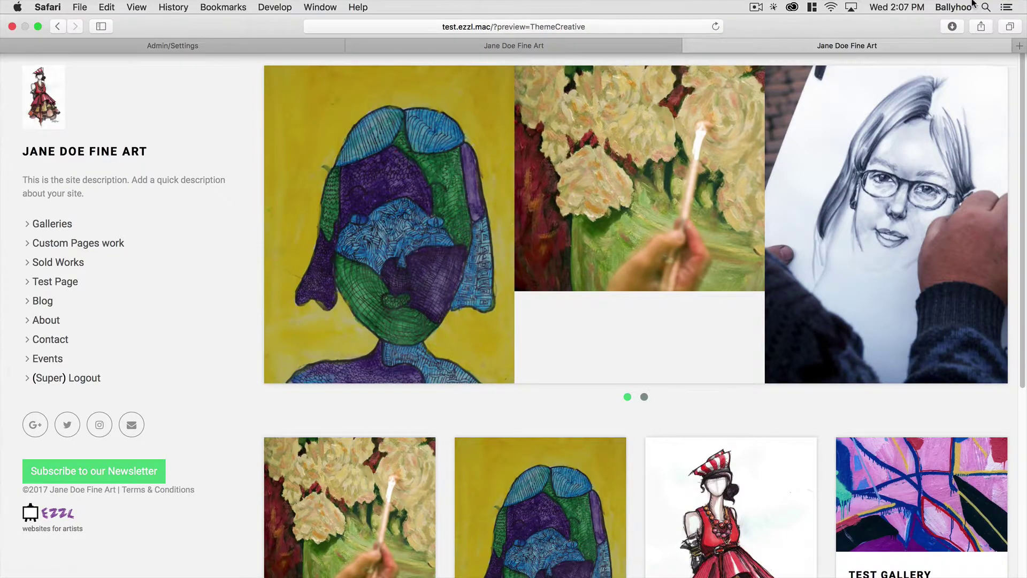
click(754, 6)
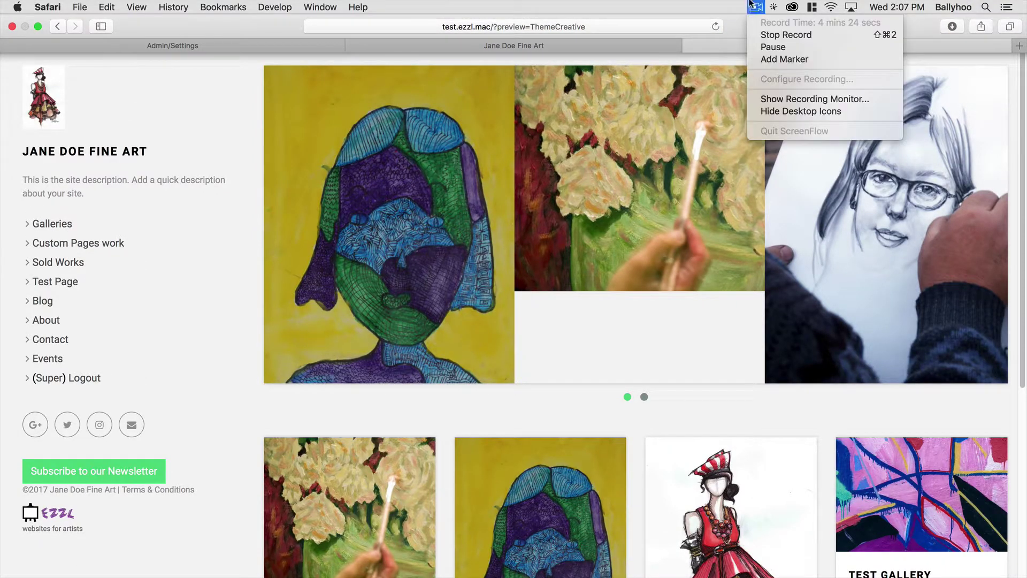
click(765, 48)
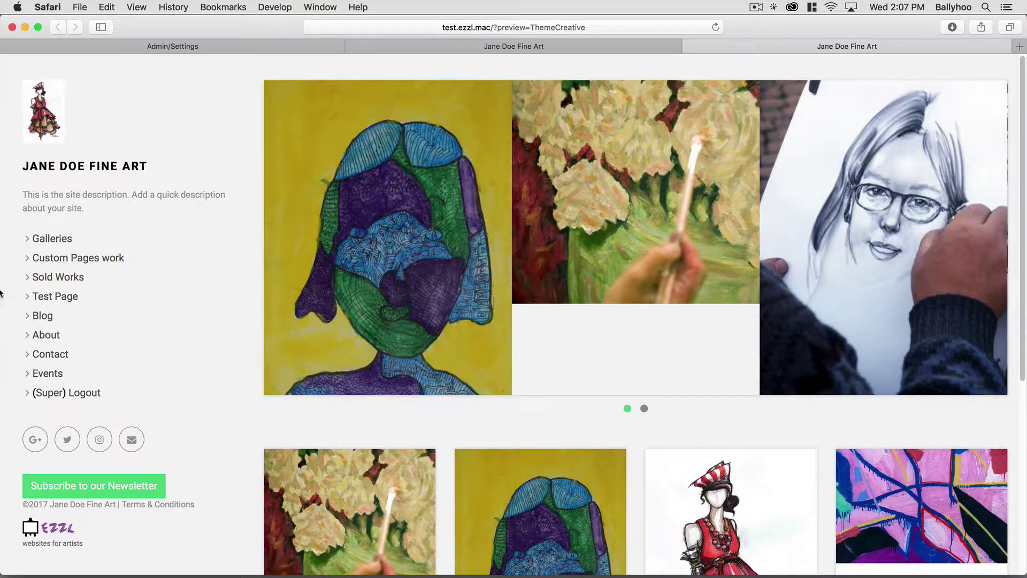
Narrow the browser window and restore its full width twice to examine how the Creative theme's gallery grid rearranges.
scroll(355, 455, down, 6)
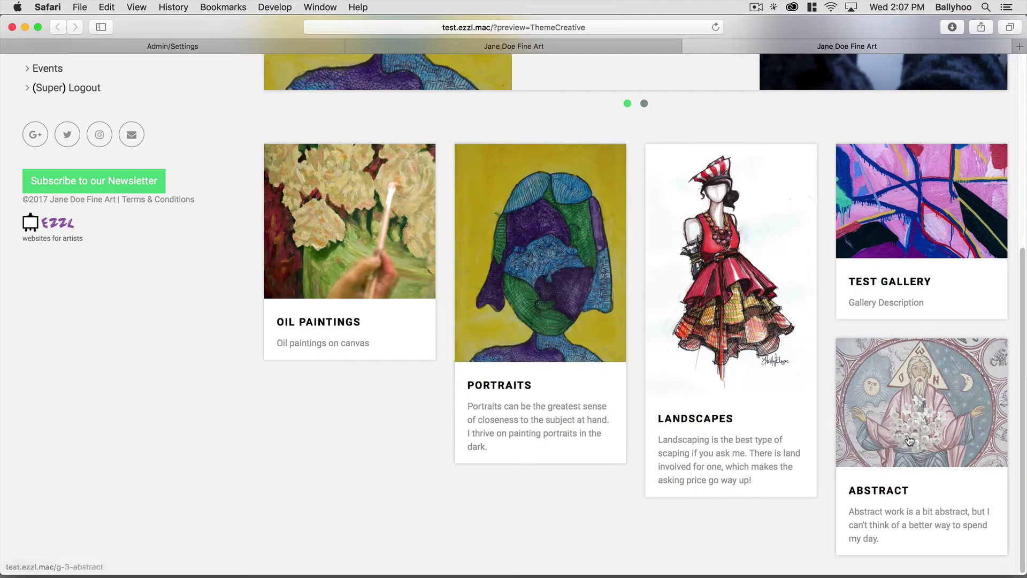
drag(1, 317, 275, 317)
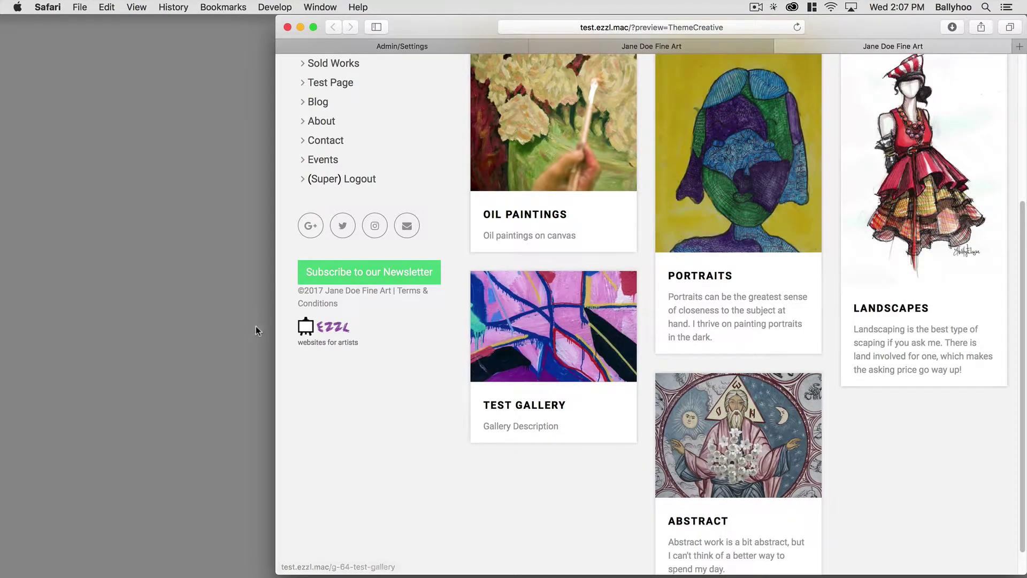
drag(276, 337, 1, 340)
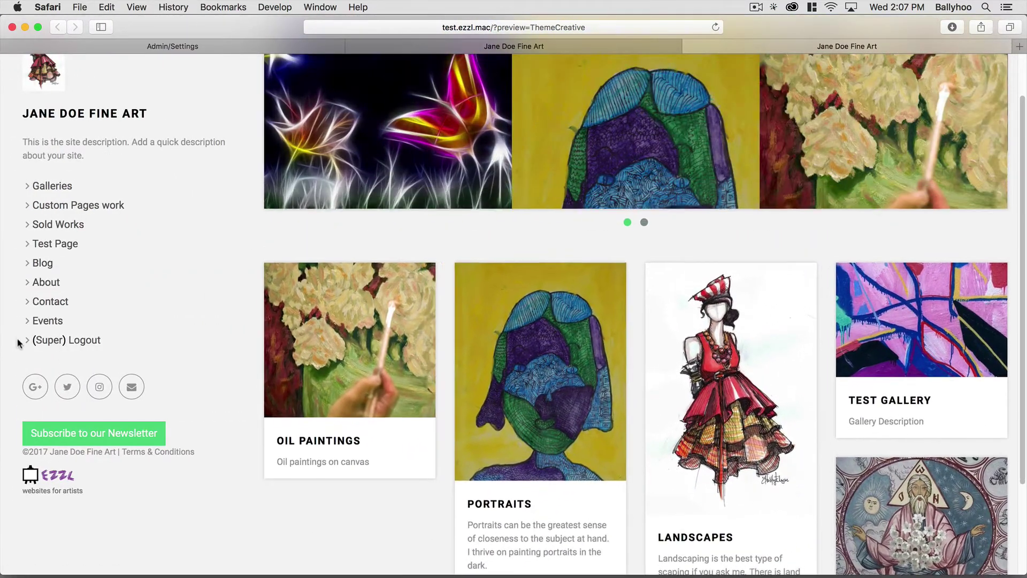
scroll(260, 395, down, 3)
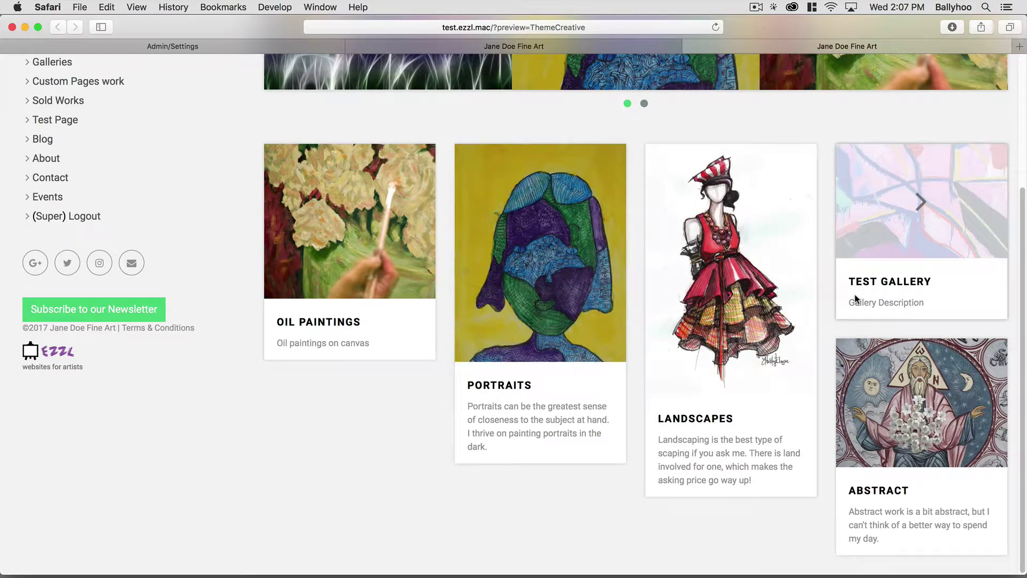
scroll(855, 298, up, 3)
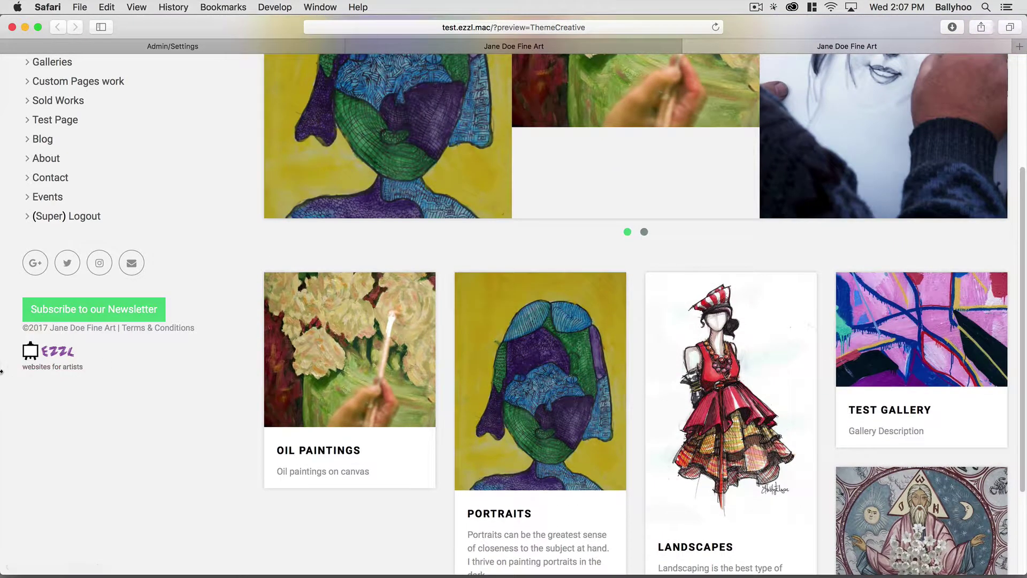
drag(1, 372, 325, 371)
scroll(663, 420, down, 3)
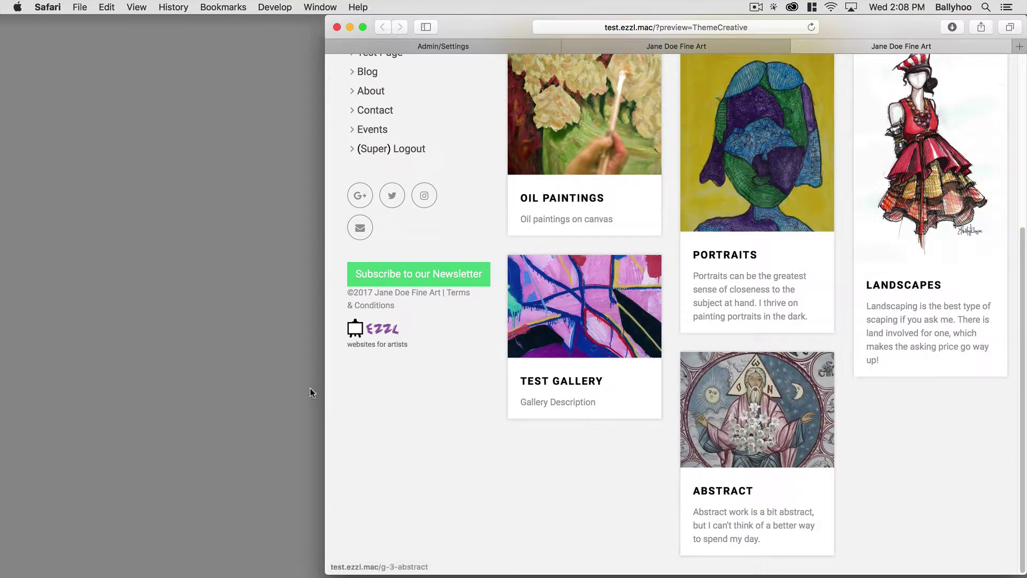
drag(321, 387, 1, 386)
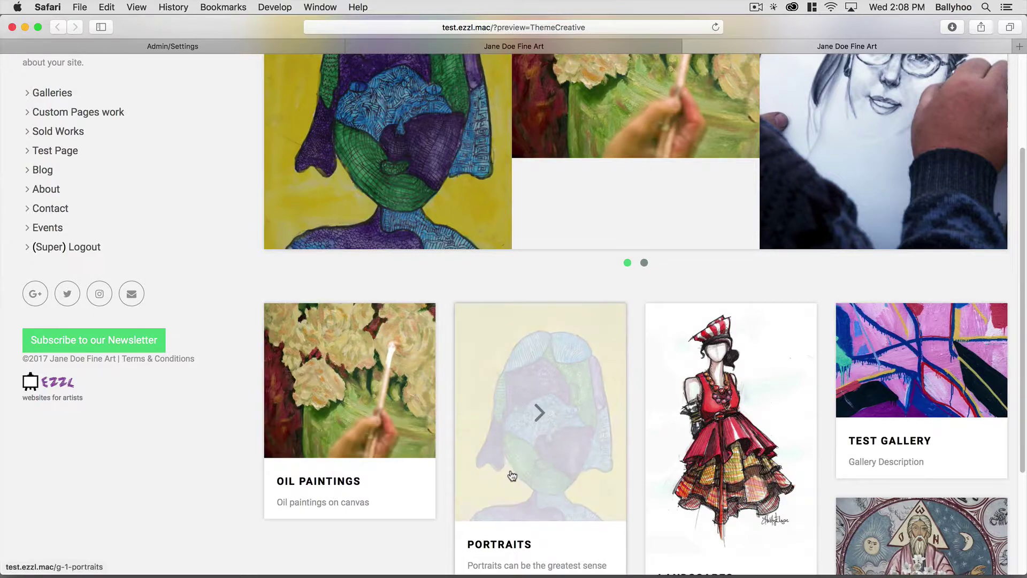
Look over the full-width Creative preview once more and switch to the public site for comparison.
scroll(507, 475, down, 3)
scroll(508, 473, up, 5)
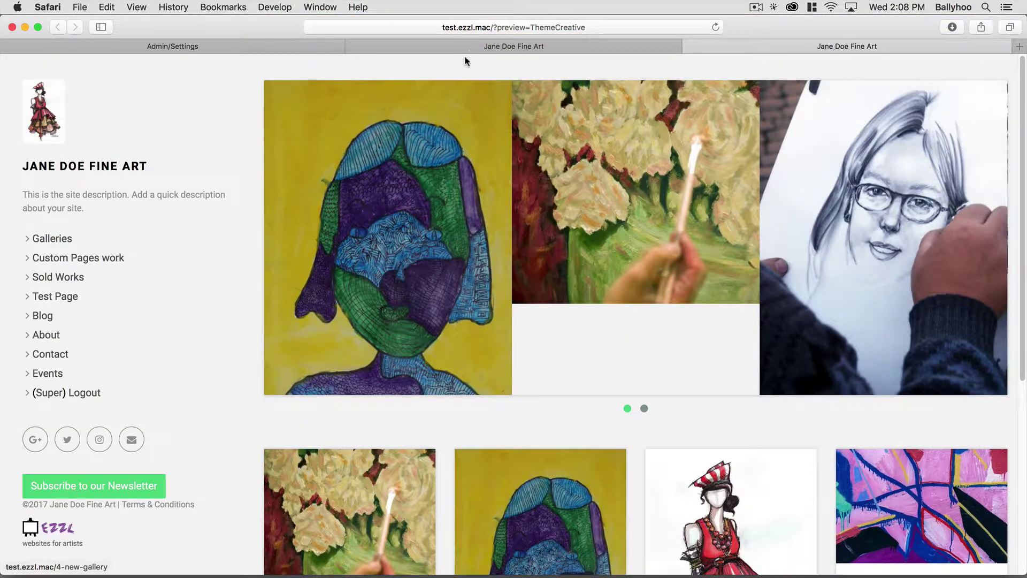
click(469, 46)
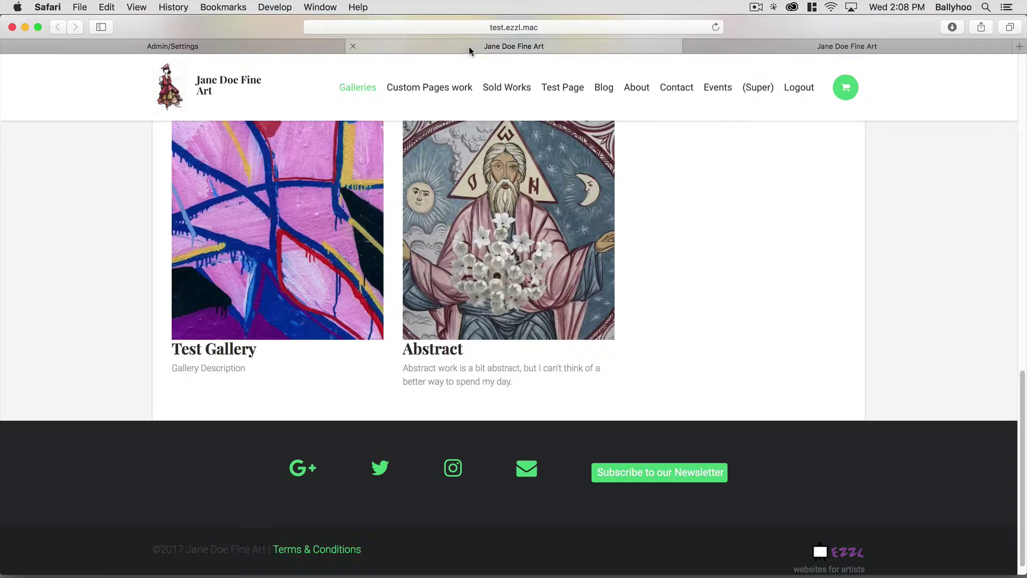
Return to the theme settings, close the Creative preview, choose Instant Theme (top menu), and open its preview.
click(275, 48)
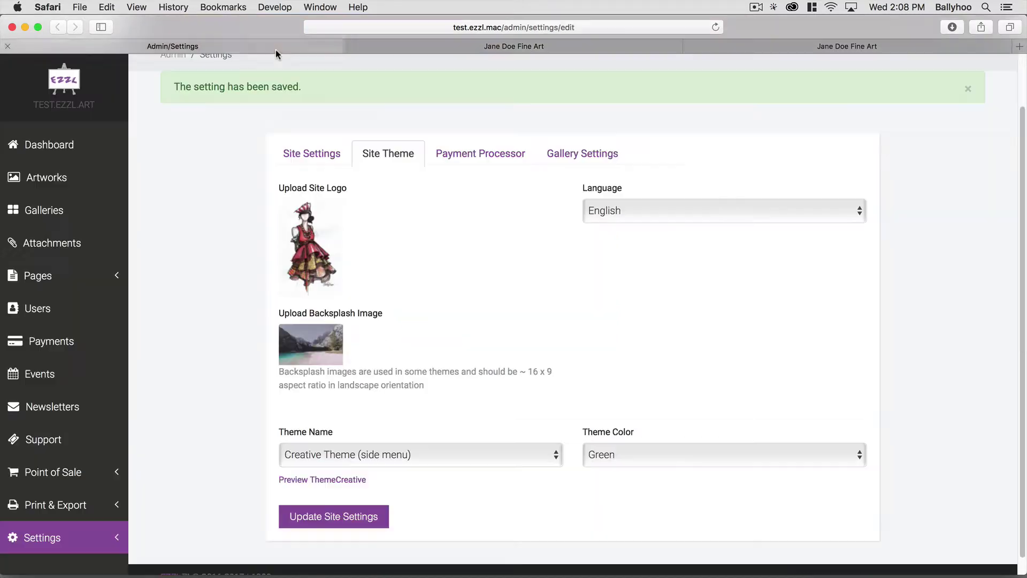
click(352, 46)
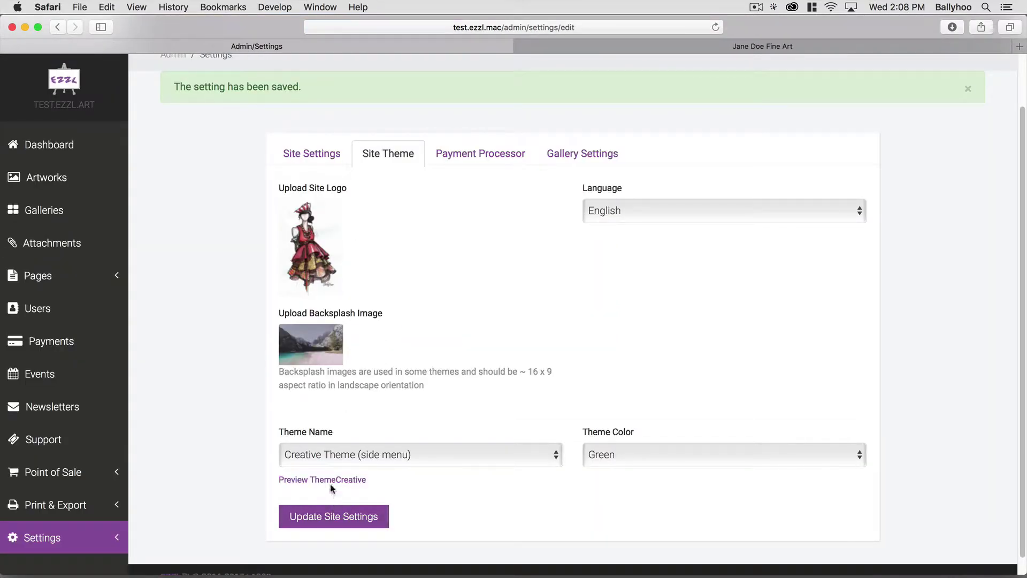
click(333, 455)
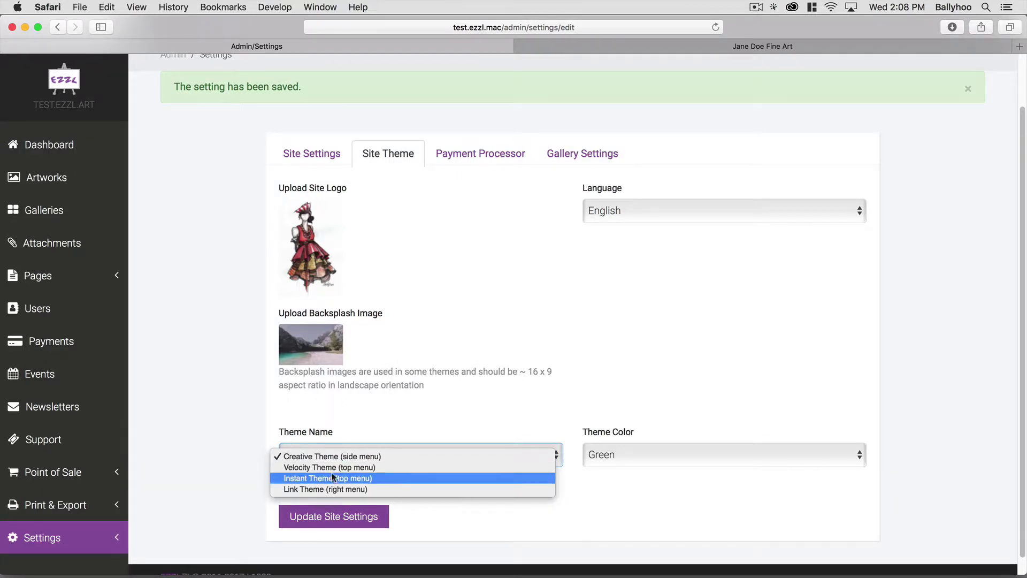
click(334, 477)
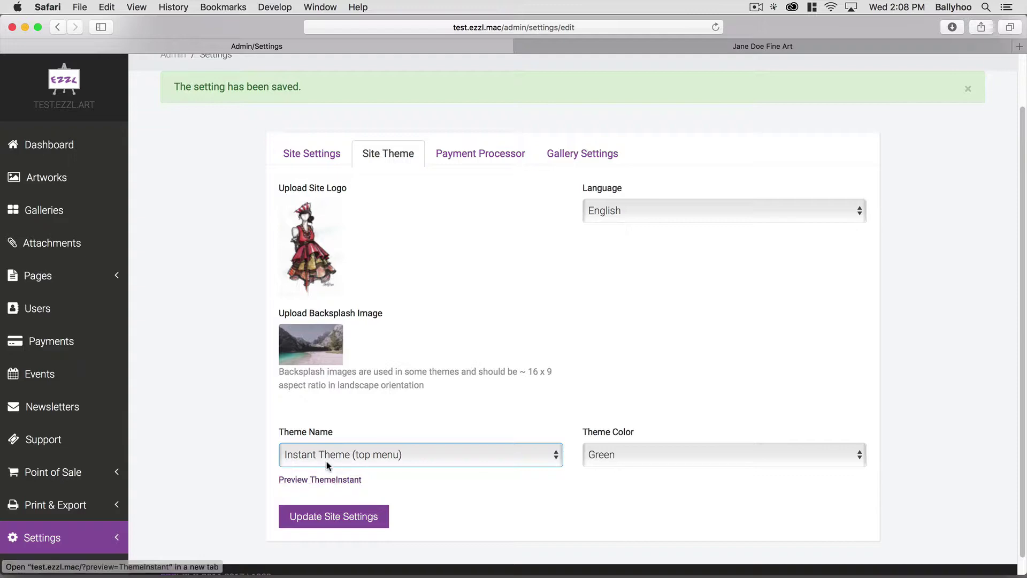
click(330, 480)
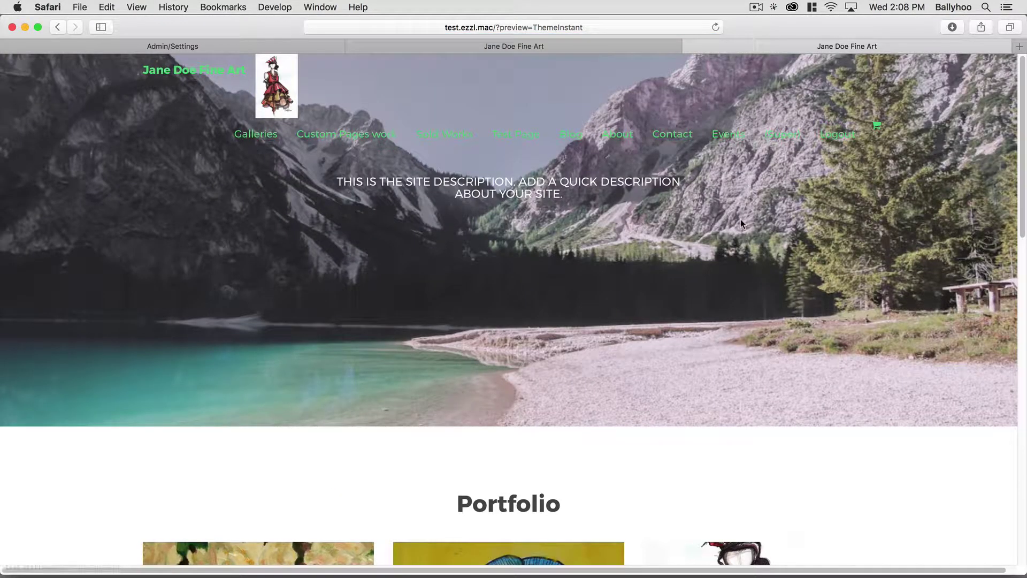
Examine the Instant preview's header, backsplash image and portfolio section, and go back to the theme settings.
scroll(740, 218, down, 5)
scroll(740, 219, up, 4)
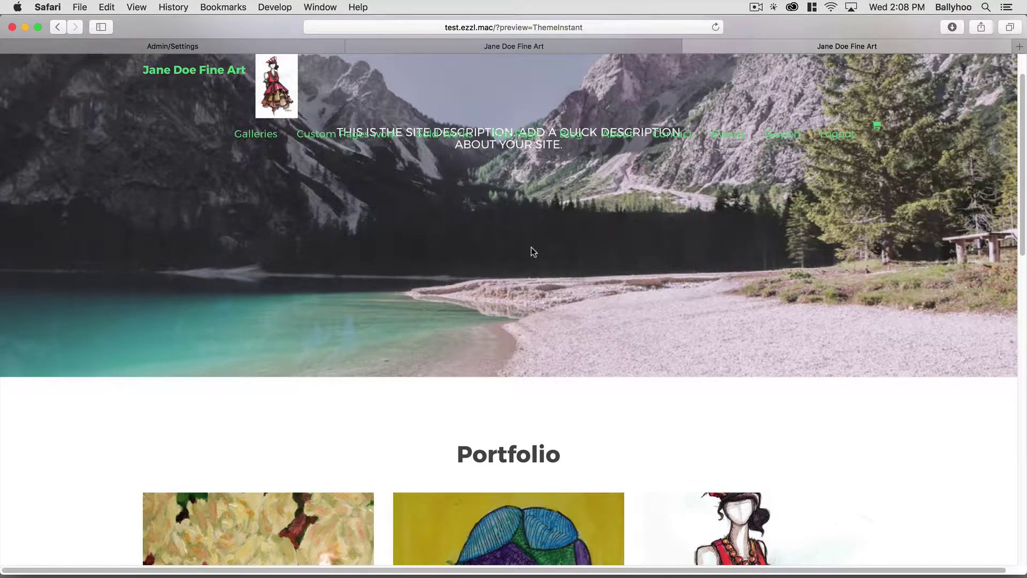
scroll(481, 255, up, 2)
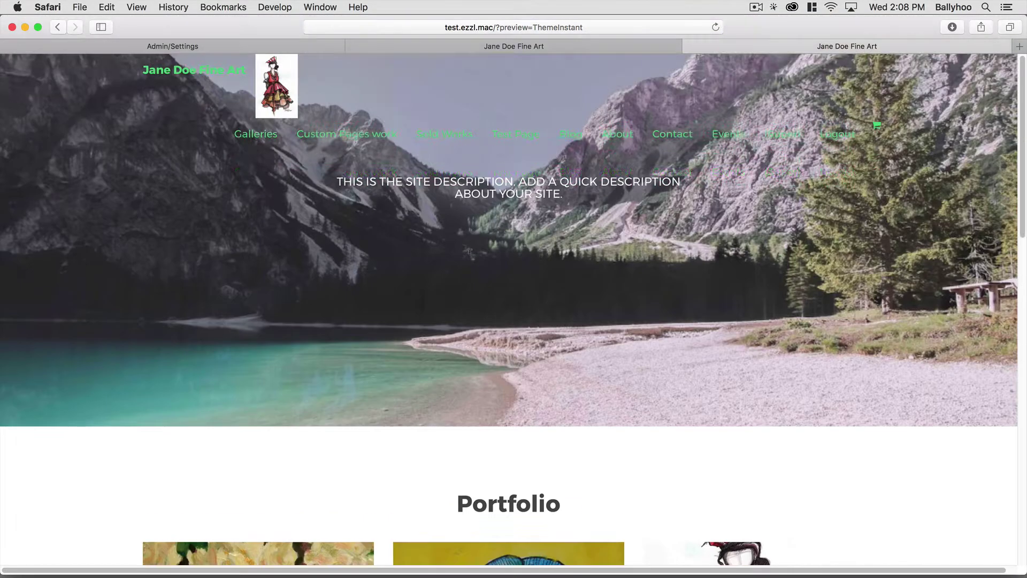
click(471, 44)
click(282, 45)
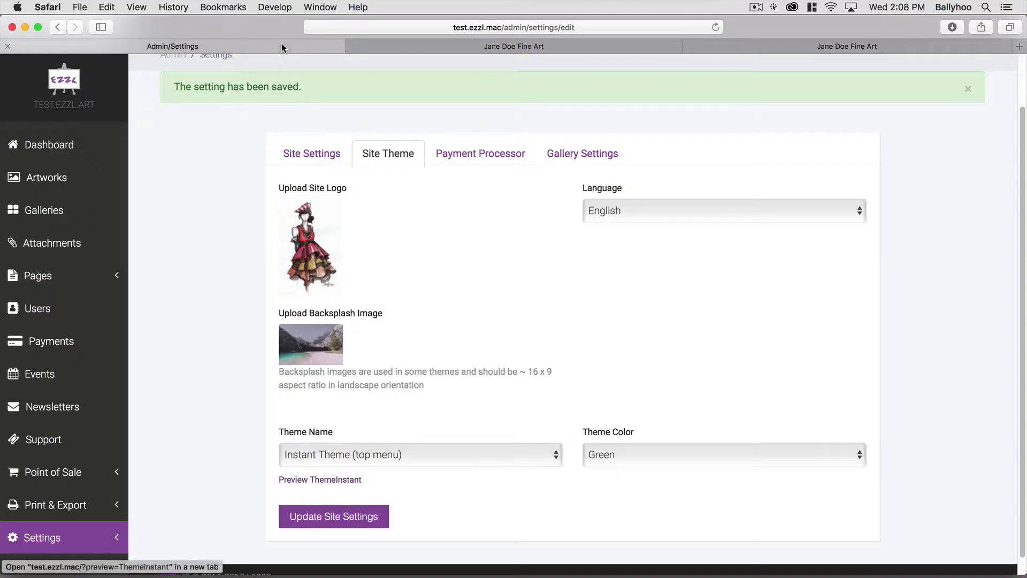
Choose Link Theme (right menu) and open its preview.
click(337, 456)
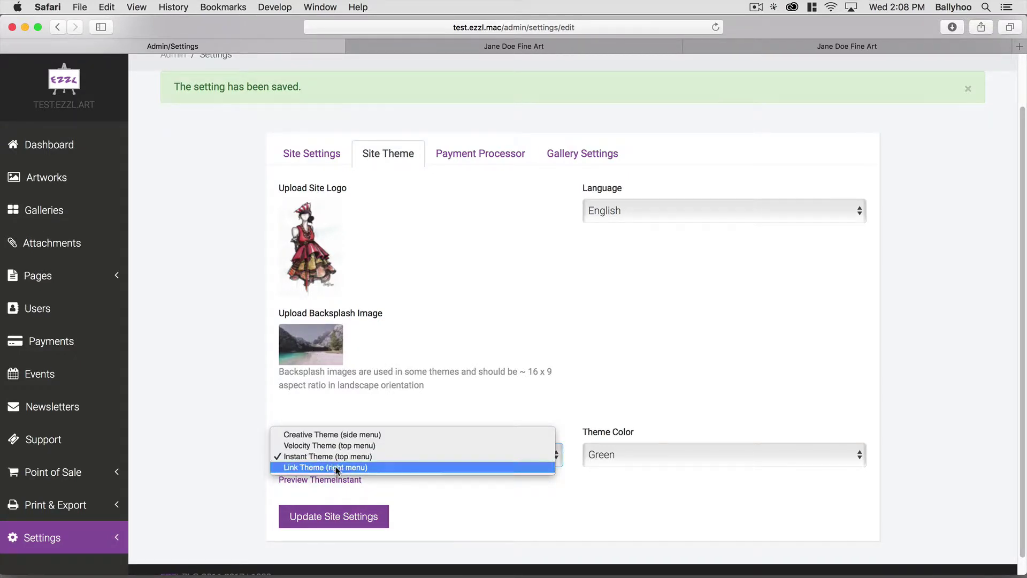
click(336, 467)
click(333, 480)
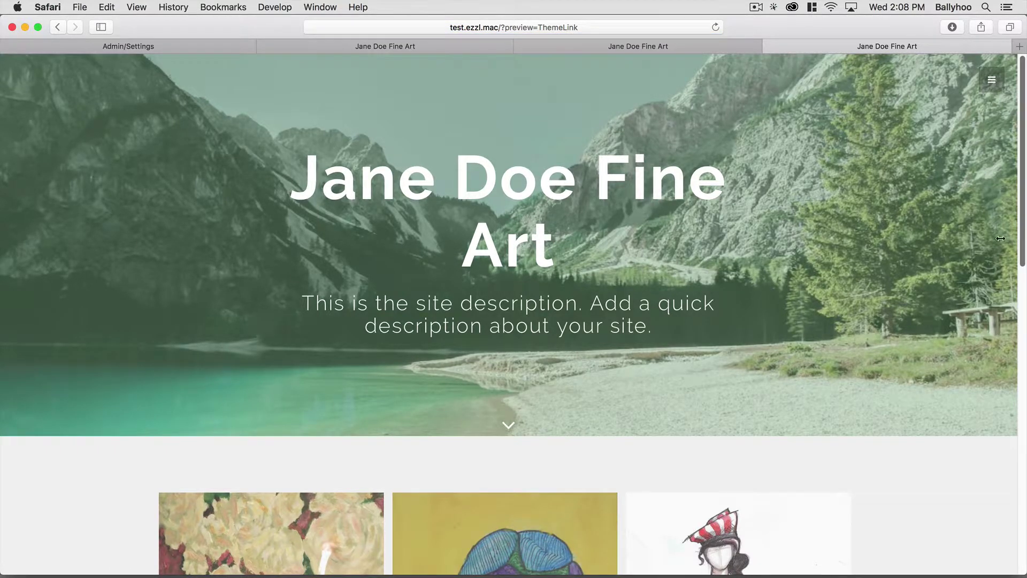
mouse_move(1019, 244)
mouse_down()
mouse_move(642, 246)
mouse_move(1026, 249)
mouse_up()
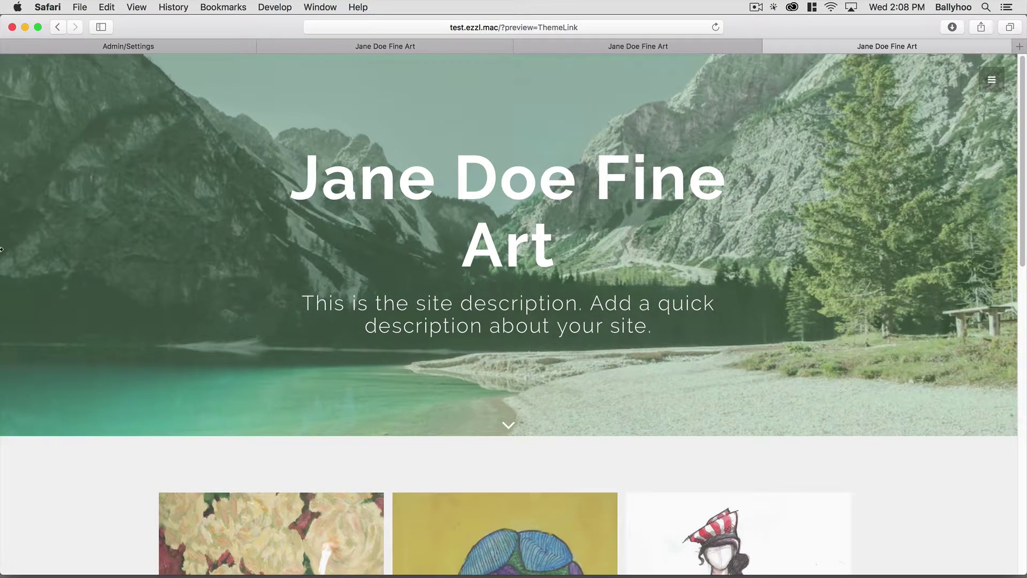
mouse_move(1, 249)
mouse_down()
mouse_move(522, 251)
mouse_move(2, 256)
mouse_up()
Compare the open Instant and Creative previews and close all theme previews, leaving only the settings page.
click(577, 48)
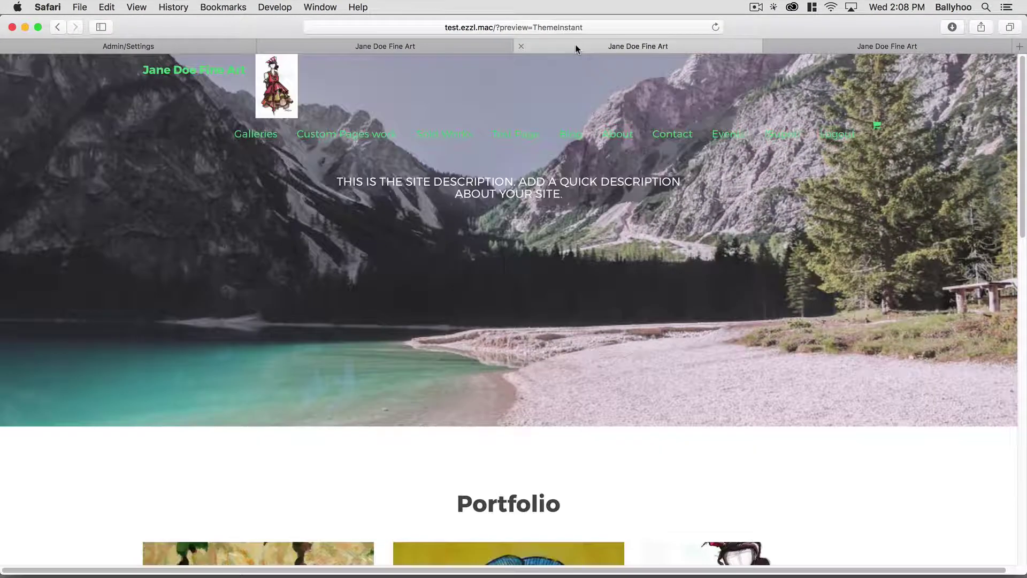
click(365, 46)
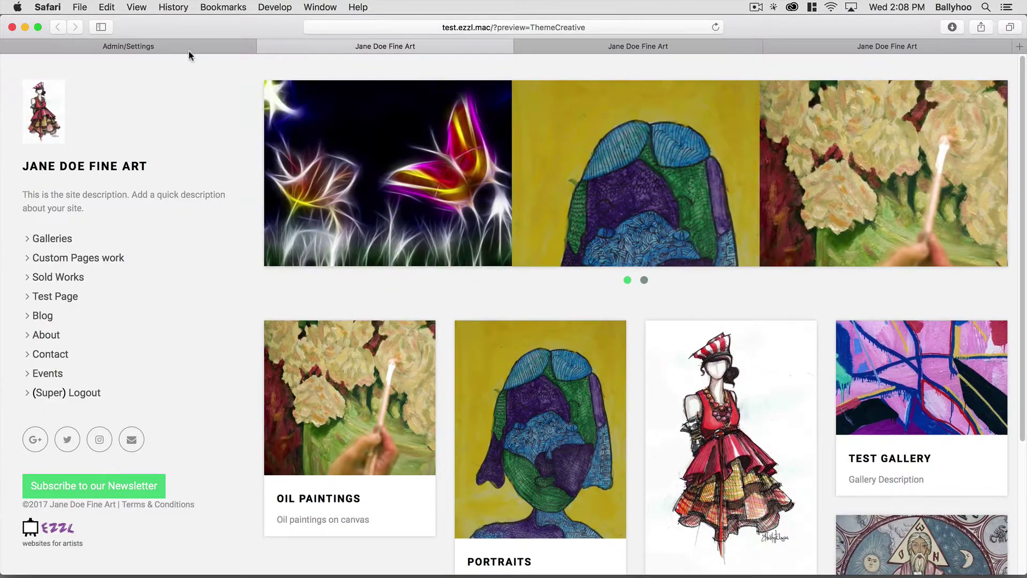
click(182, 46)
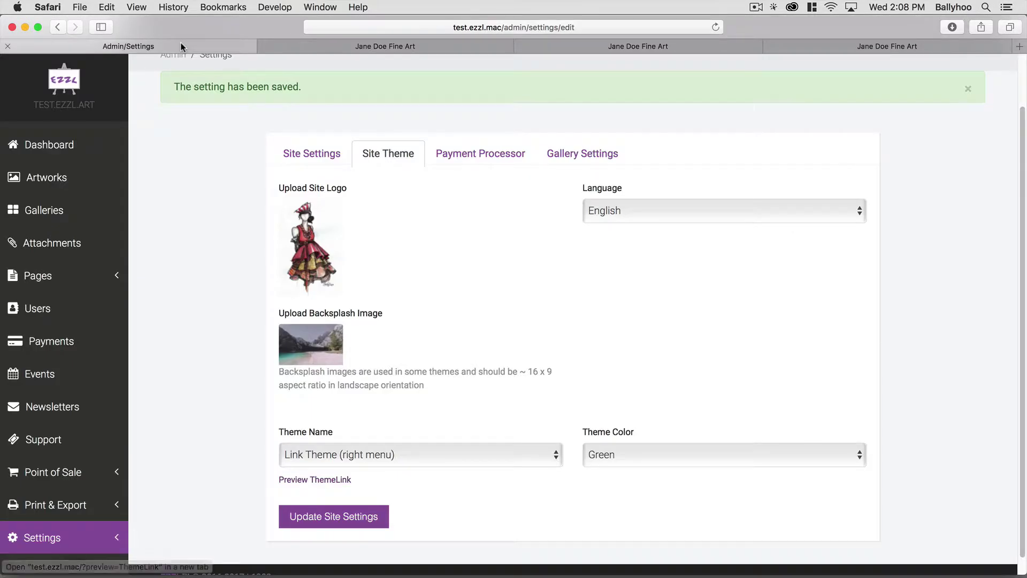
click(260, 46)
click(264, 48)
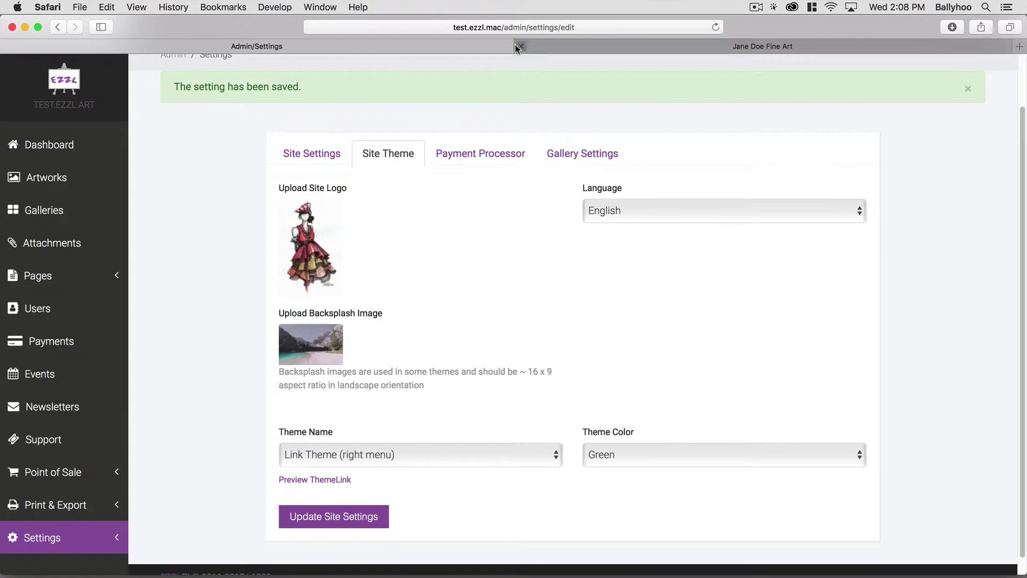
click(518, 47)
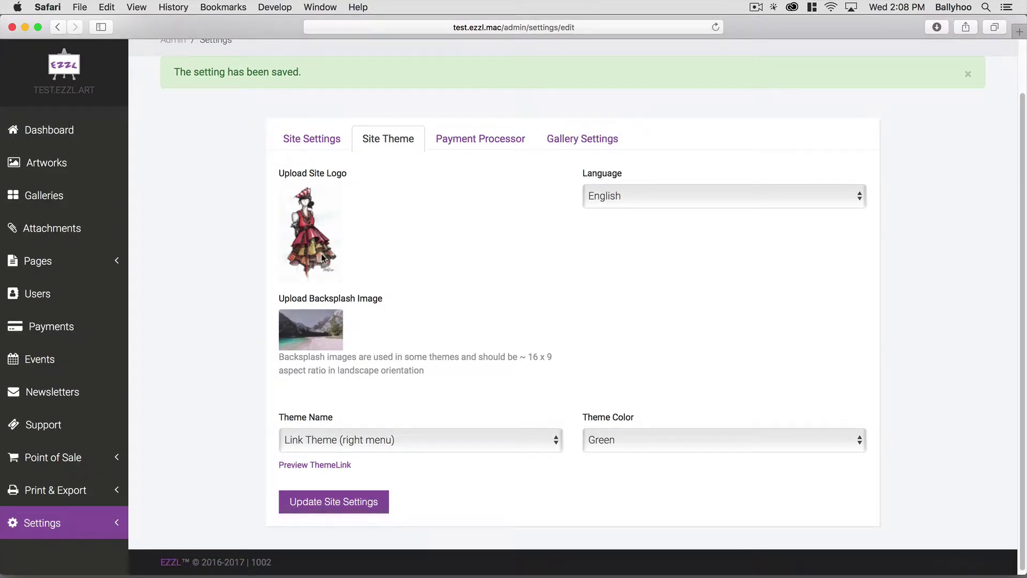
Reopen the Link Theme preview and look through its galleries down to the footer and back.
super+click(328, 466)
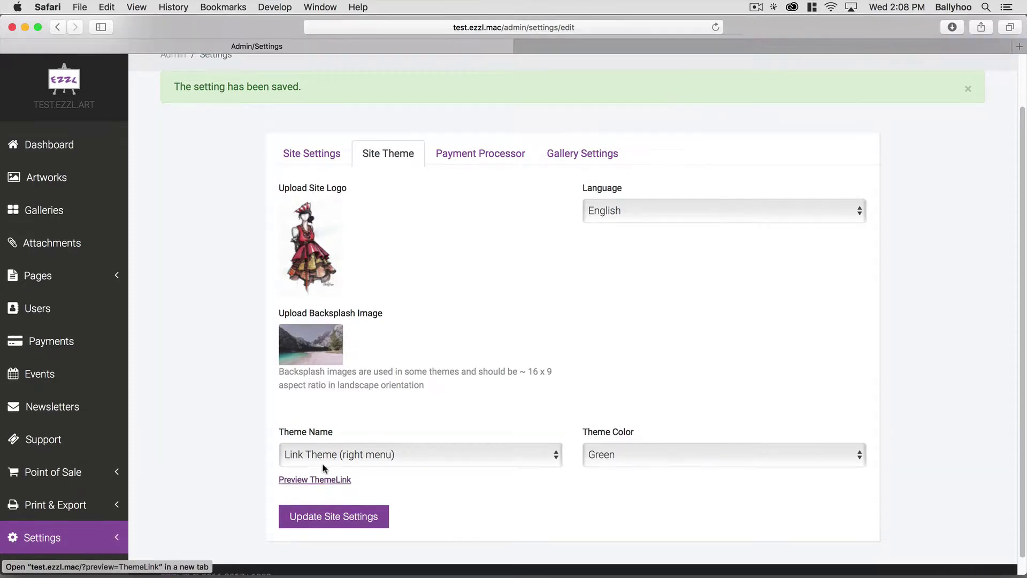
click(667, 49)
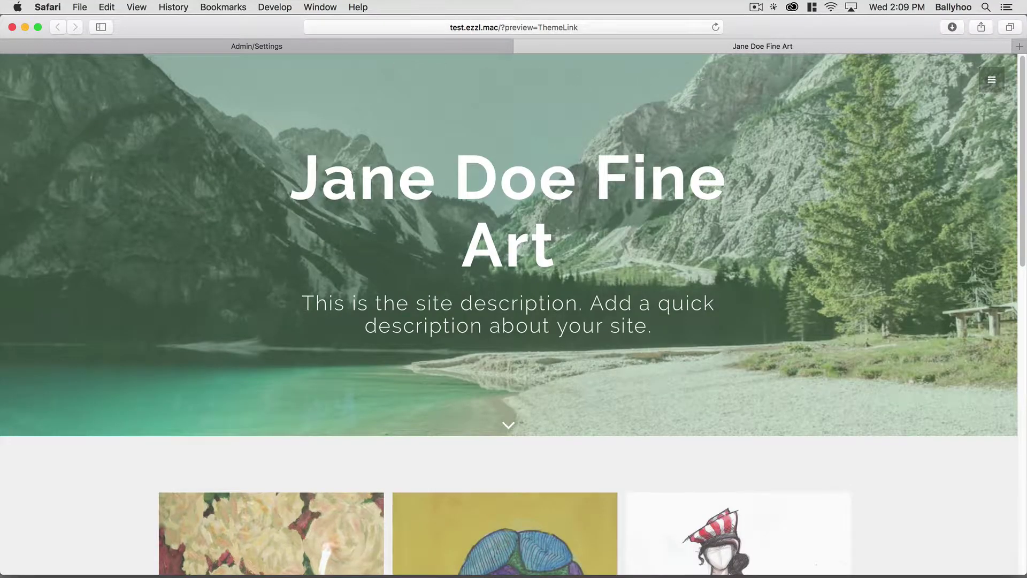
scroll(447, 360, down, 15)
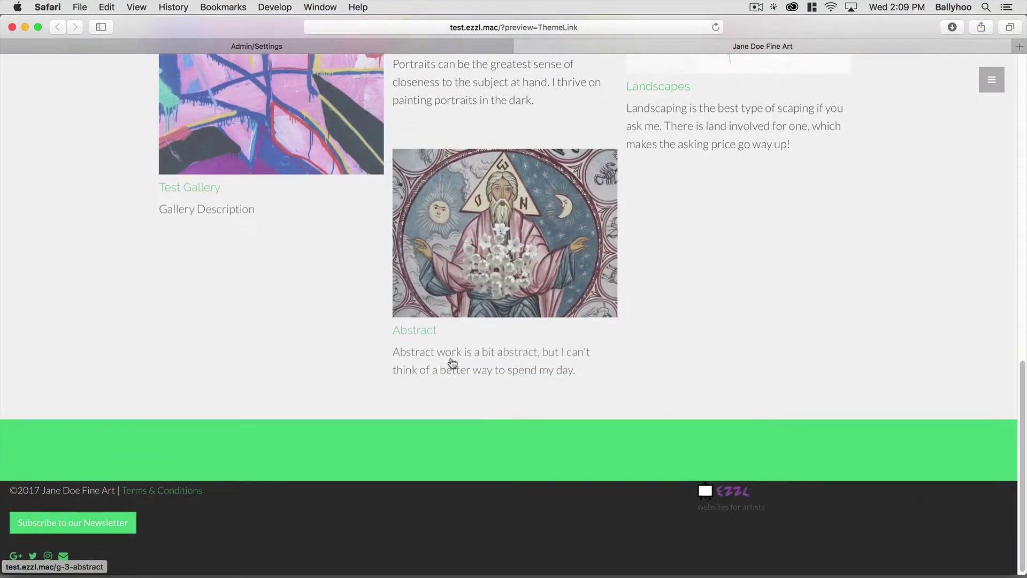
scroll(718, 262, up, 15)
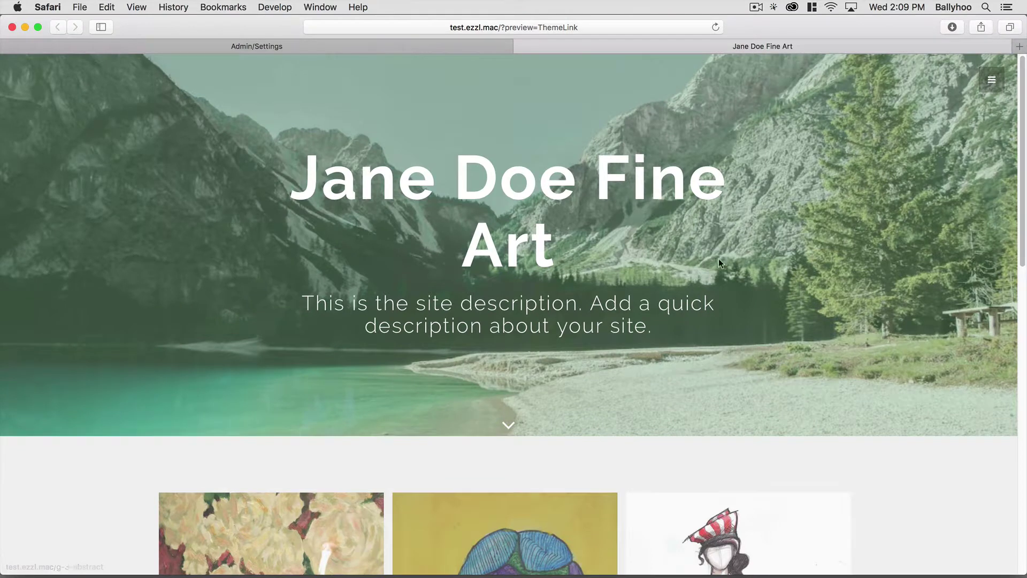
Expand and collapse the Link preview's navigation menu twice to examine how it slides out.
click(989, 81)
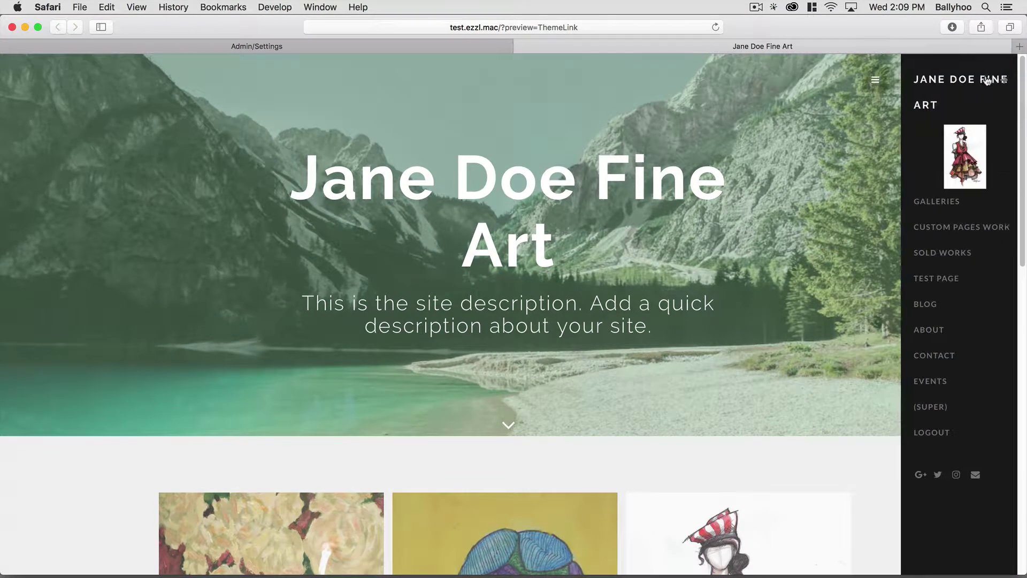
click(863, 80)
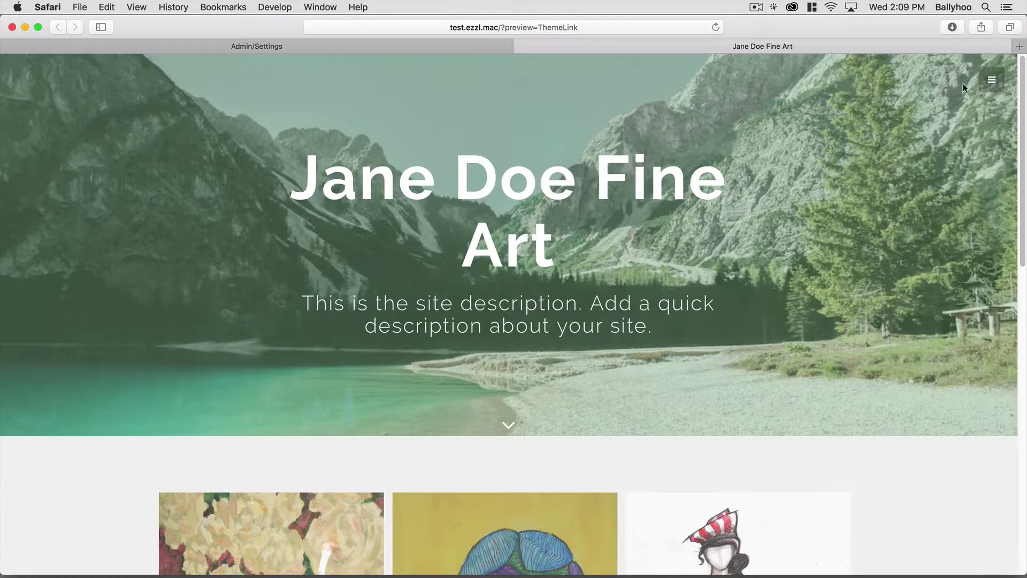
click(990, 81)
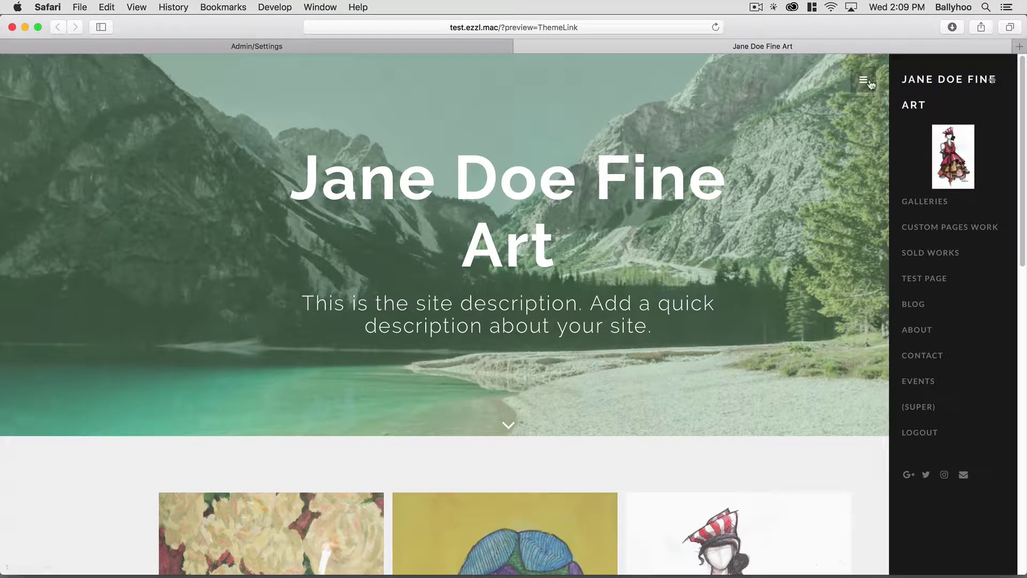
click(870, 84)
Set the theme back to Creative Theme (side menu) and open its preview.
click(263, 48)
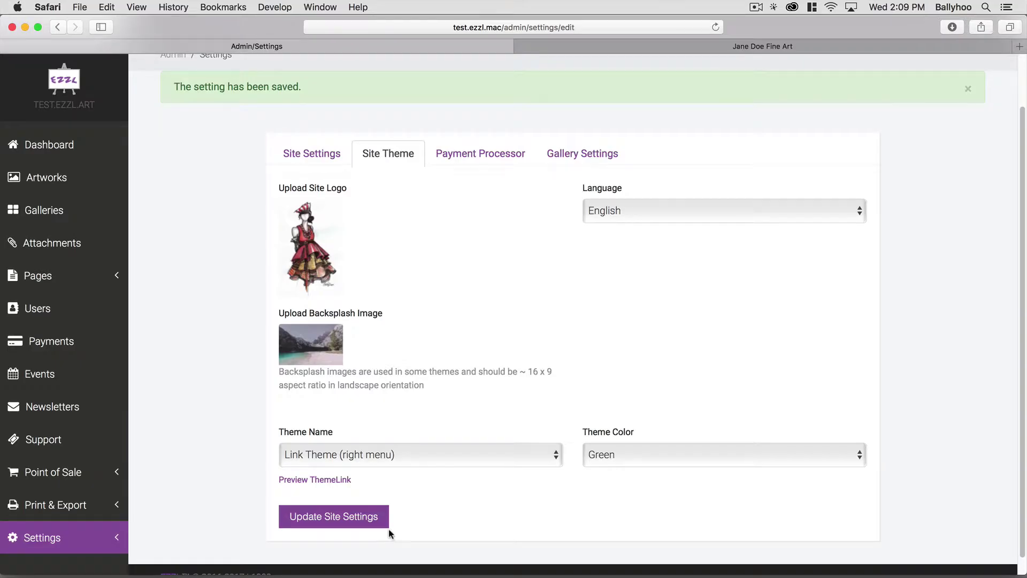
click(369, 454)
click(359, 423)
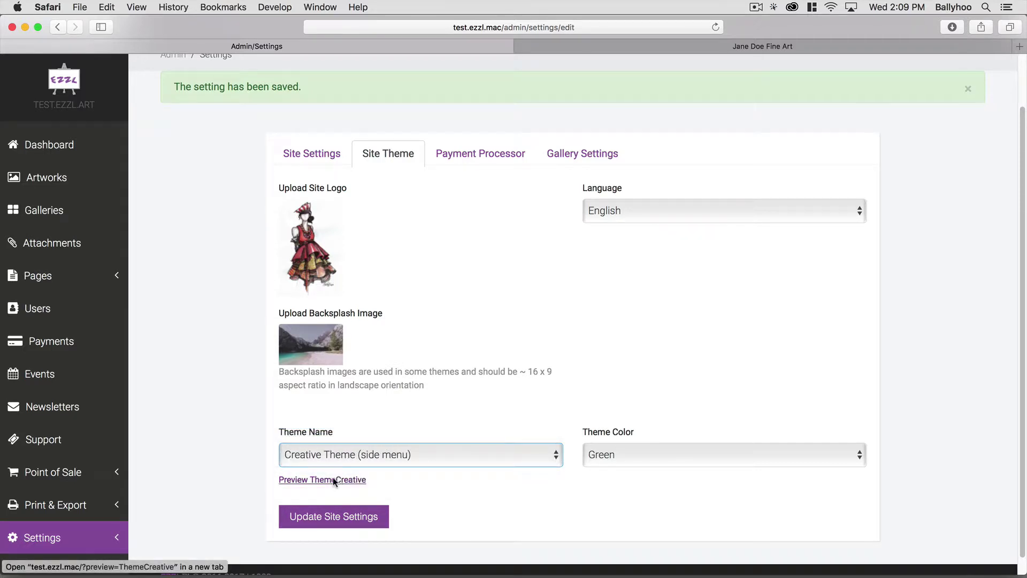
click(334, 481)
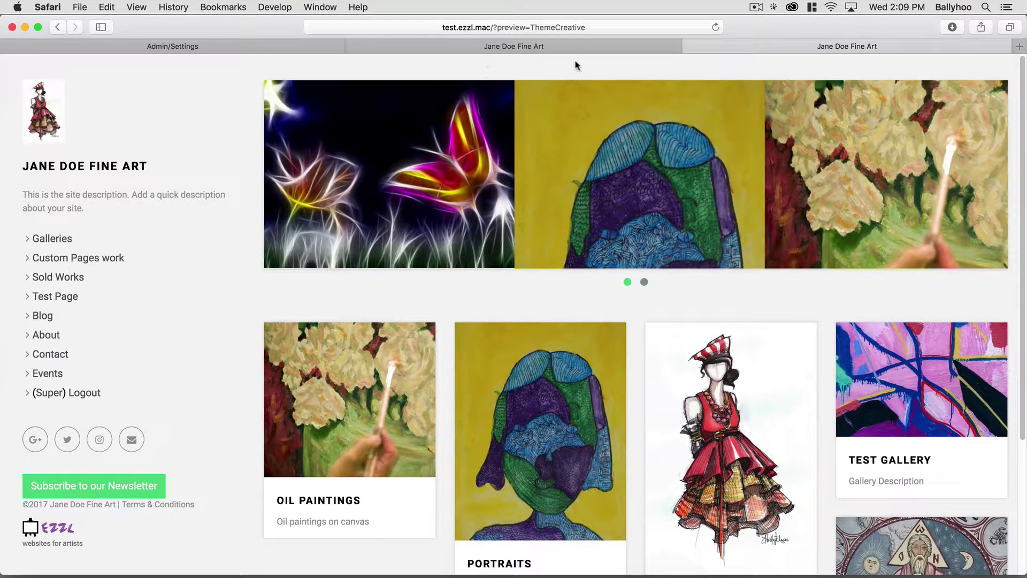
Compare the Link and Creative previews once more and close both of them.
click(649, 45)
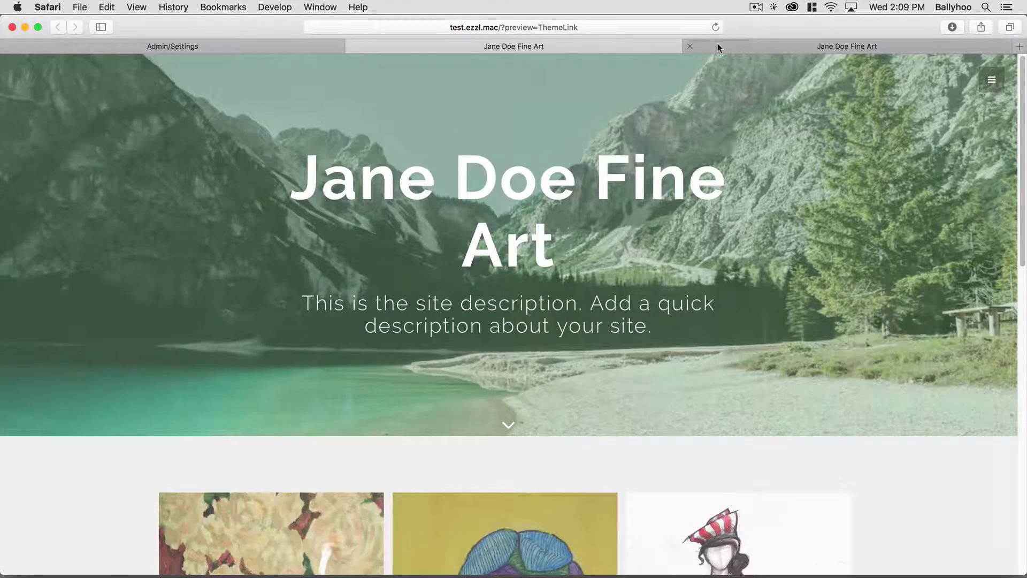
click(718, 45)
click(690, 47)
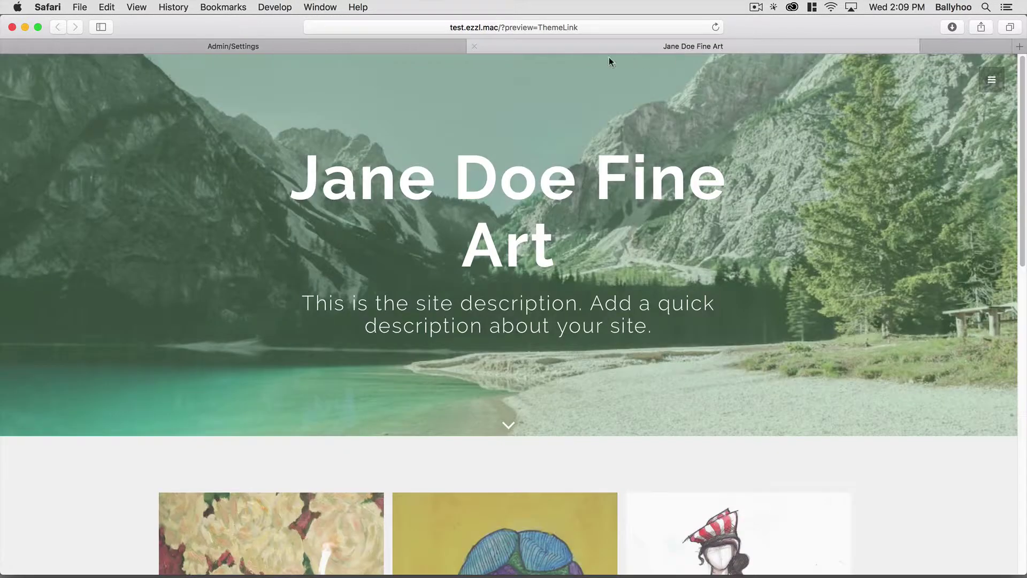
click(521, 47)
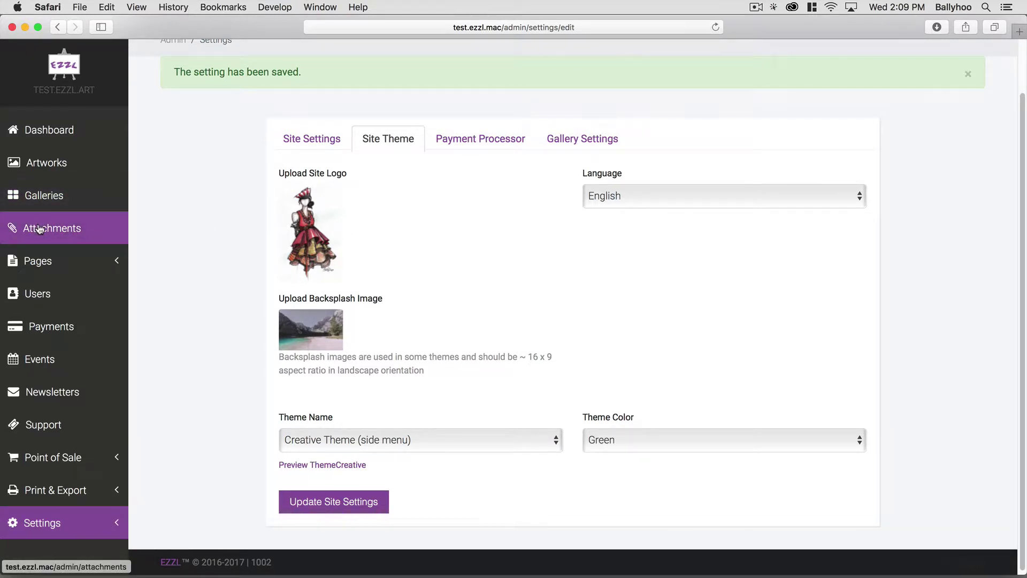
Open the attachments list and locate the logo and backsplash images in it.
scroll(199, 337, down, 5)
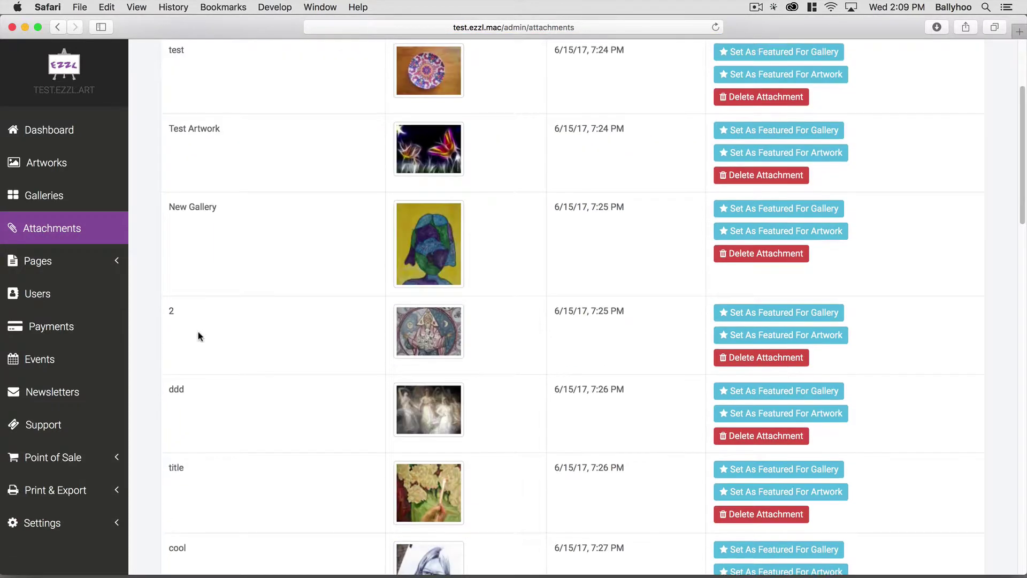
scroll(198, 326, down, 15)
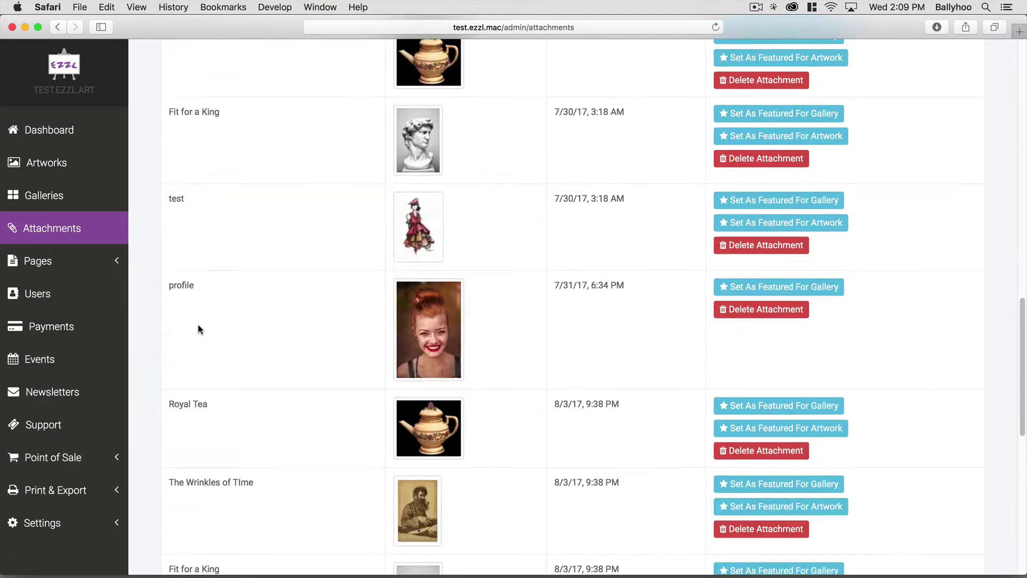
scroll(198, 325, down, 8)
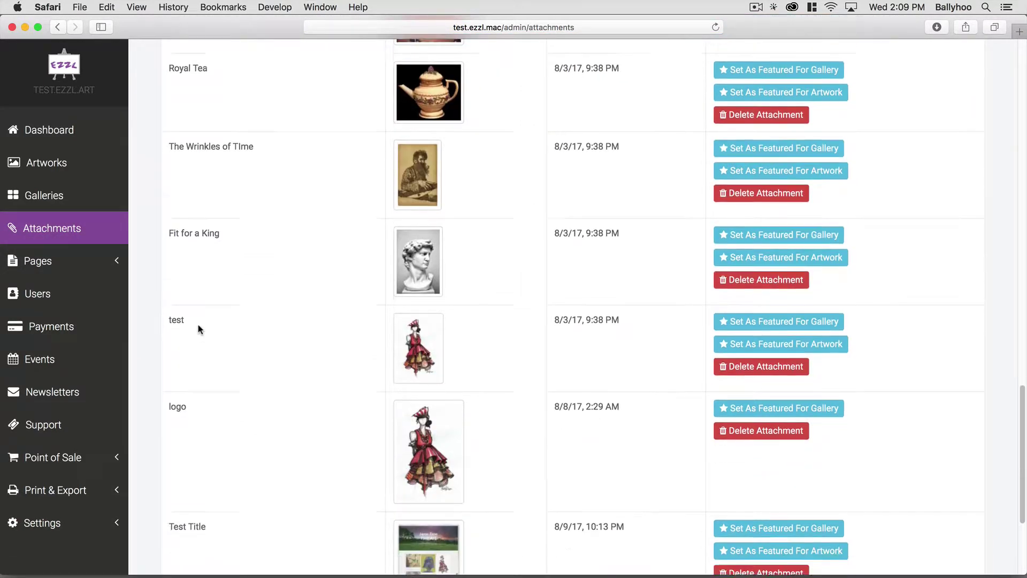
drag(188, 307, 168, 308)
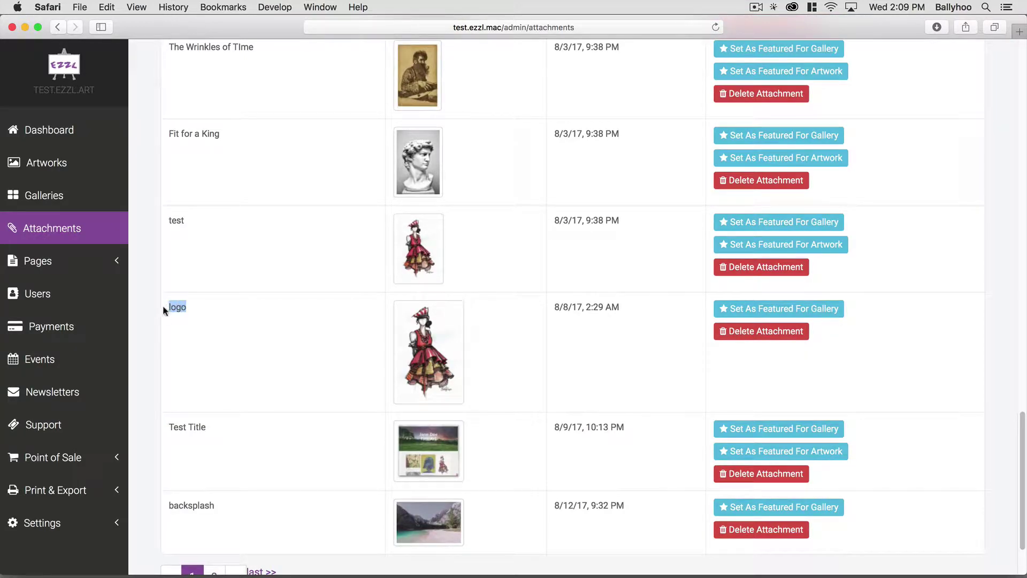
click(268, 345)
scroll(300, 372, down, 3)
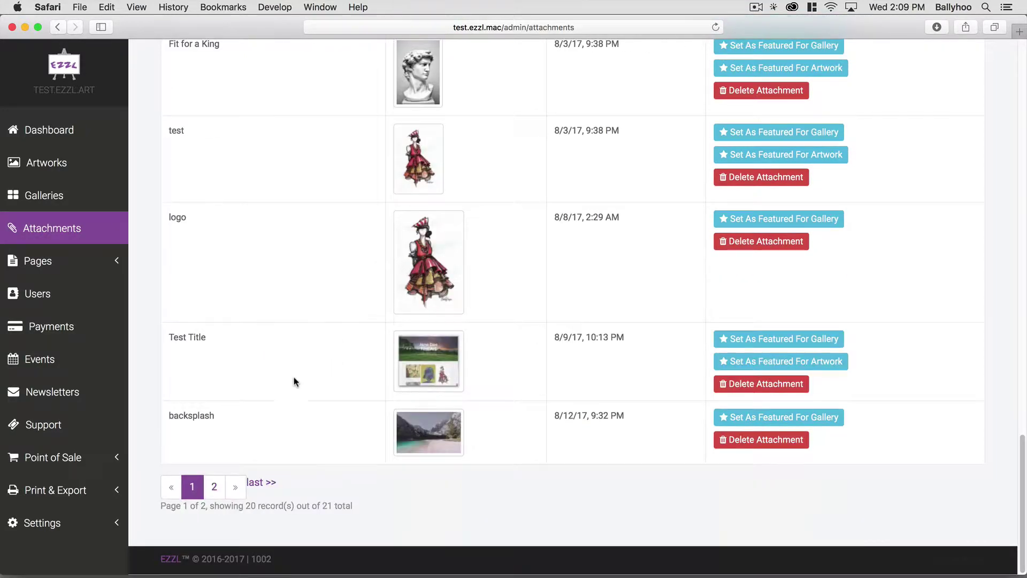
drag(220, 415, 146, 416)
click(352, 440)
Delete the logo attachment and confirm the deletion.
click(743, 241)
click(631, 321)
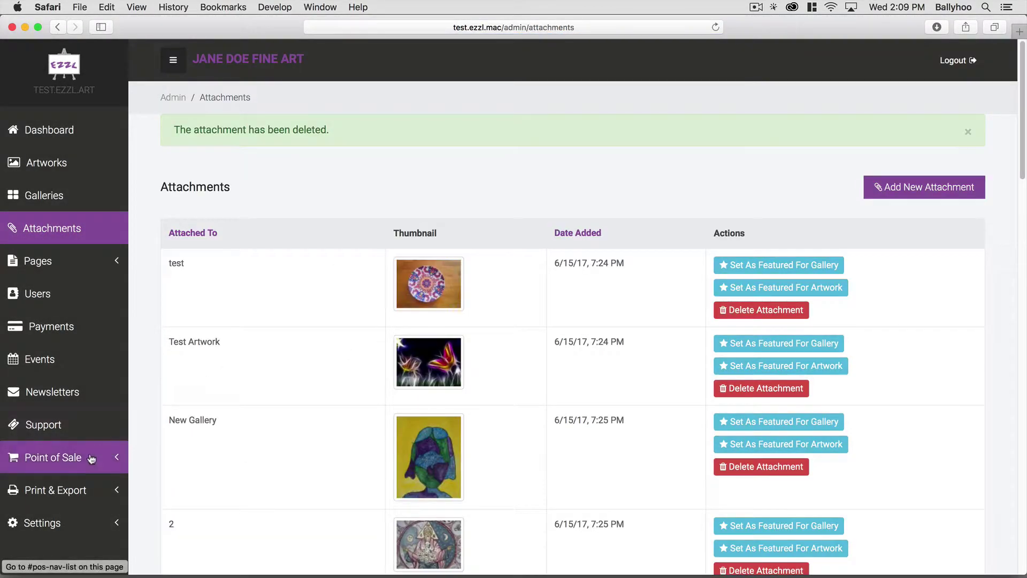
Open the site theme settings, view the Add Logo upload page and return to the theme settings.
click(54, 523)
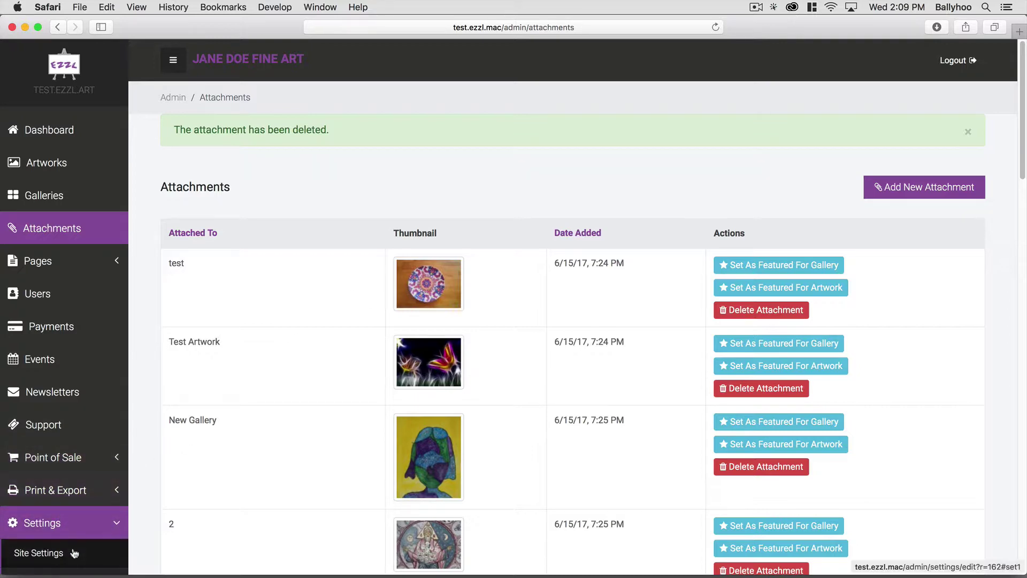
click(39, 553)
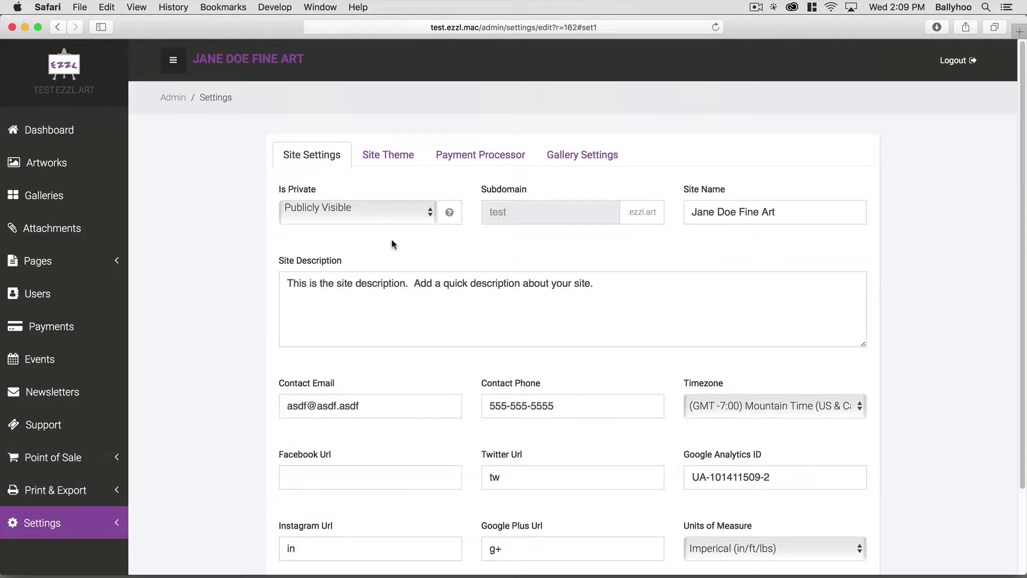
click(389, 157)
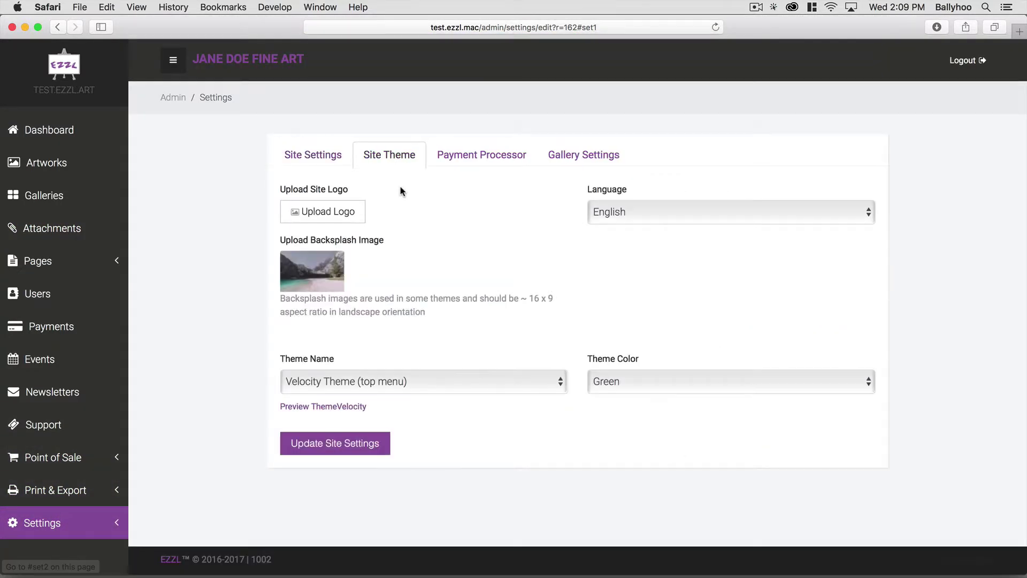
click(321, 212)
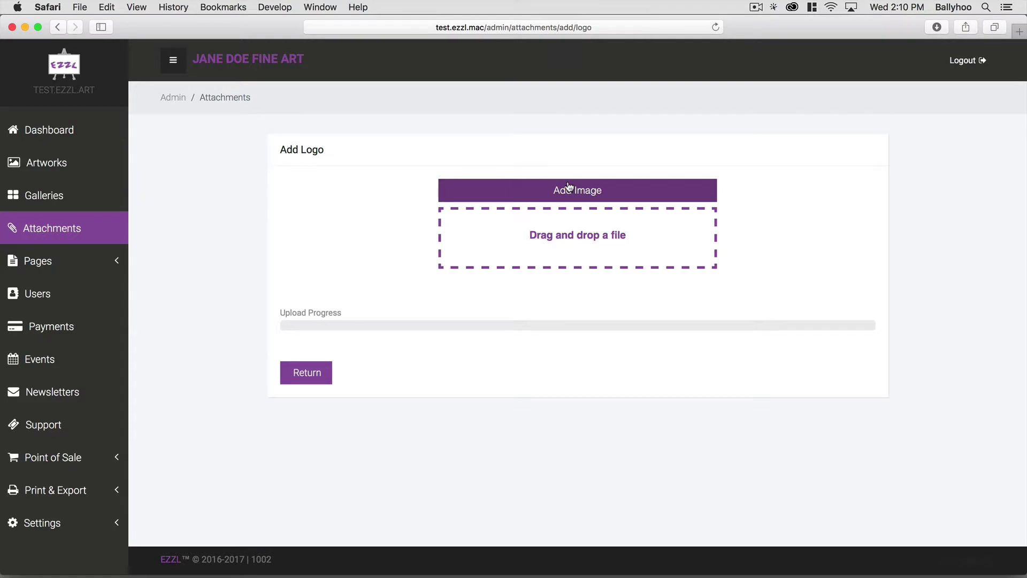
click(57, 27)
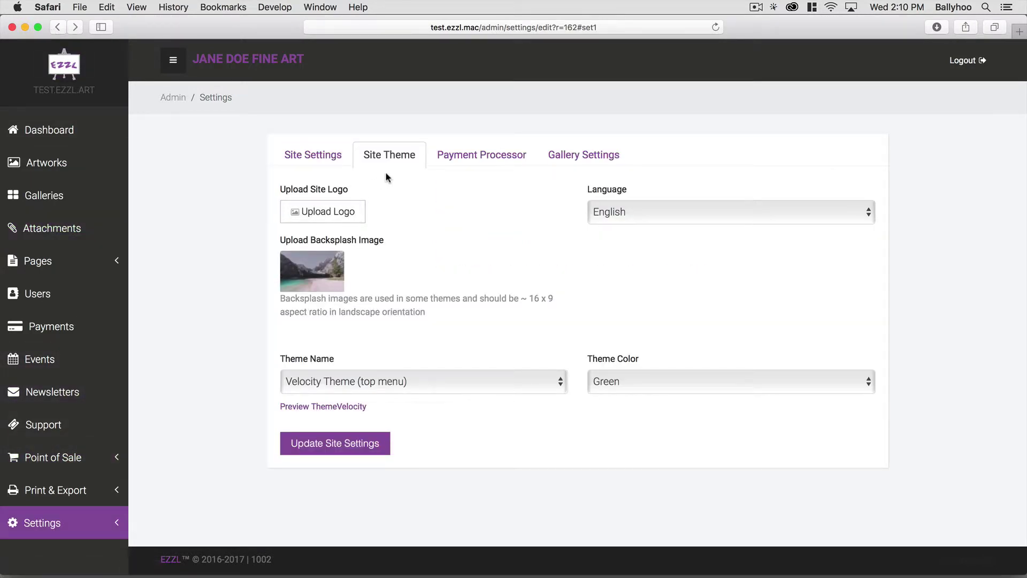
Examine the Stripe connection notice and its publishable key in the payment processor settings.
click(460, 159)
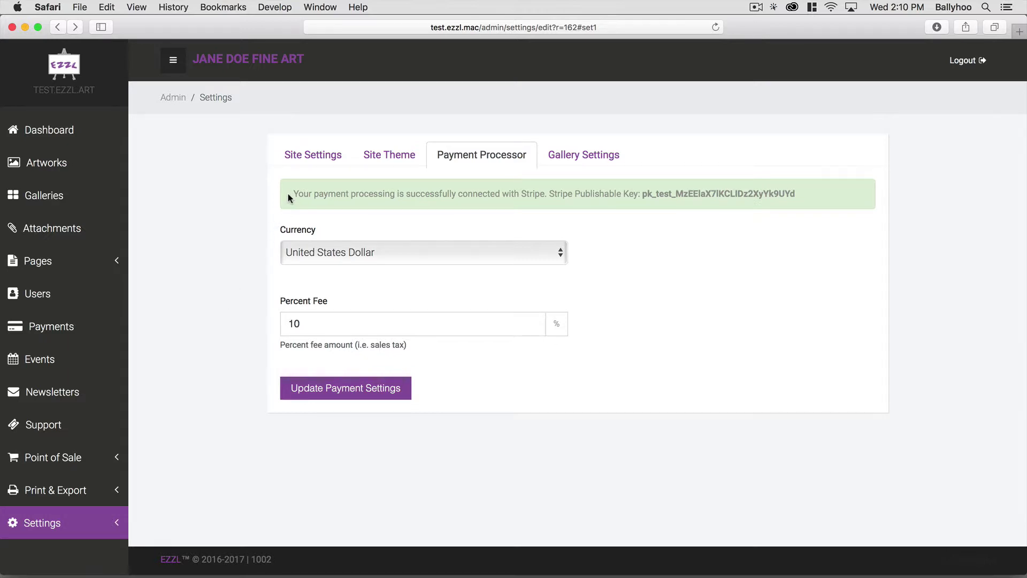
drag(292, 194, 809, 200)
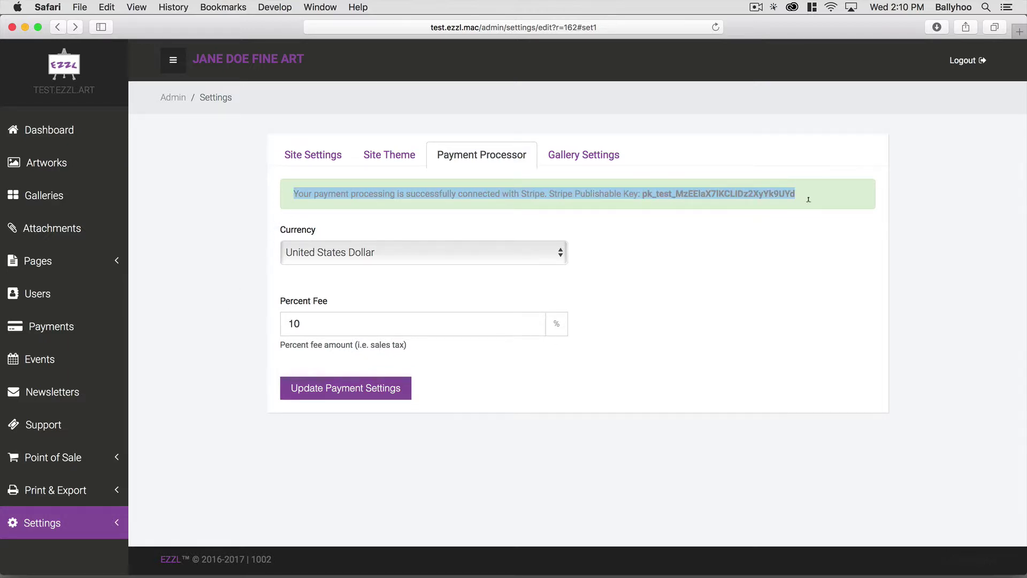
click(619, 253)
double_click(659, 195)
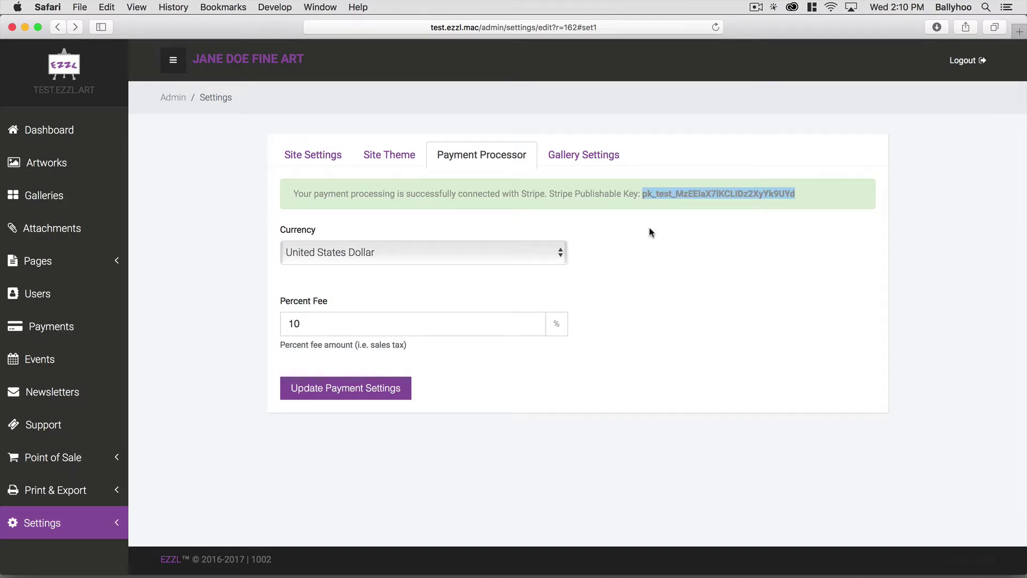
click(394, 189)
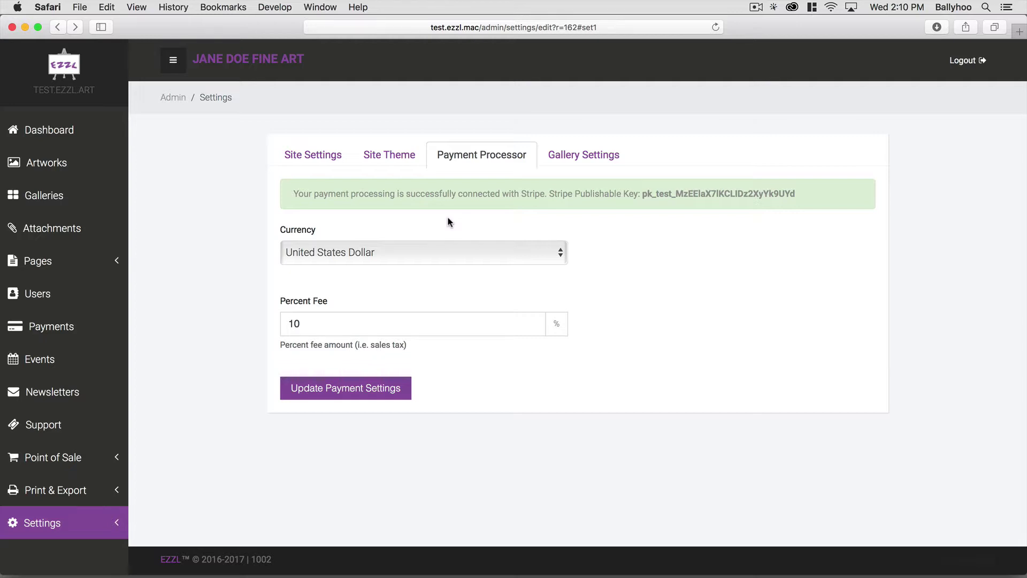
double_click(530, 193)
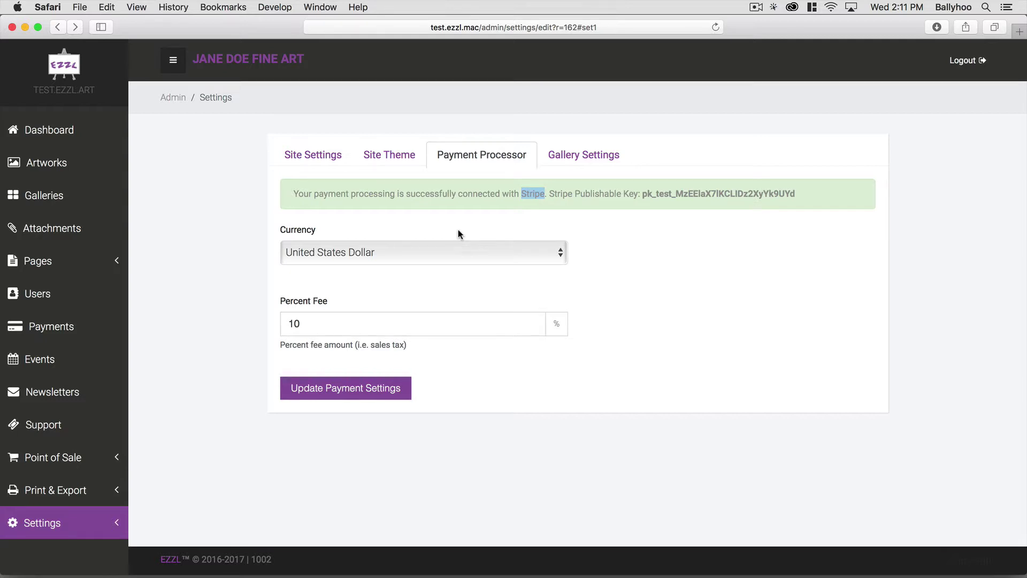
Keep United States Dollar as the currency, set the percent fee to 6 and save the payment settings.
click(374, 258)
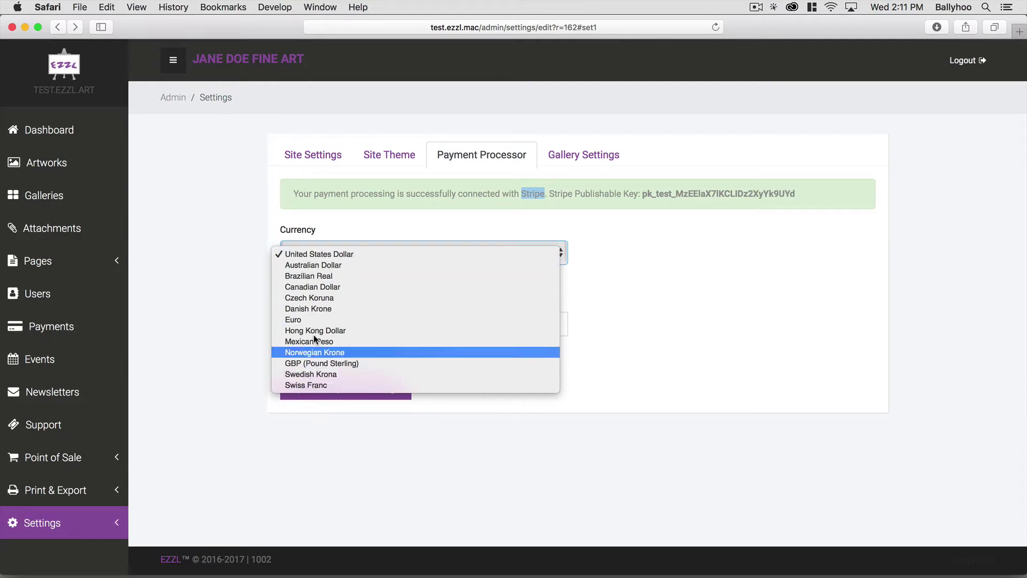
click(314, 255)
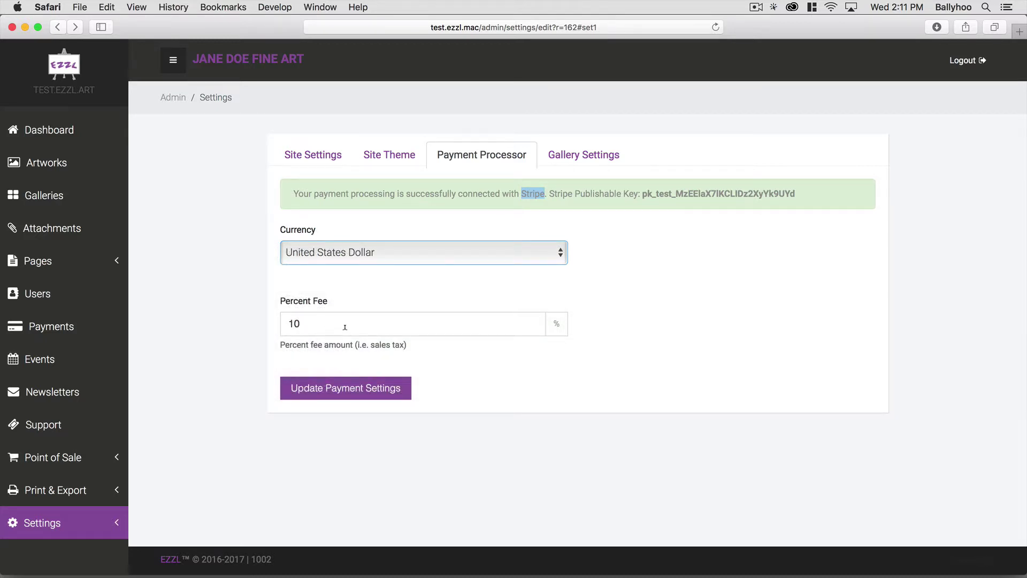
drag(344, 326, 265, 328)
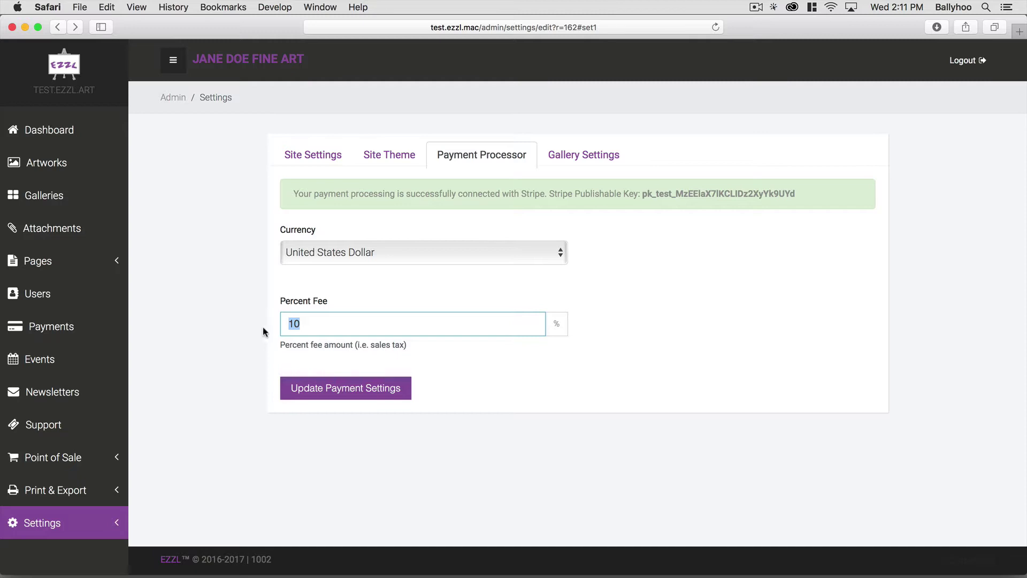
double_click(300, 325)
text(6)
drag(276, 323, 325, 359)
click(373, 395)
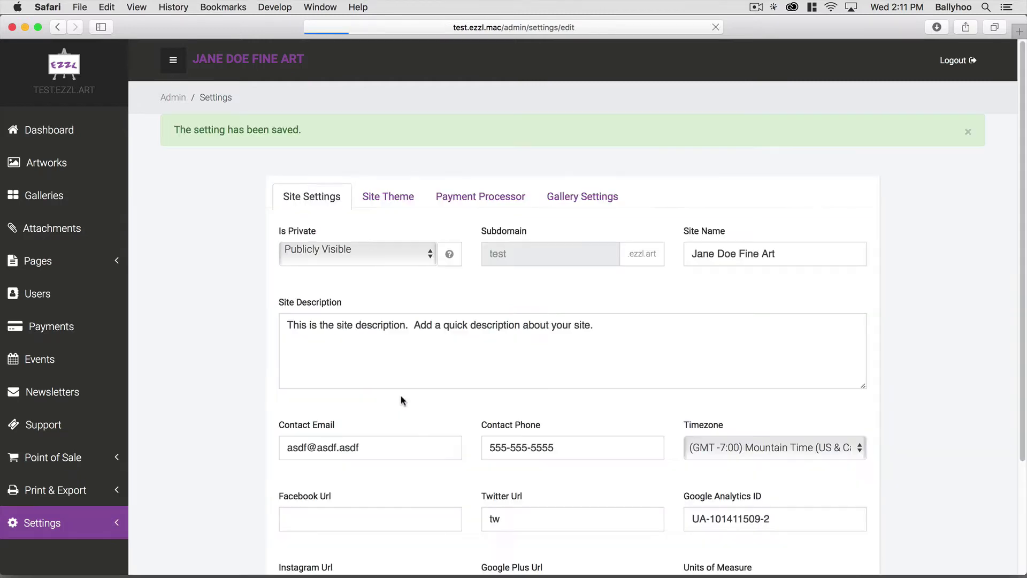
Return to the payment processor settings and check the saved percent fee.
scroll(473, 385, down, 5)
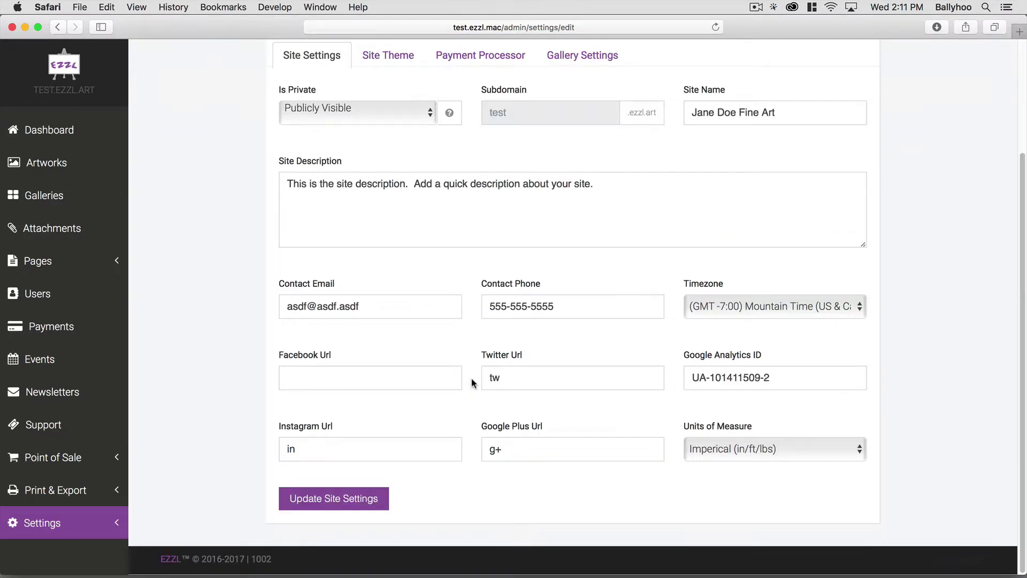
scroll(471, 378, up, 5)
click(479, 202)
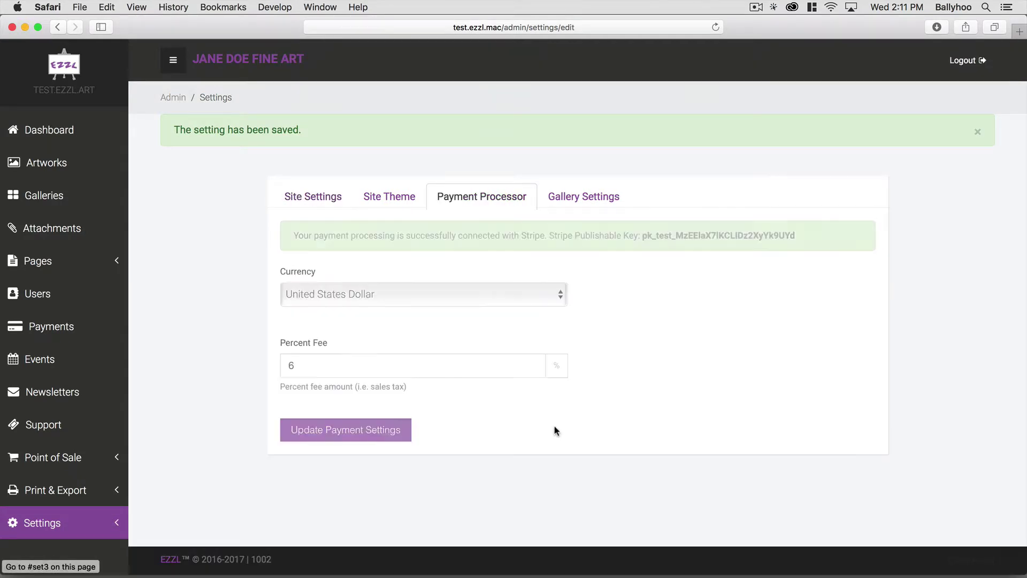
View the gallery display settings, then open the public site separately and examine the gallery titles and descriptions on its home page.
click(572, 205)
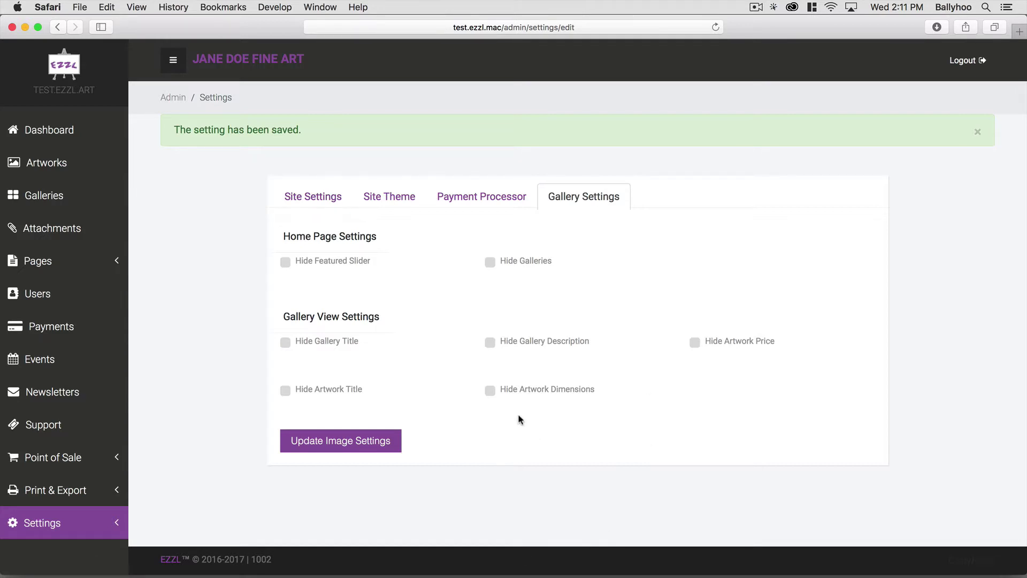
super+click(72, 96)
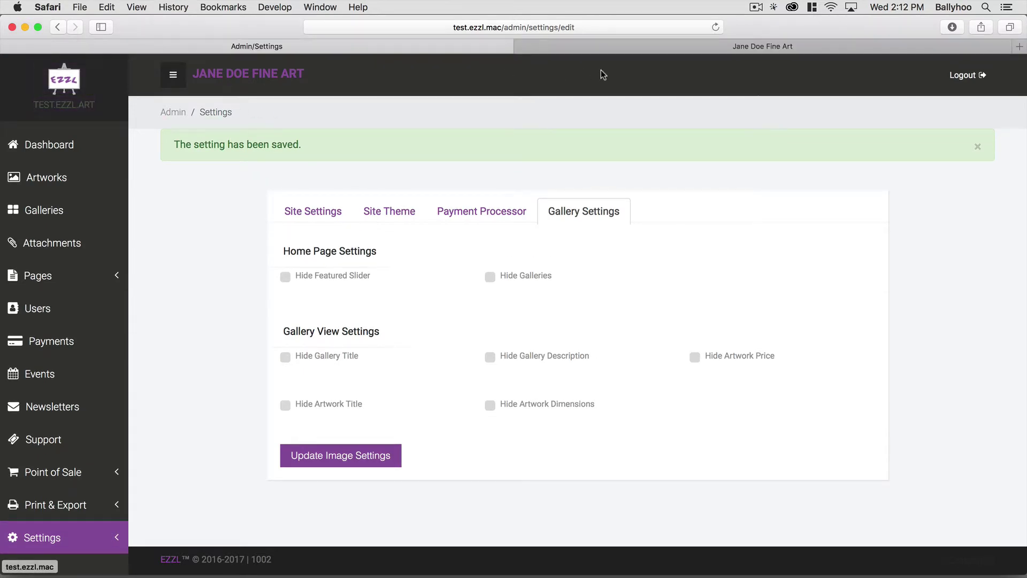
click(640, 46)
scroll(603, 102, down, 10)
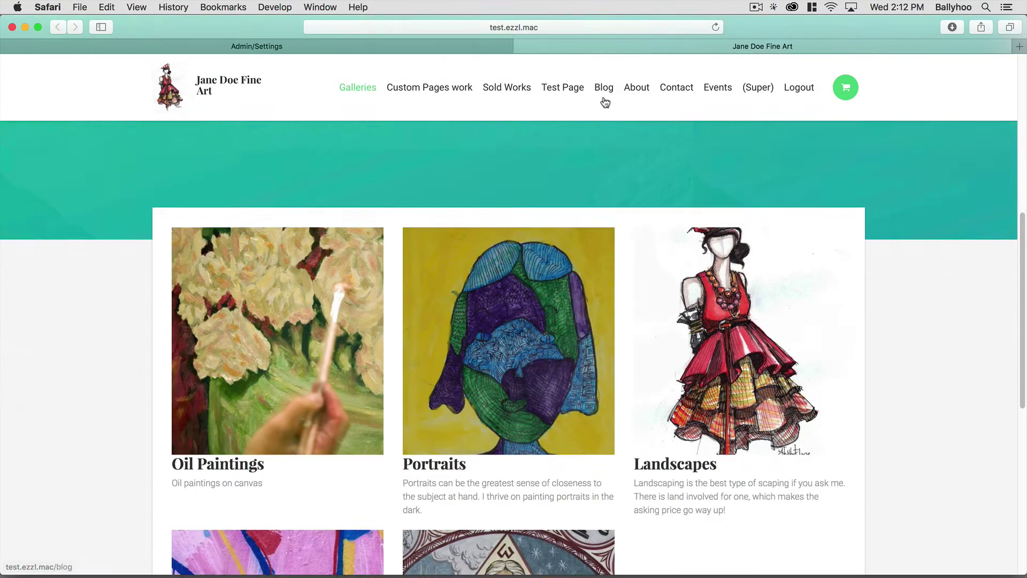
scroll(604, 94, up, 3)
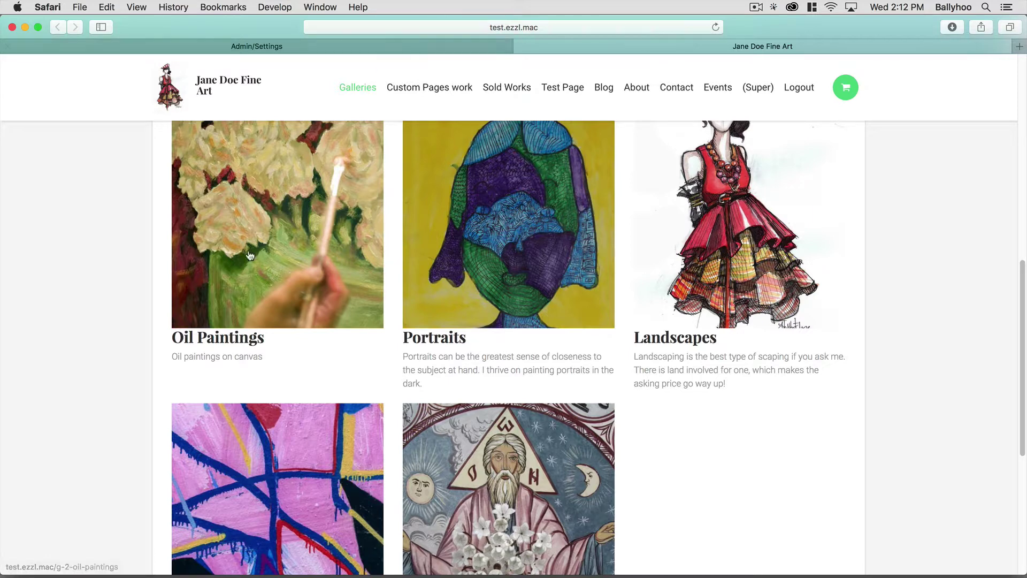
Enable Hide Gallery Title and Hide Gallery Description in the gallery settings and save them.
click(362, 47)
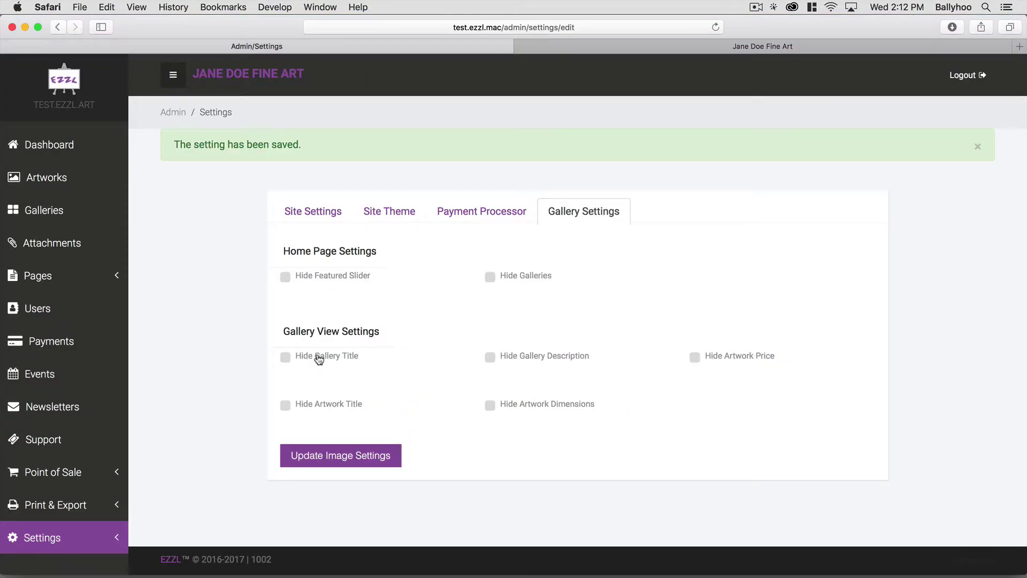
click(287, 358)
click(490, 358)
click(330, 455)
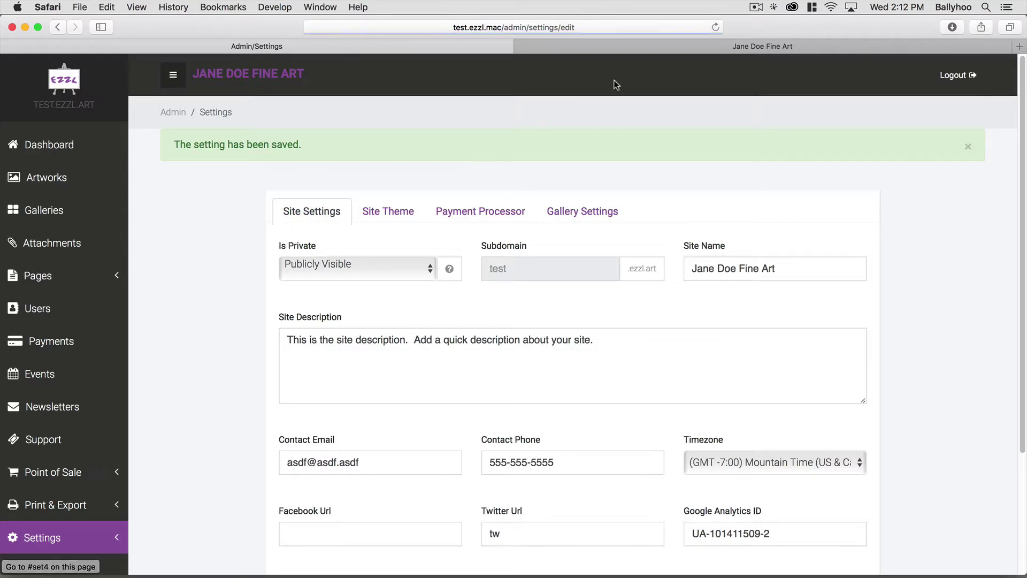
Reload the public home page and check how the galleries are listed with the new display settings.
click(605, 47)
key(super+r)
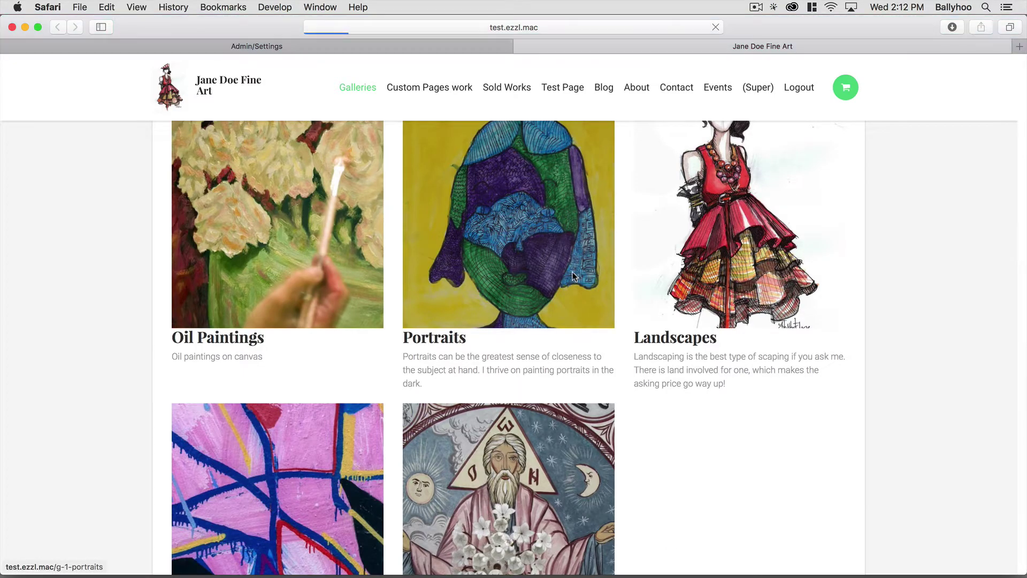
scroll(553, 327, down, 5)
scroll(553, 327, up, 4)
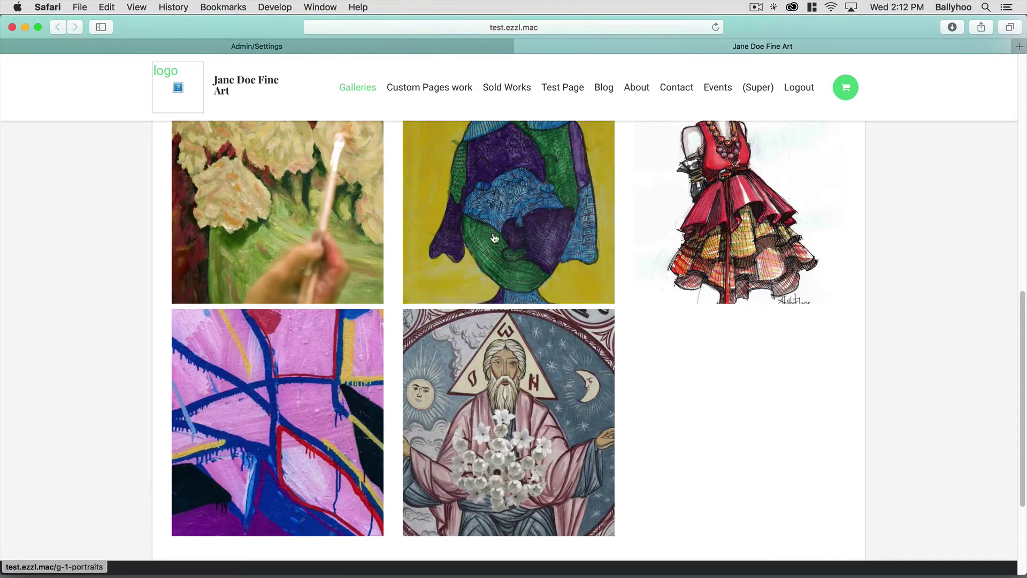
scroll(407, 364, up, 3)
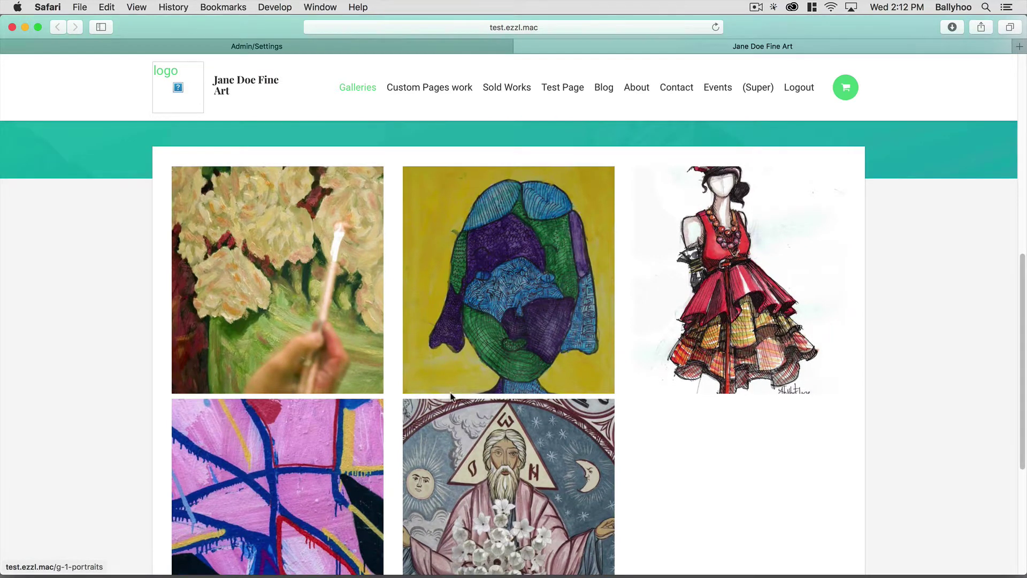
scroll(450, 396, up, 1)
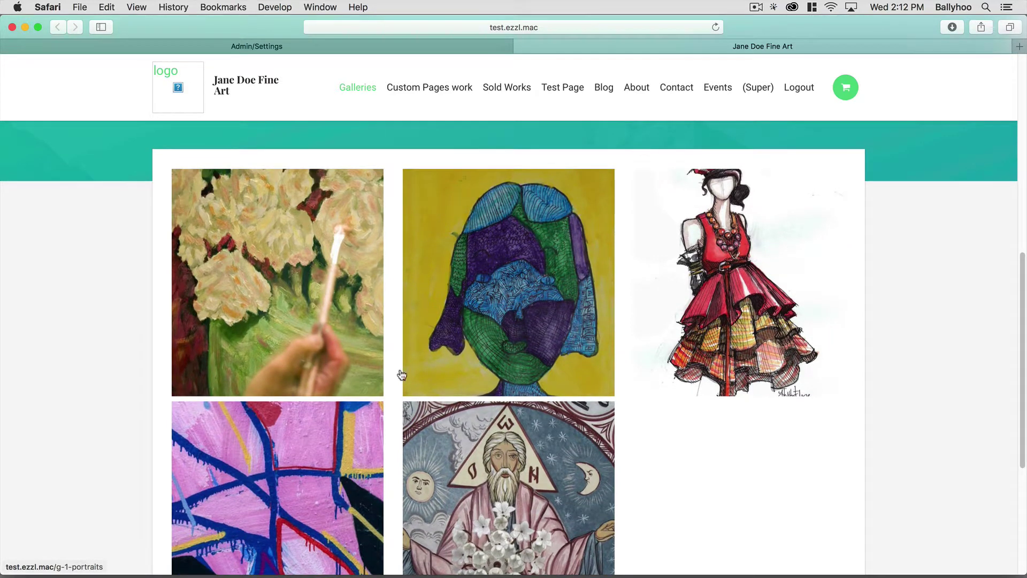
Open the Oil Paintings gallery, go back, and examine the artwork titles, prices and dimensions in the Portraits gallery.
click(313, 332)
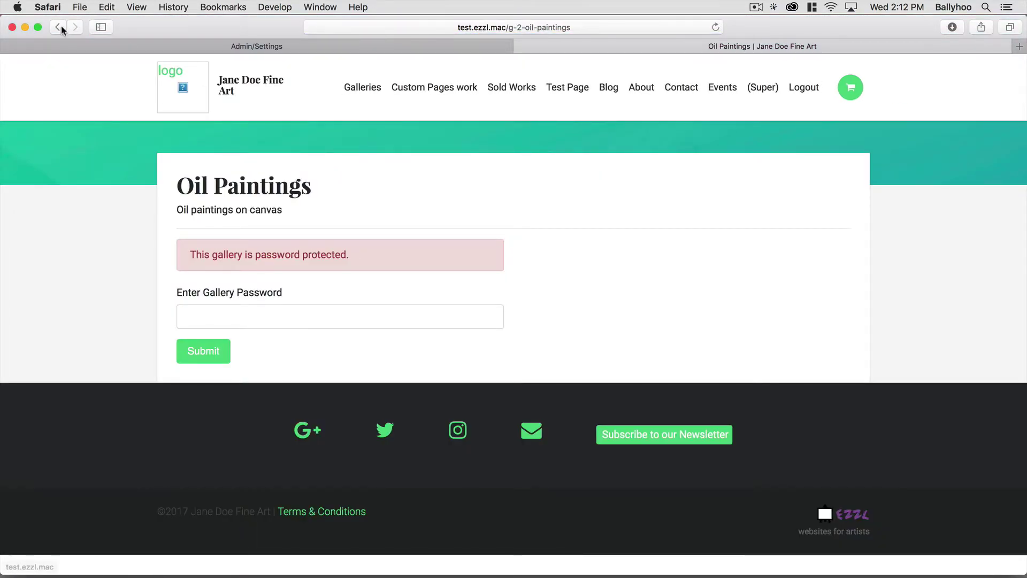
key(super+bracketleft)
click(527, 375)
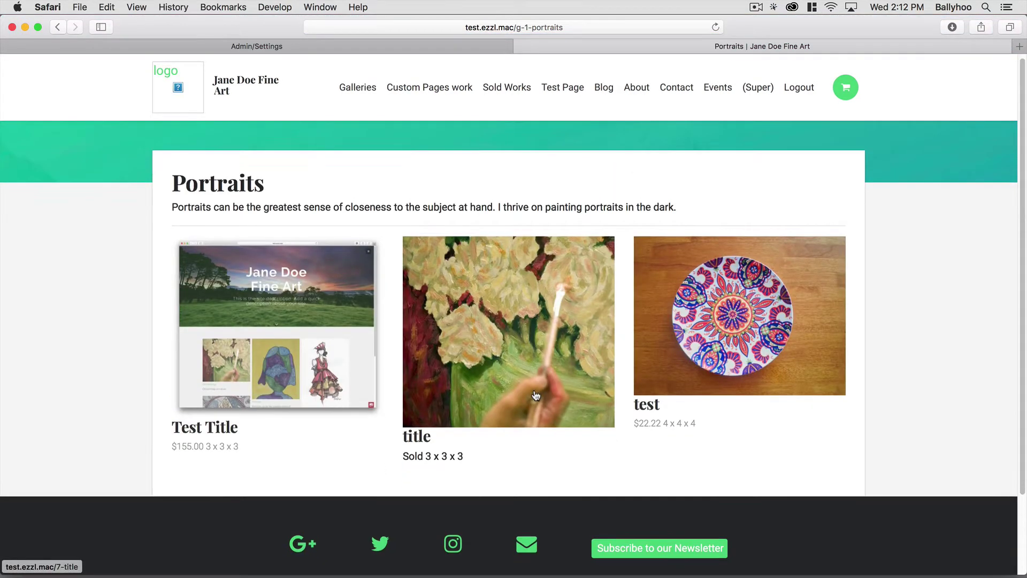
scroll(530, 394, down, 1)
scroll(531, 394, up, 1)
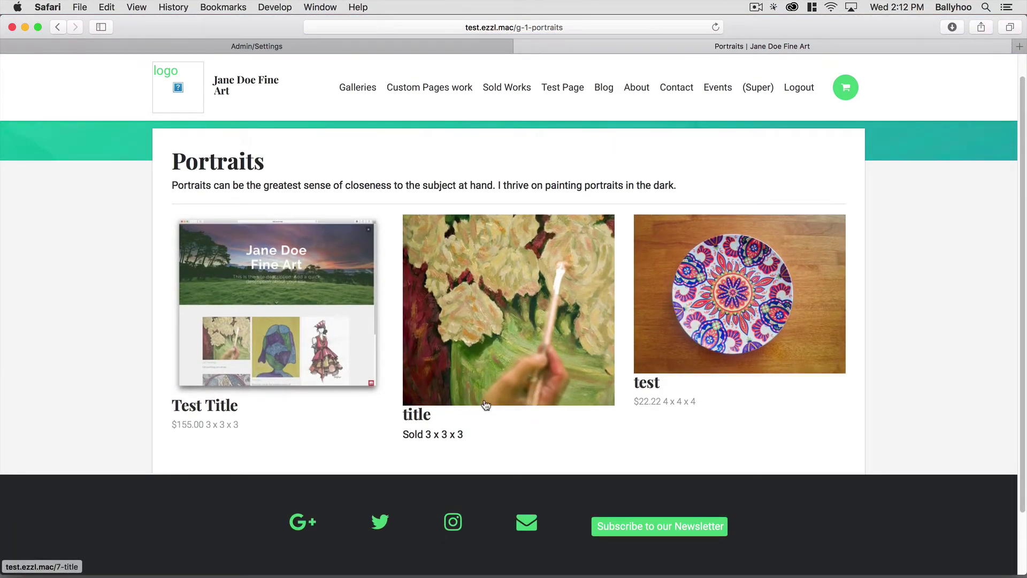
mouse_move(166, 406)
mouse_down()
mouse_move(232, 409)
mouse_move(249, 422)
mouse_up()
click(249, 422)
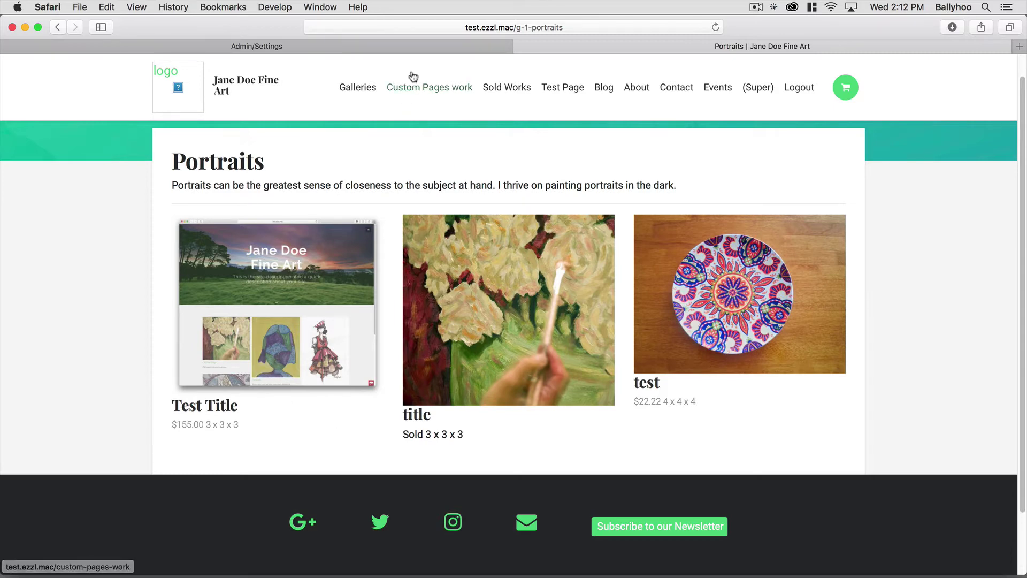
Enable Hide Artwork Price, Hide Artwork Title and Hide Artwork Dimensions in the gallery settings and save them.
click(407, 47)
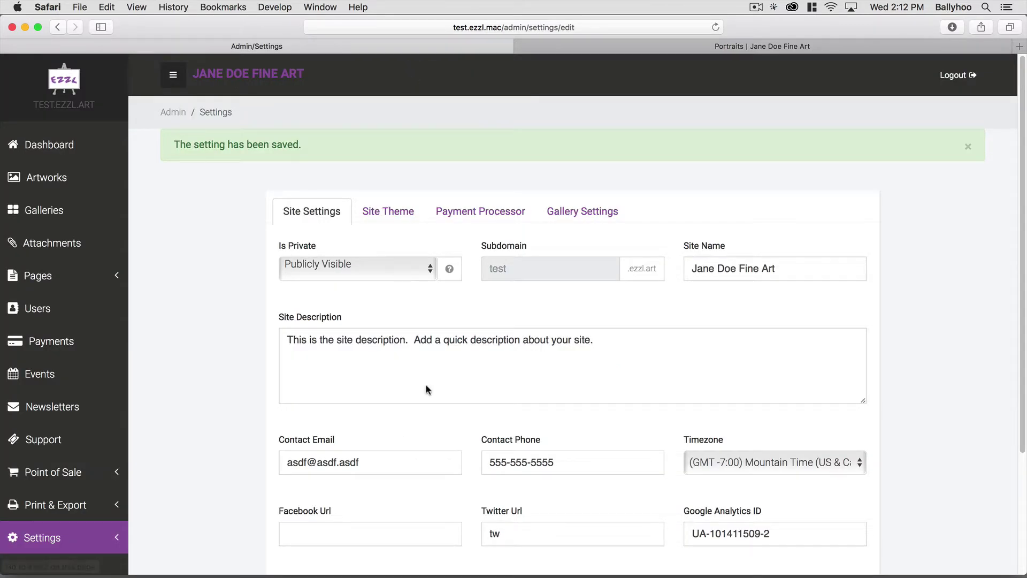
click(583, 211)
click(695, 357)
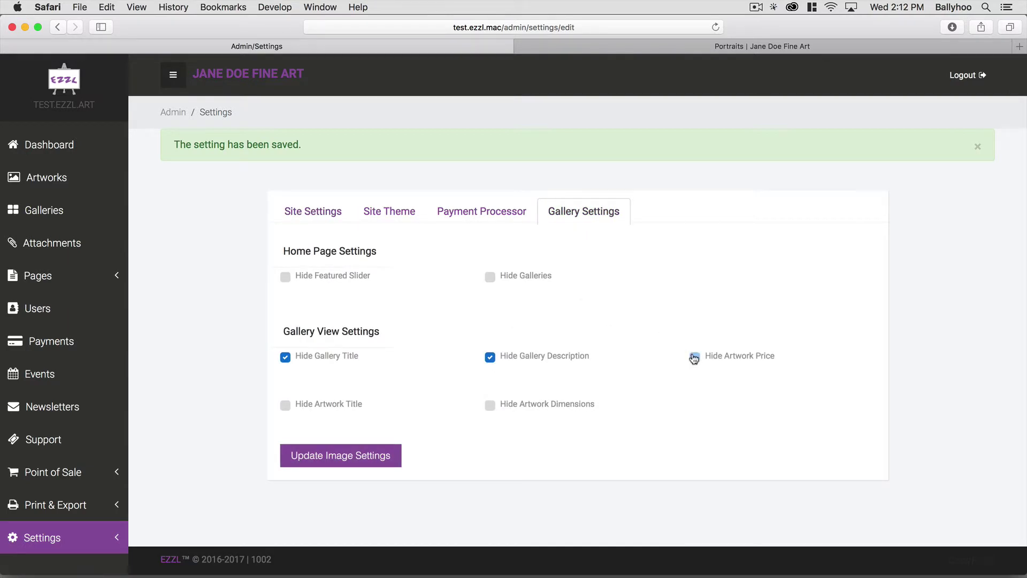
click(286, 405)
click(496, 405)
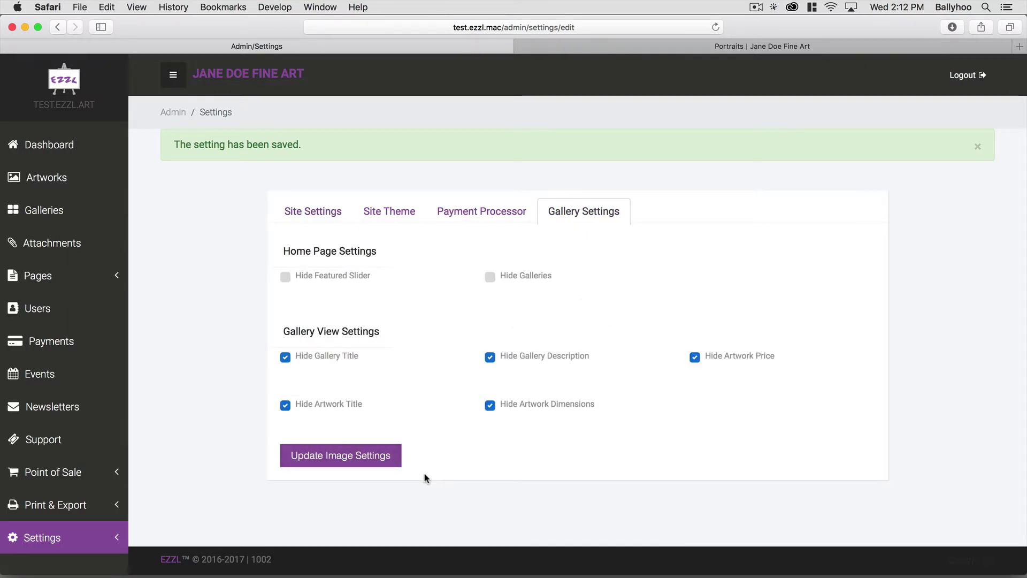
click(336, 455)
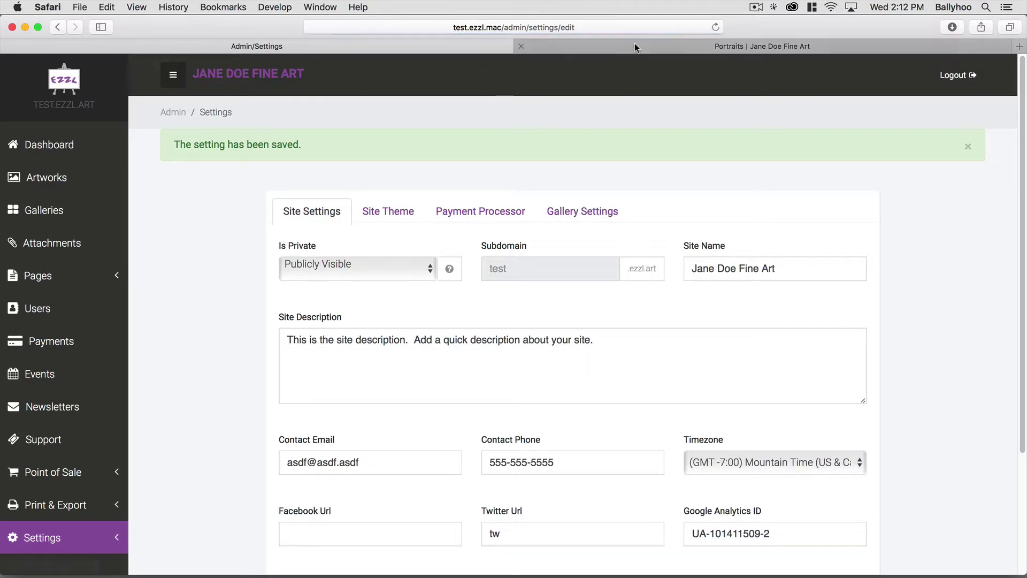
Reload the public Portraits gallery and check how its artworks are displayed.
click(635, 45)
key(super+r)
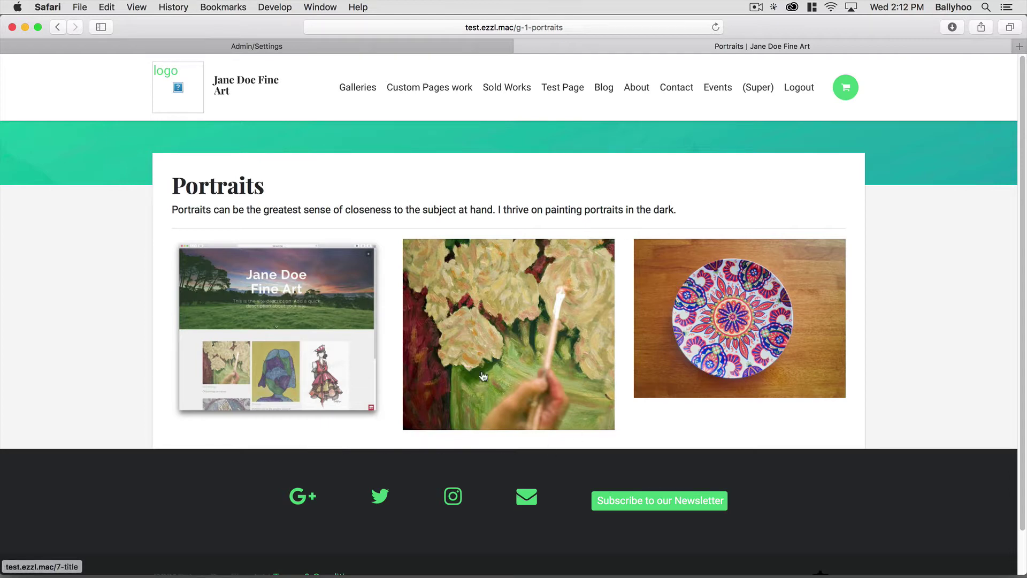
Try toggling the Hide Featured Slider and Hide Galleries home page options in the admin gallery settings without saving them.
click(433, 46)
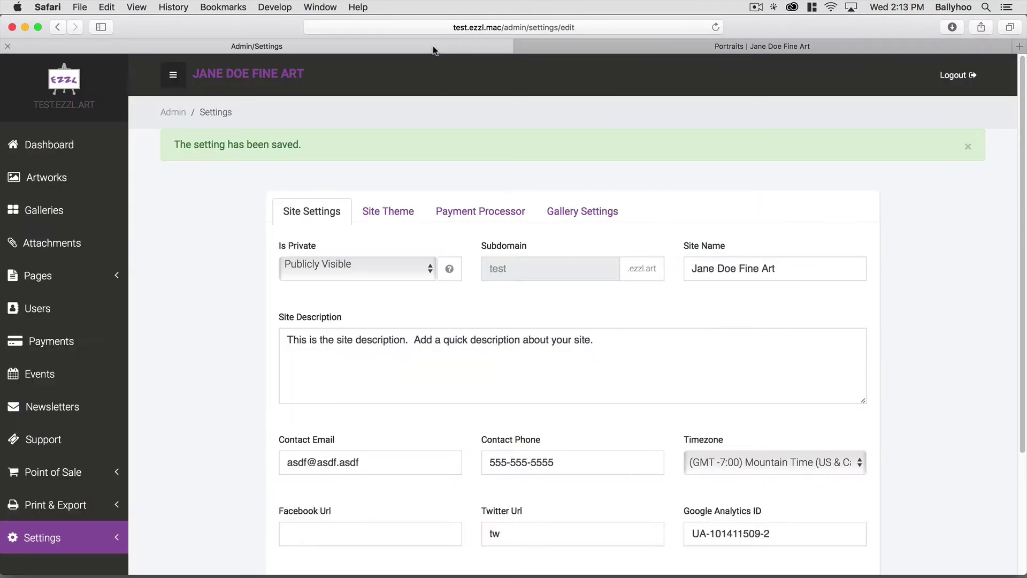
click(574, 219)
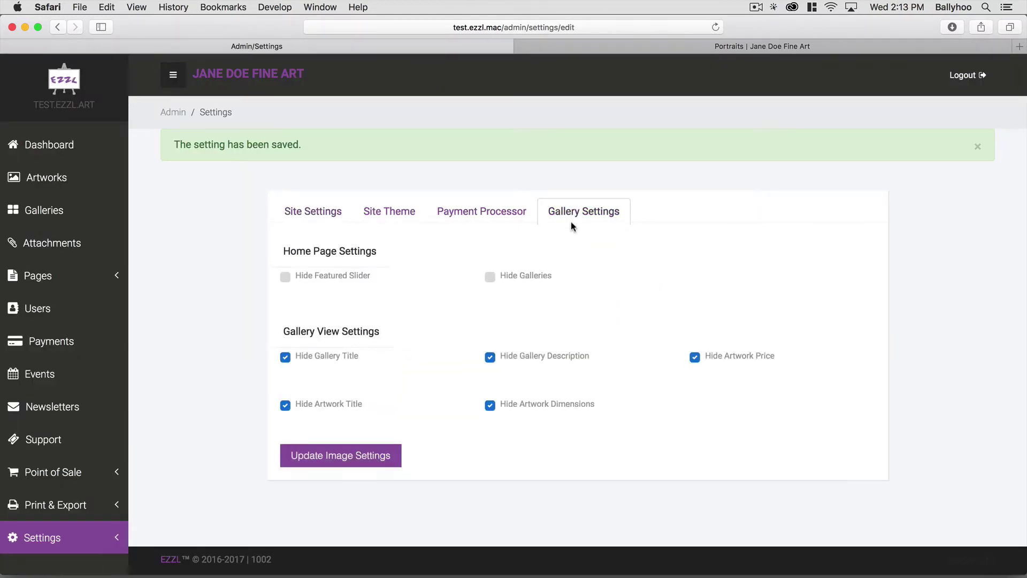
click(285, 278)
click(285, 279)
click(491, 279)
click(490, 280)
click(491, 280)
click(491, 279)
click(285, 279)
View the featured slider on the public home page and locate the Feature On Homepage option in Test Artwork's edit form.
click(591, 45)
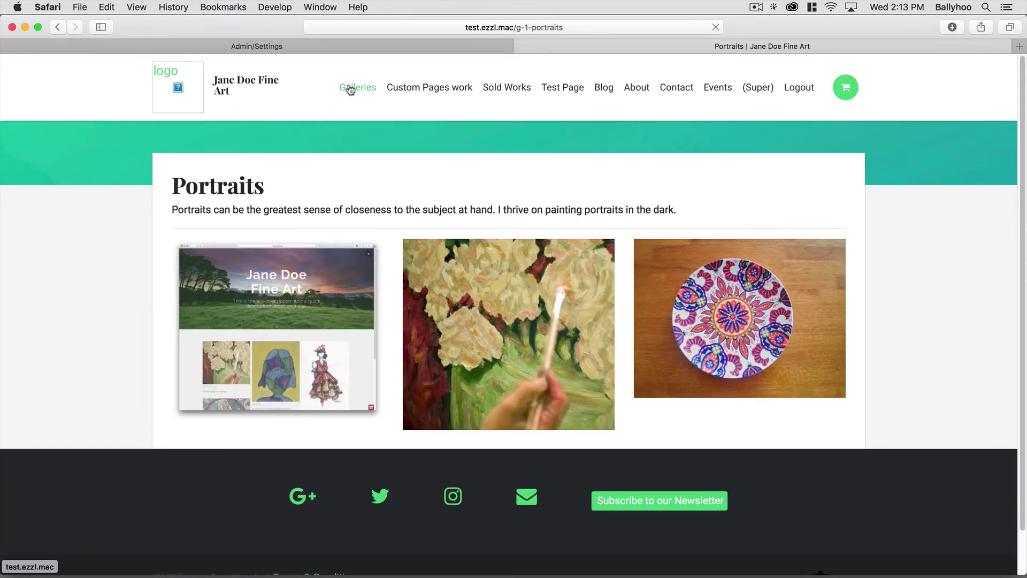
click(349, 88)
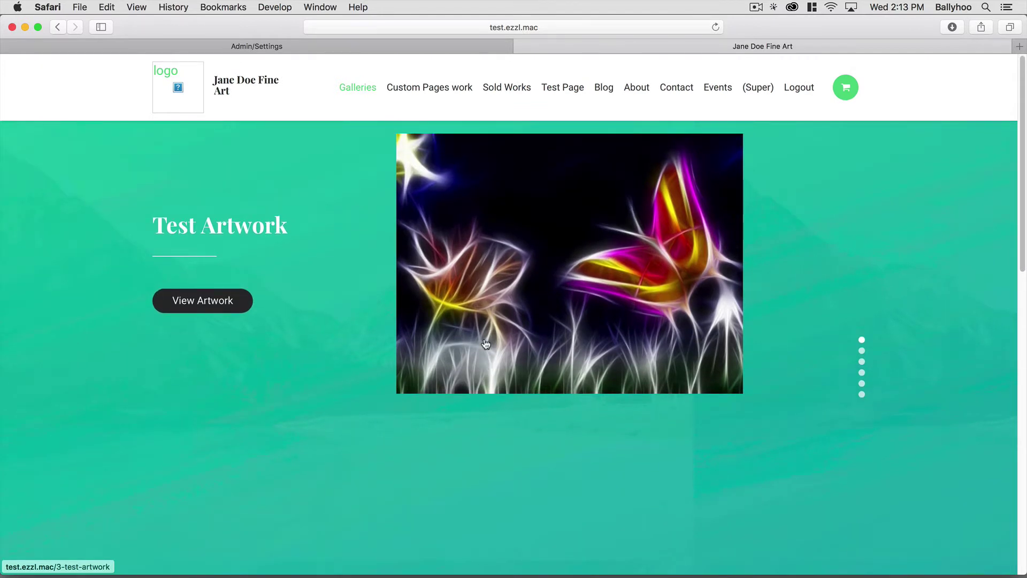
click(386, 48)
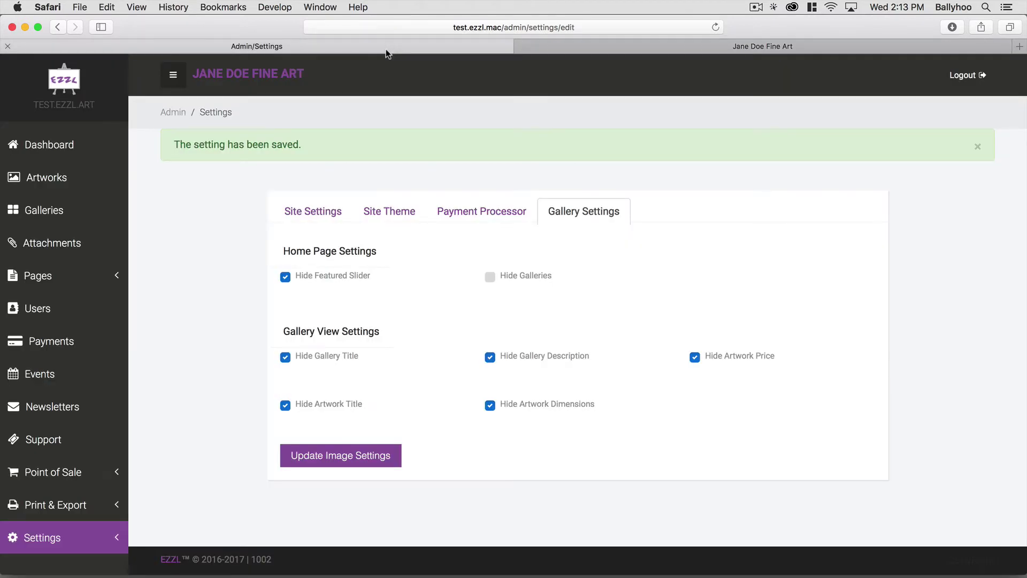
click(64, 178)
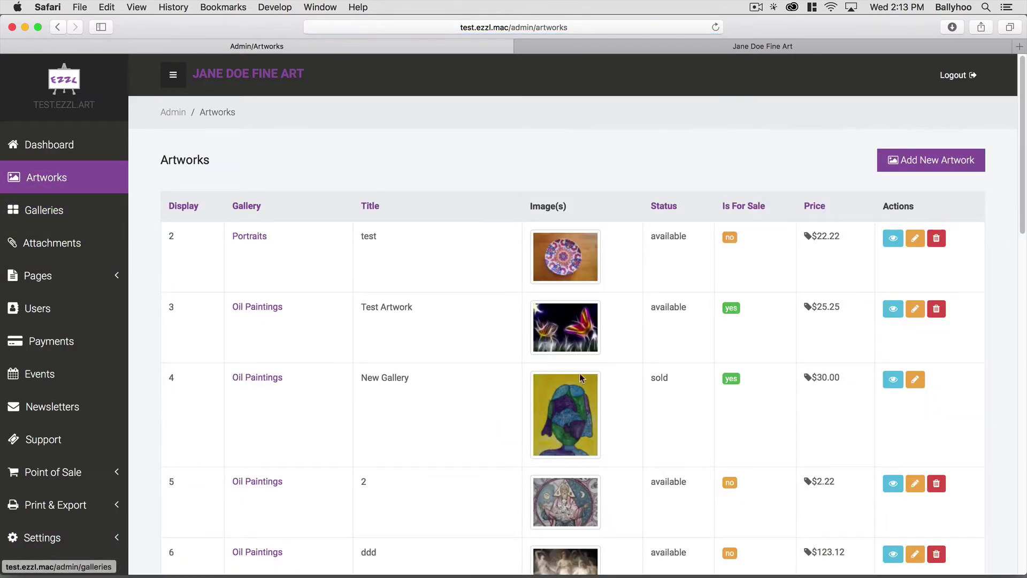
click(915, 309)
scroll(439, 380, down, 6)
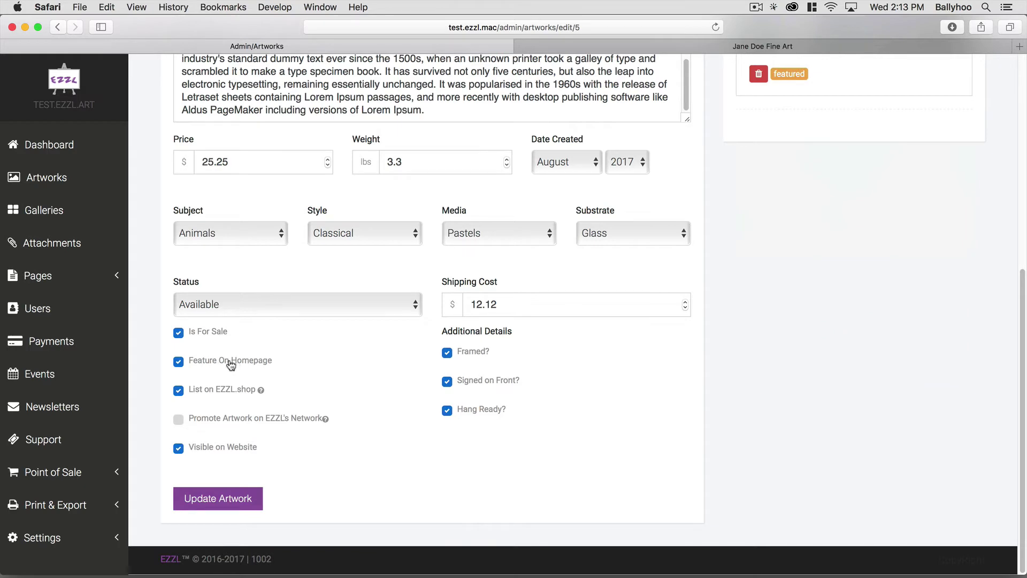
Page through the artworks in the public home page slider, view The Mona Lisa's artwork page, and go back to the home page.
click(592, 47)
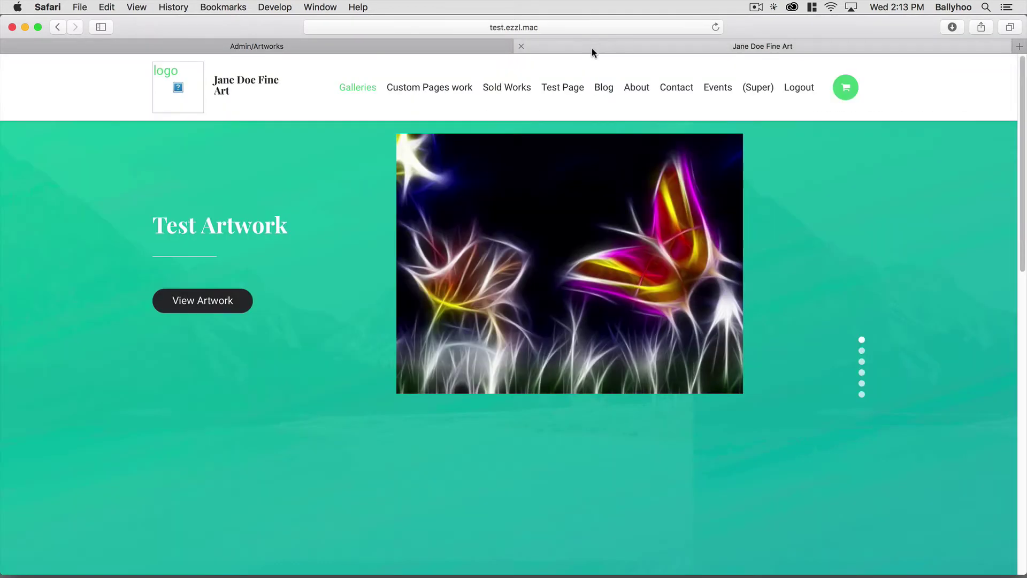
click(861, 362)
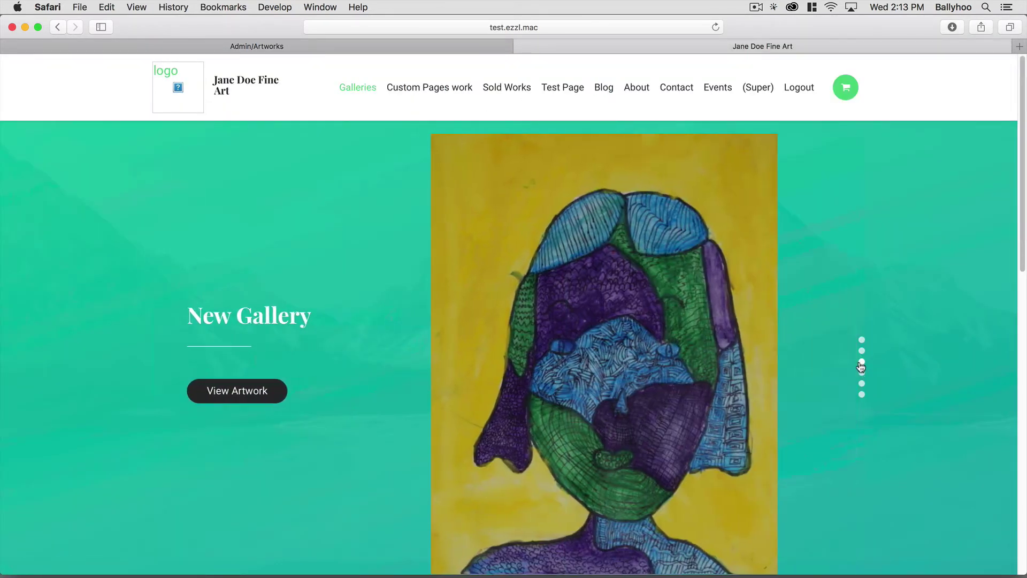
click(861, 373)
click(861, 383)
click(862, 394)
click(862, 405)
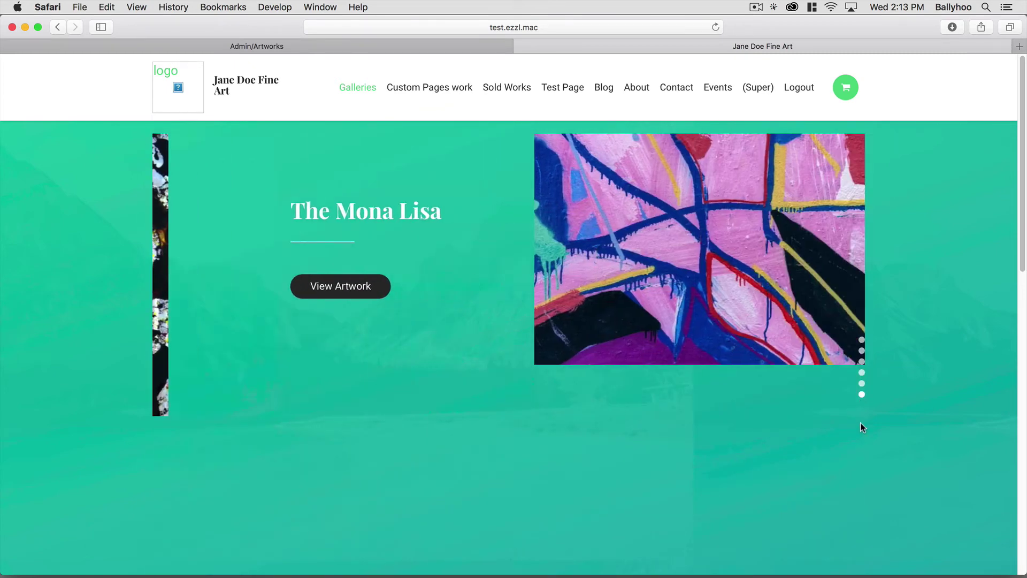
click(211, 291)
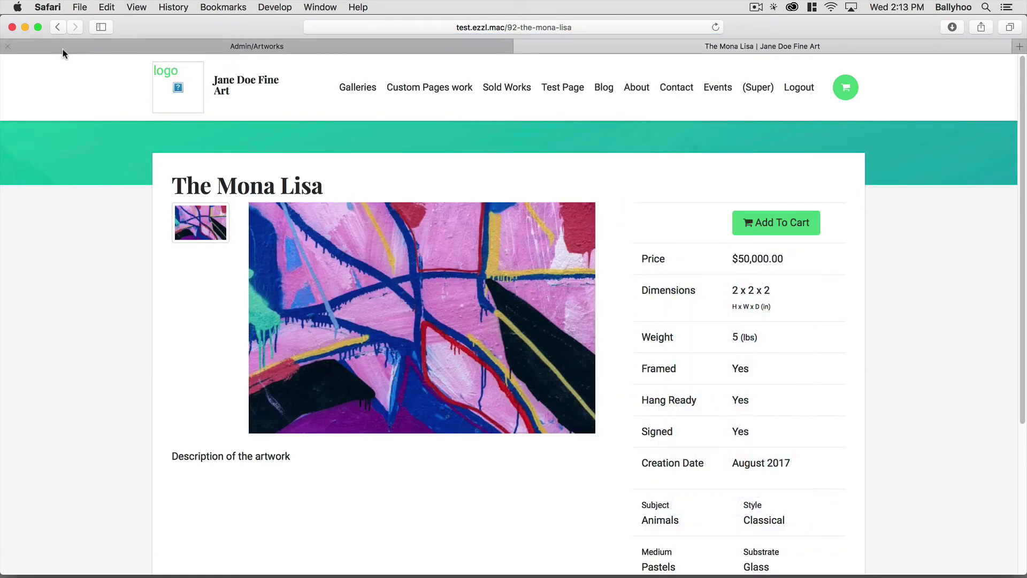
click(59, 27)
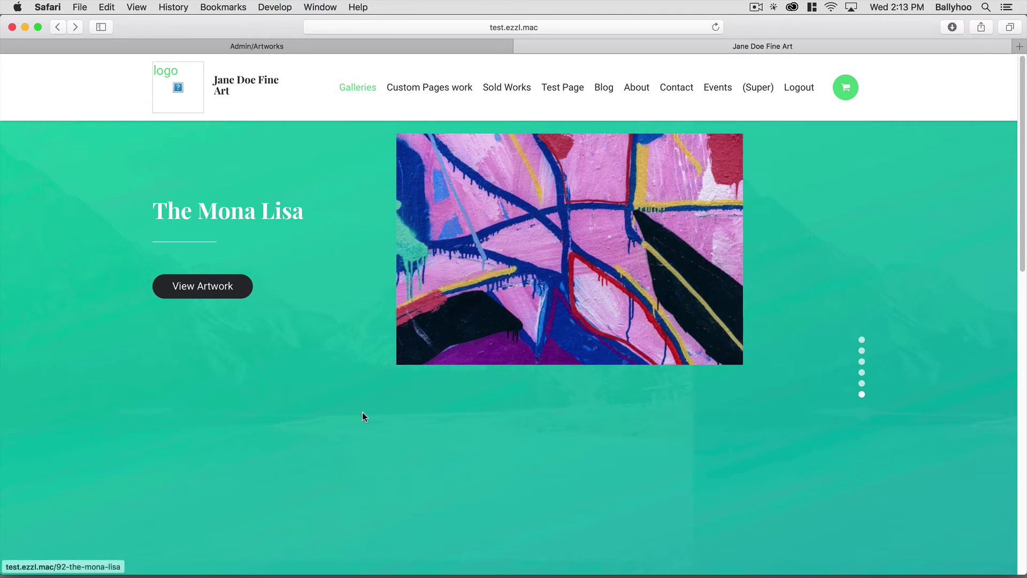
scroll(364, 409, down, 1)
Compare Test Artwork's Feature On Homepage option with the public home page, ending on the artwork's edit form.
click(370, 48)
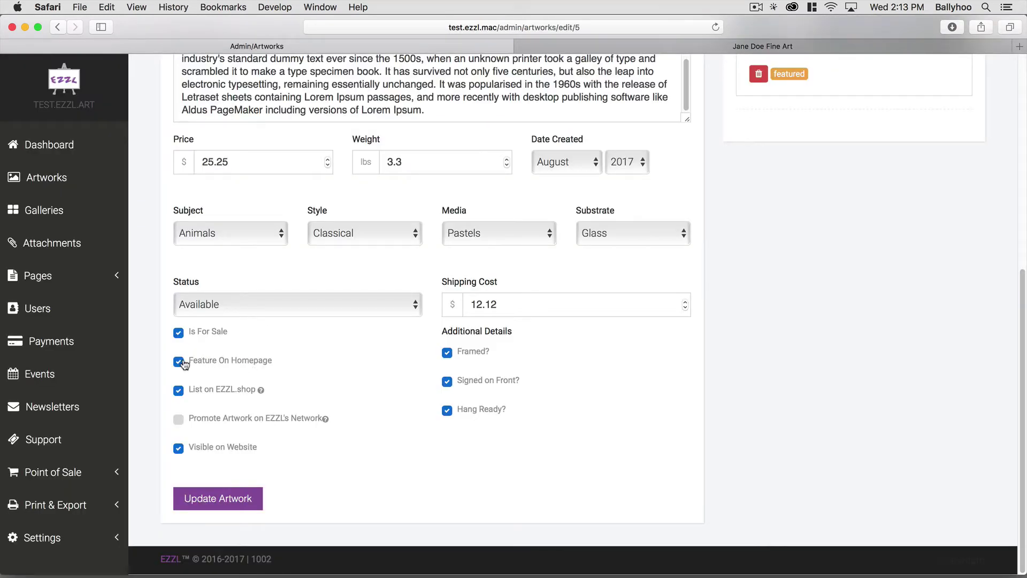
click(554, 49)
click(326, 48)
scroll(321, 166, up, 7)
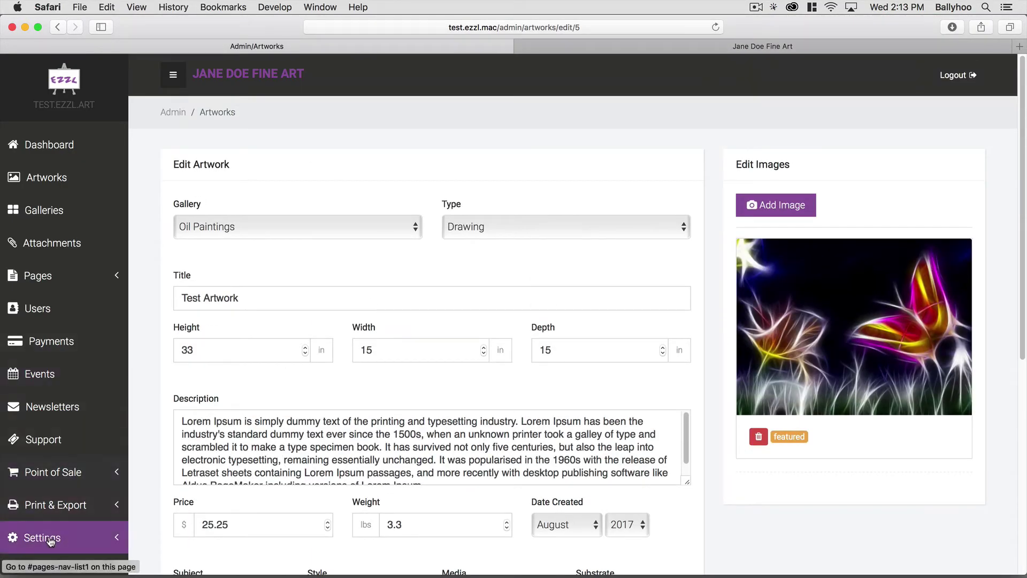
Enable Hide Featured Slider in the home page section of the gallery settings and save the settings.
click(43, 537)
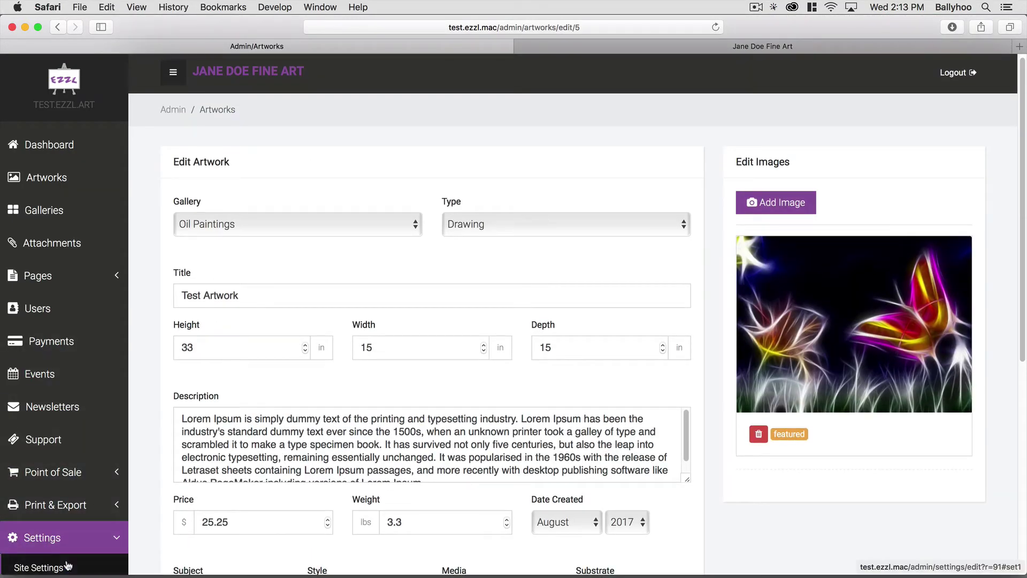
click(32, 563)
click(591, 170)
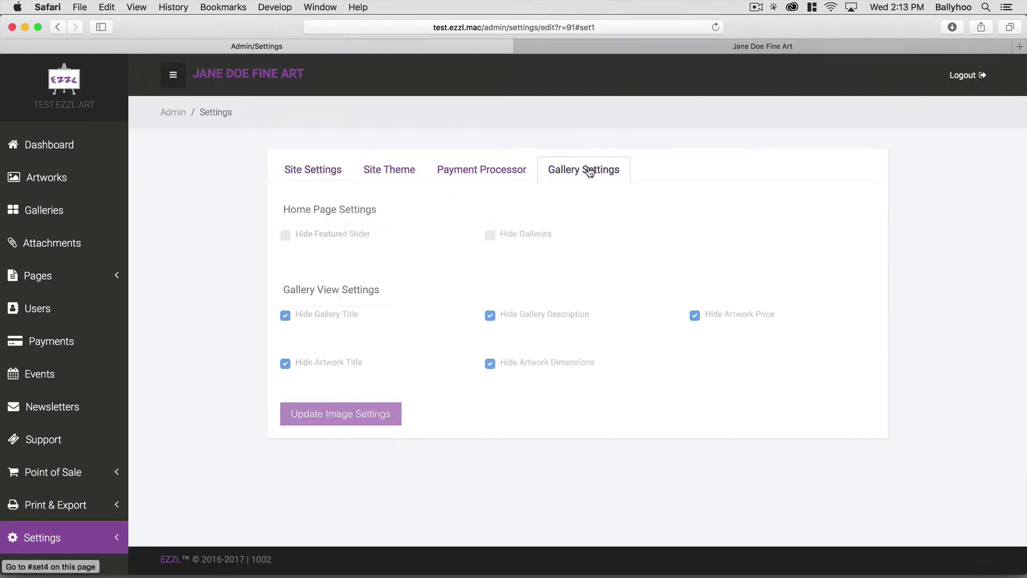
click(308, 239)
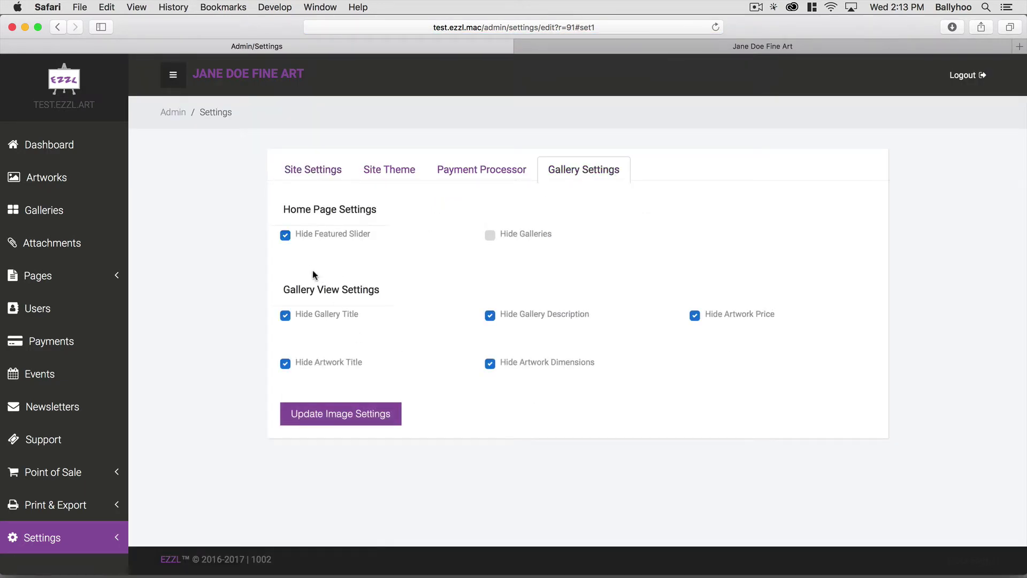
click(332, 414)
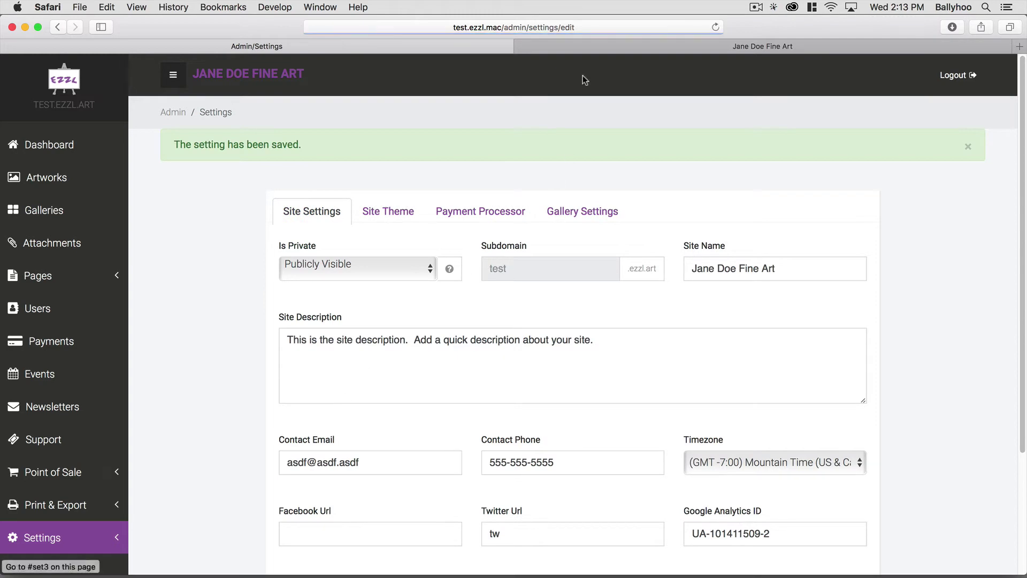
Reload the public home page and check its layout with the featured slider hidden.
click(582, 75)
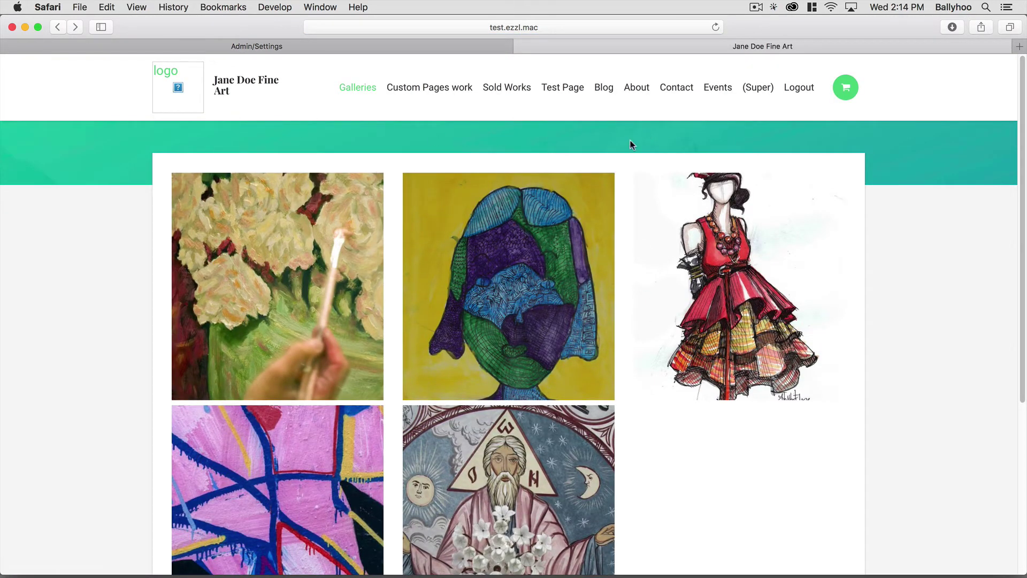
scroll(718, 427, down, 5)
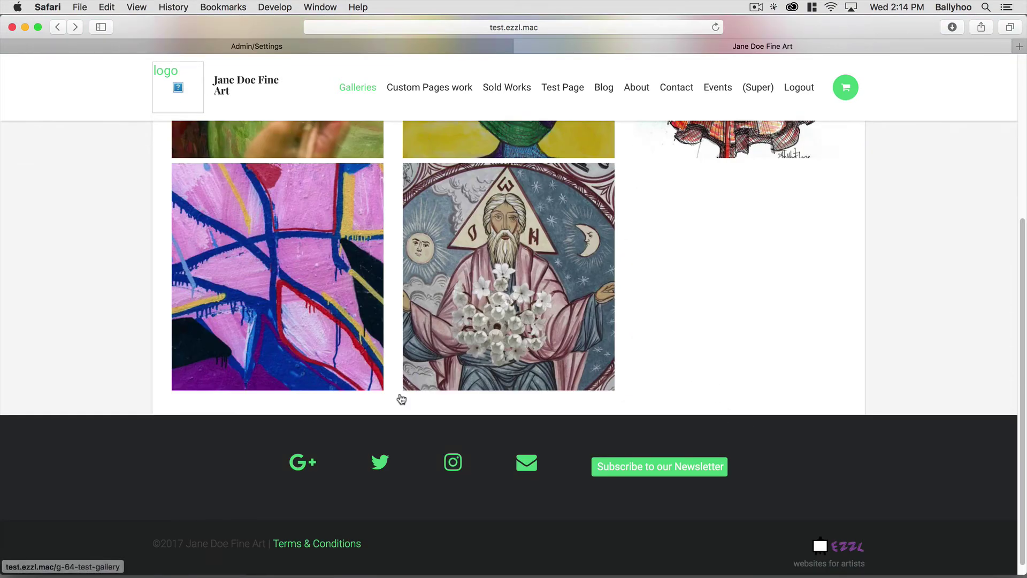
scroll(502, 374, up, 5)
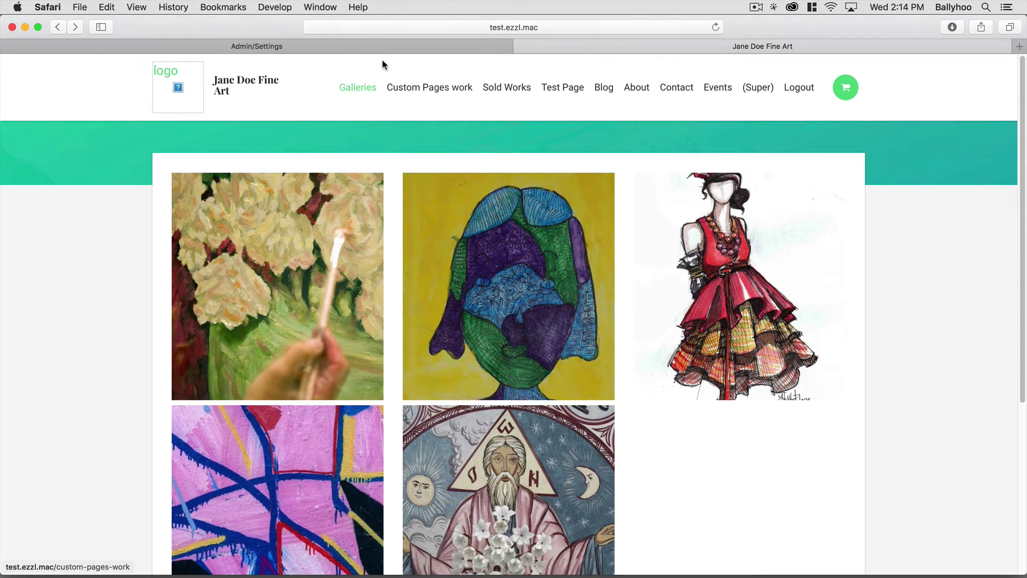
Choose Creative Theme (side menu) in the site theme settings and open its preview without saving.
click(358, 46)
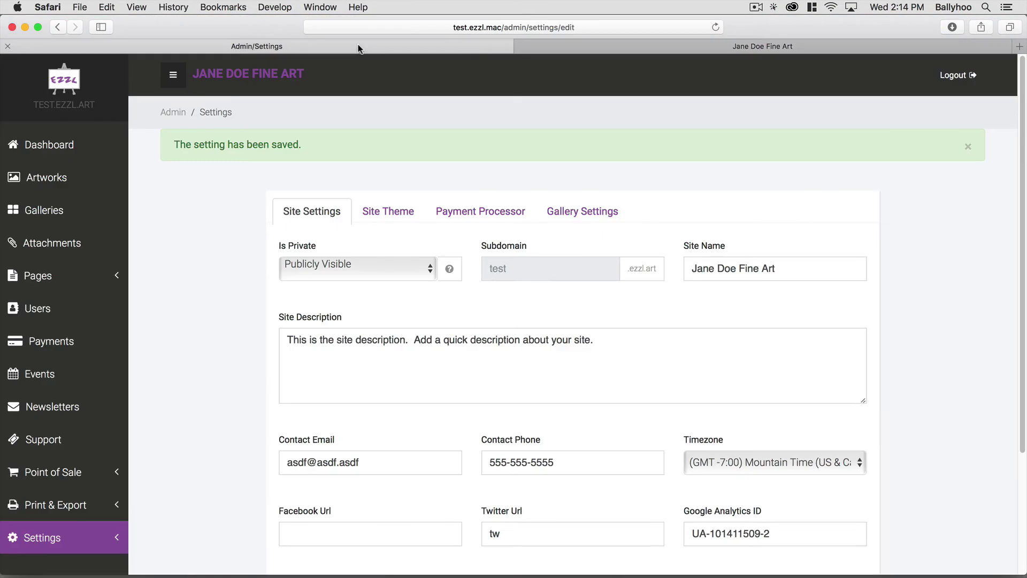
click(374, 211)
click(336, 439)
click(333, 428)
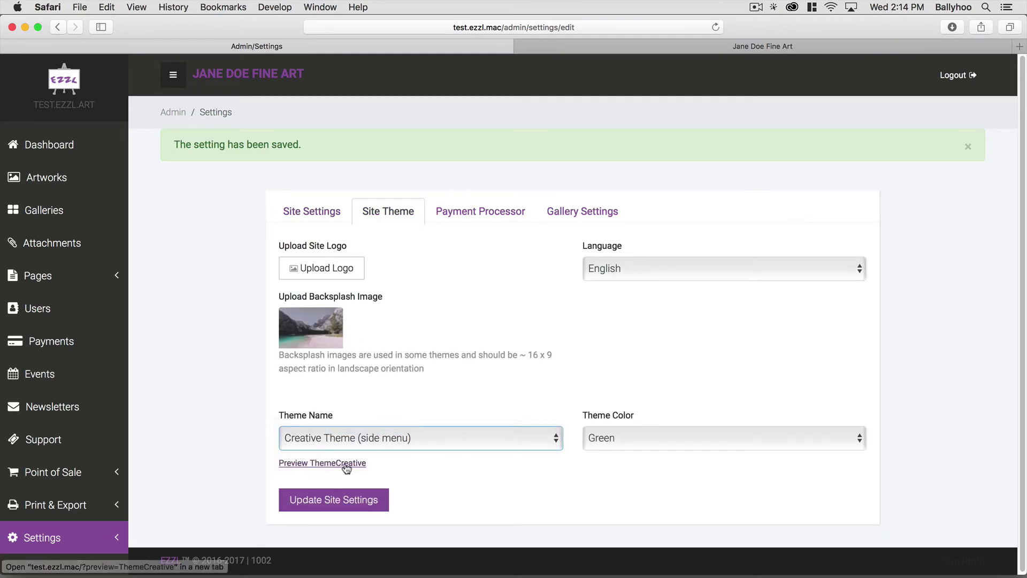
click(336, 464)
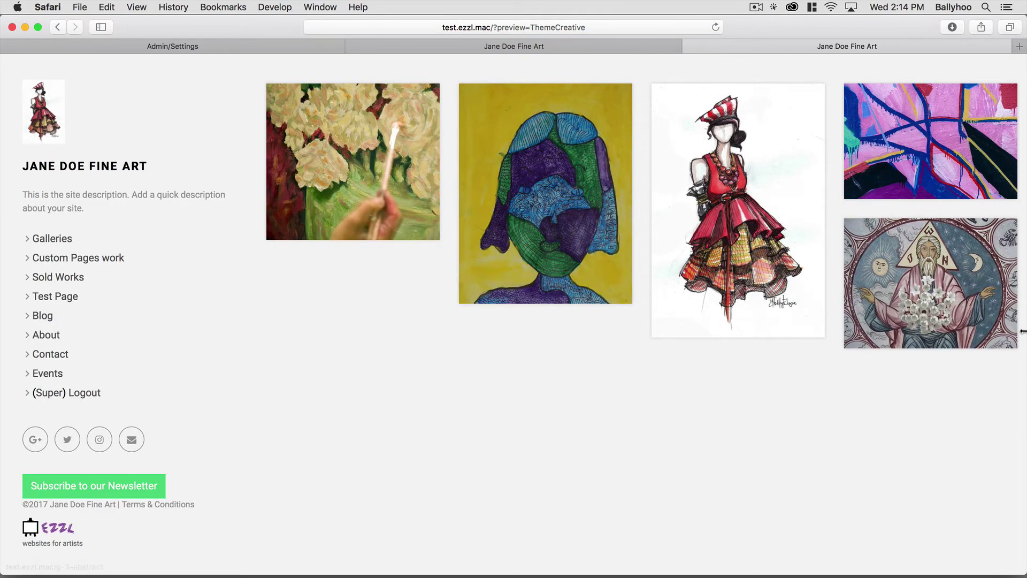
Narrow the browser window and widen it again to examine how the Creative Theme preview rearranges its galleries.
mouse_move(1026, 333)
mouse_down()
mouse_move(819, 342)
mouse_move(1026, 340)
mouse_up()
drag(1, 302, 450, 297)
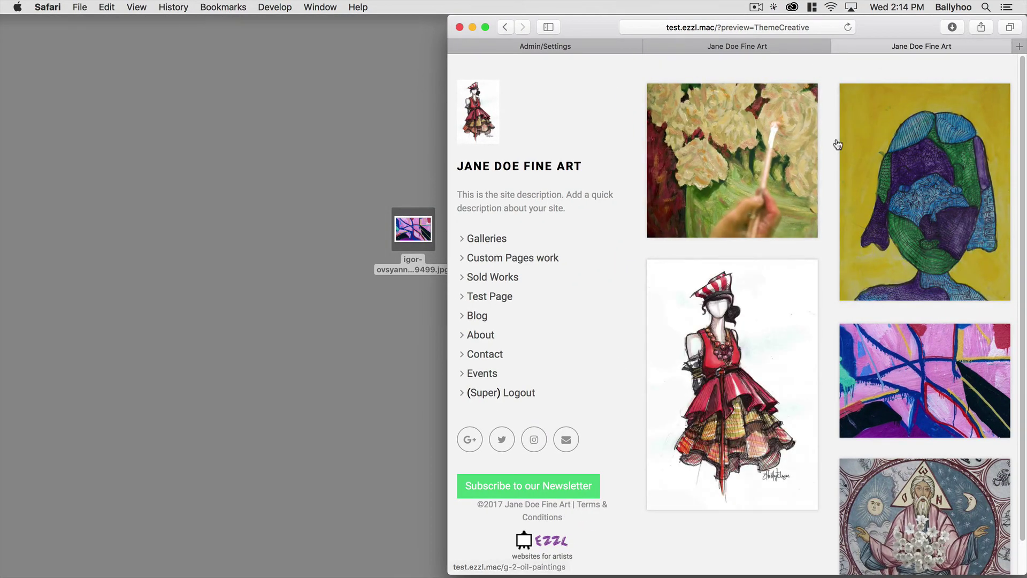
scroll(772, 409, down, 2)
scroll(771, 355, up, 2)
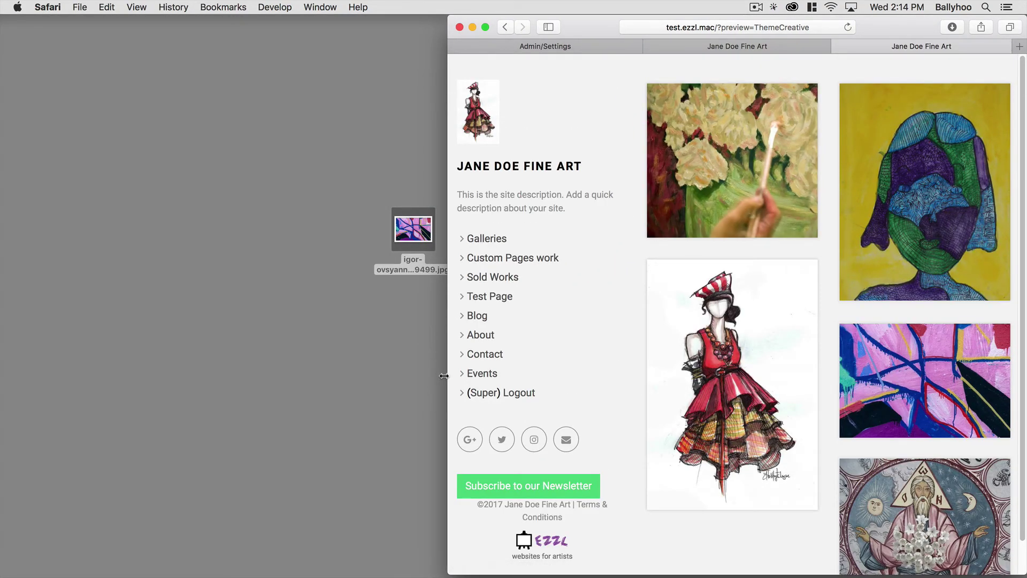
drag(448, 374, 18, 377)
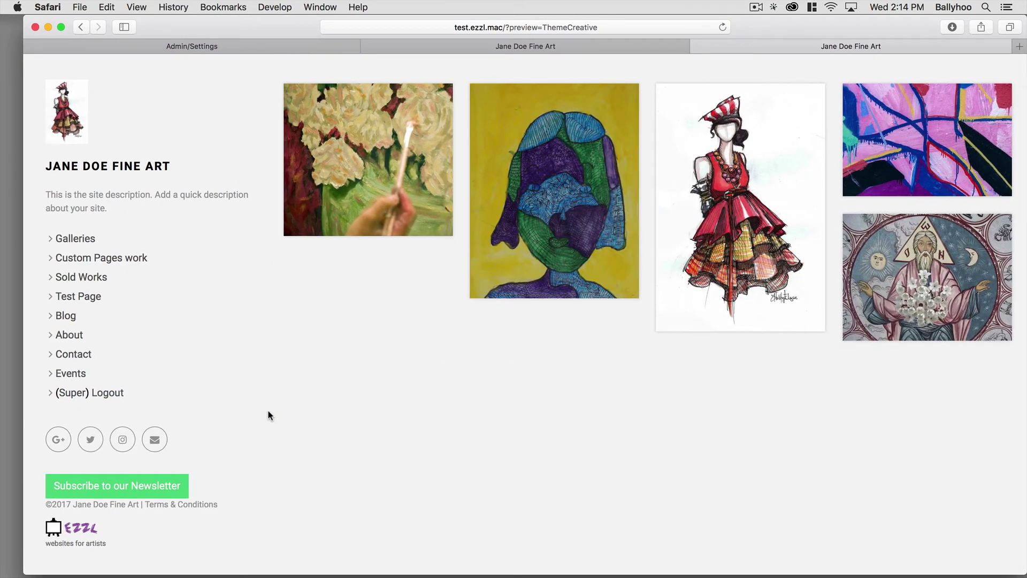
Return to the admin settings and review the gallery display options.
click(581, 47)
click(266, 46)
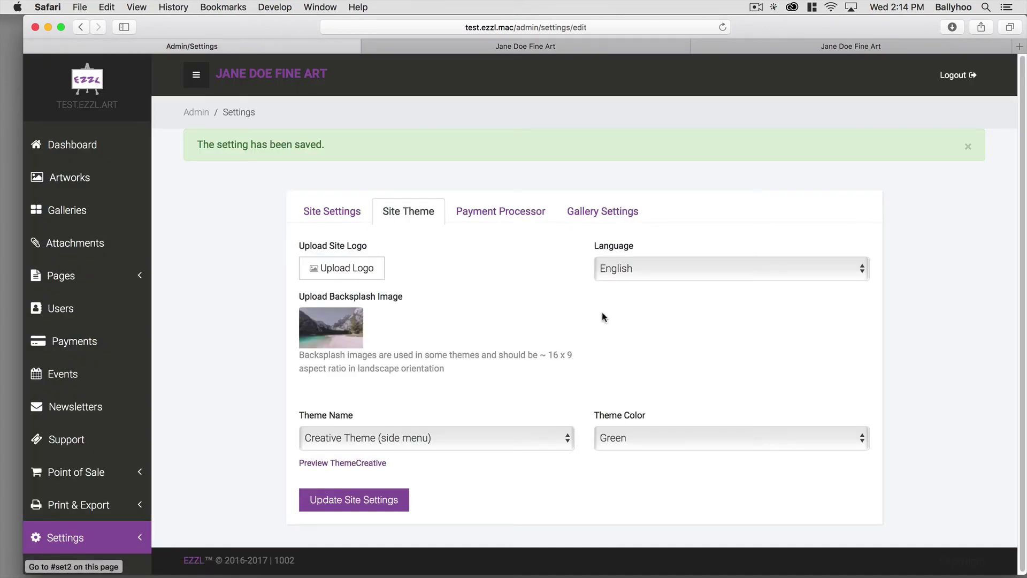
click(584, 209)
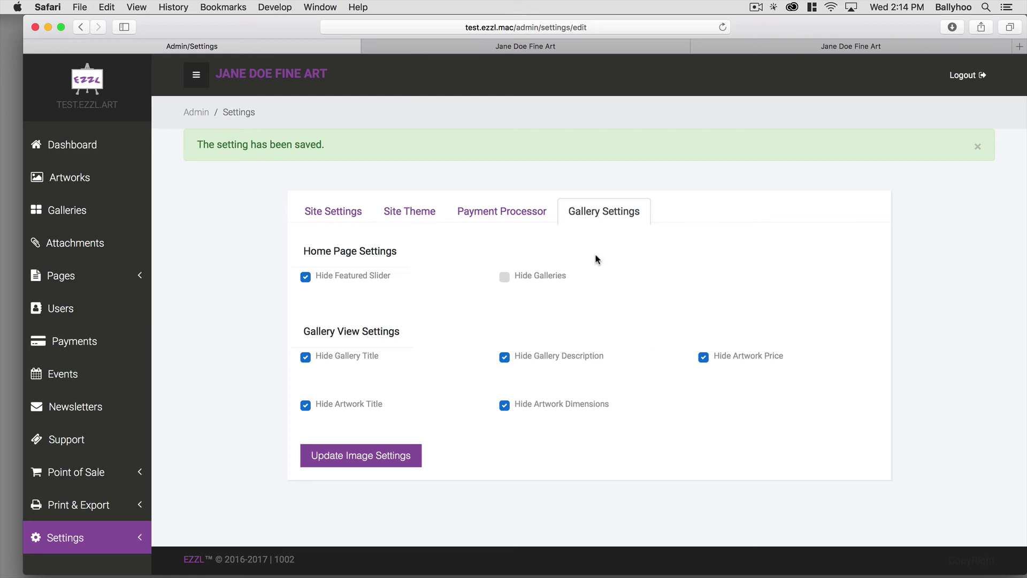
Go to ezzl.art and open its Updates & Articles page.
click(501, 28)
key(BackSpace)
text(e)
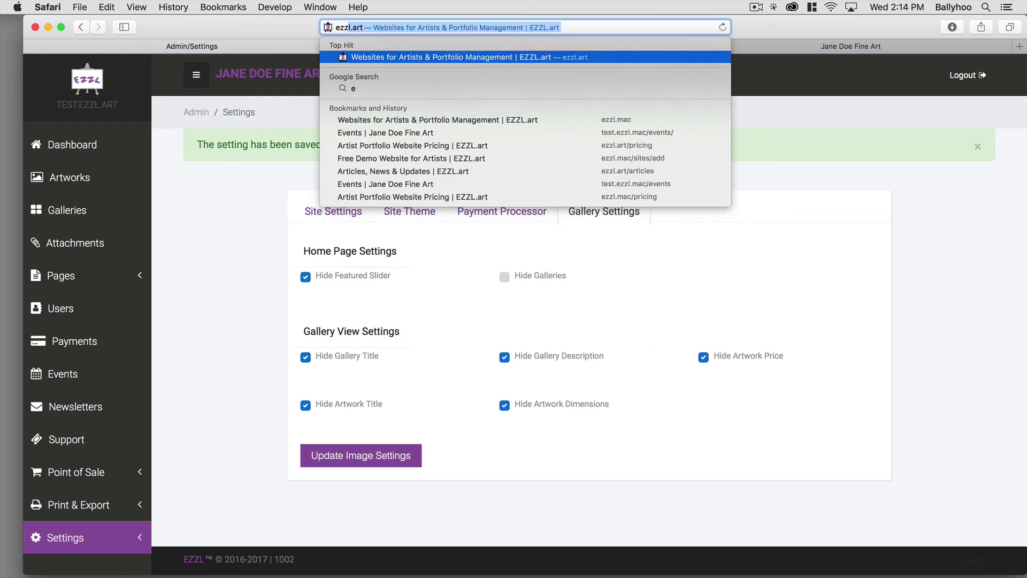
text(zzl.art)
key(Return)
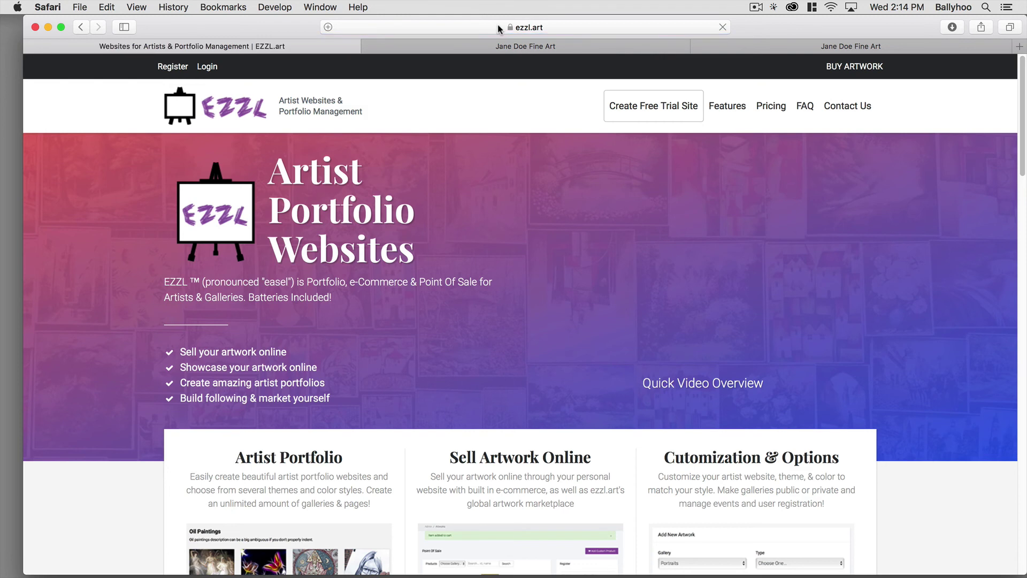
scroll(488, 177, down, 20)
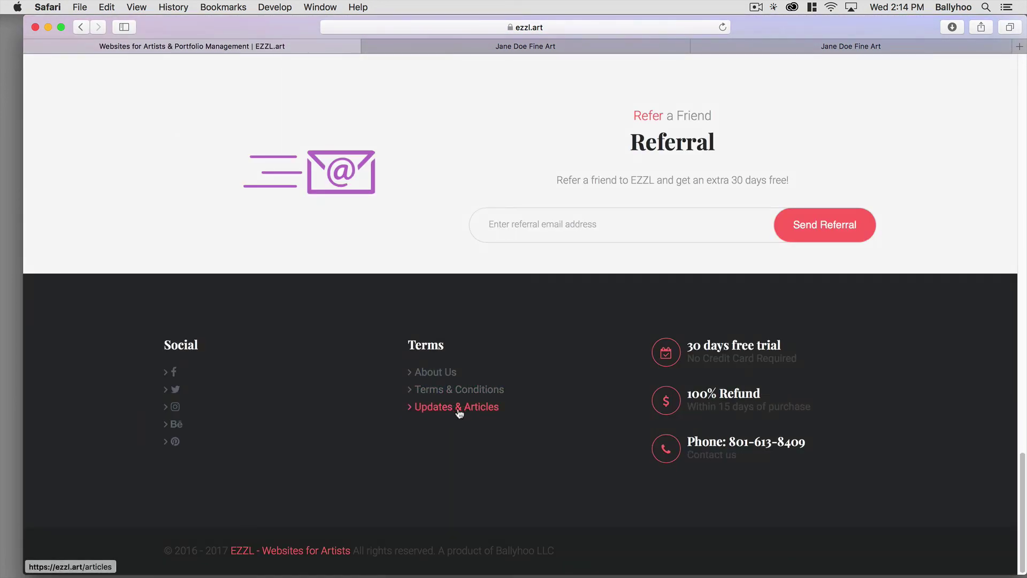
click(464, 412)
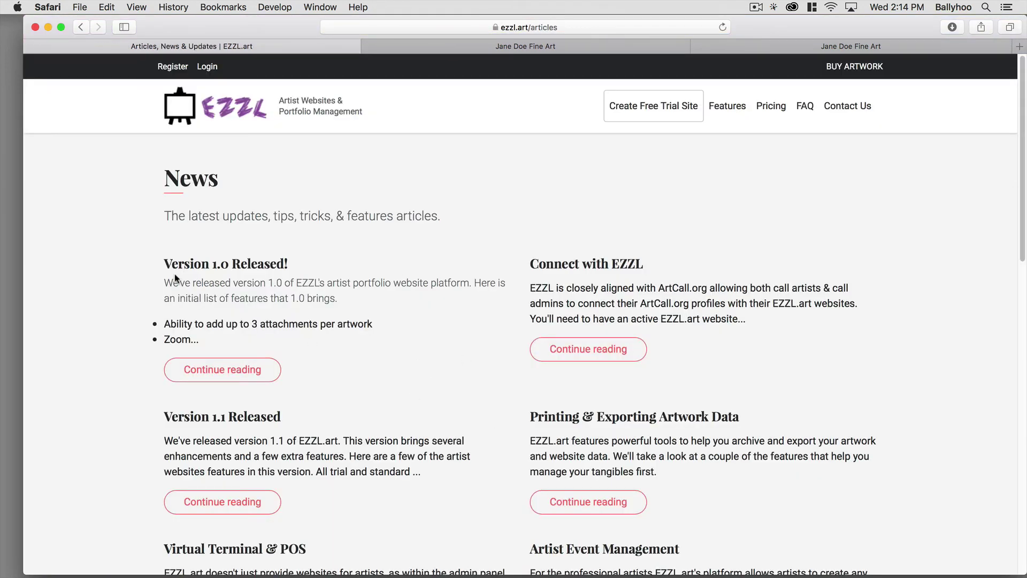
Find the Version 1.1 Released article on the news page, open it, and read through its list of new features.
drag(165, 264, 290, 262)
scroll(405, 403, down, 1)
scroll(405, 408, down, 2)
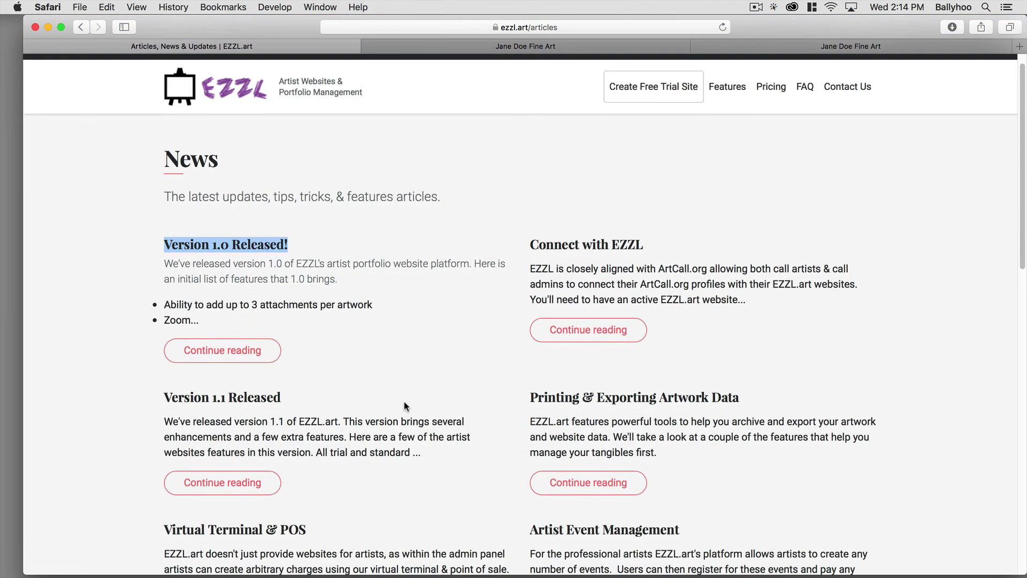
click(238, 459)
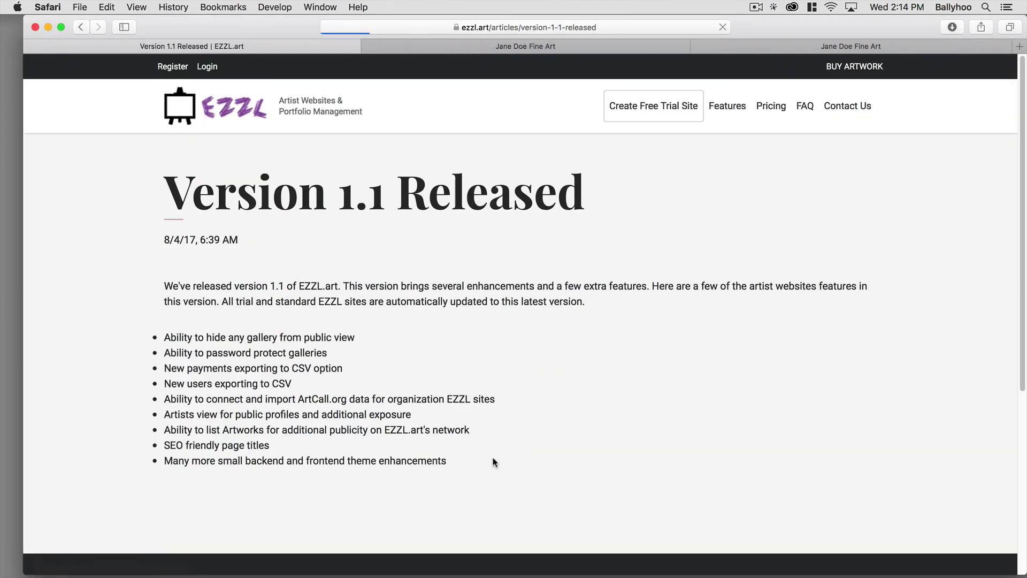
drag(161, 332, 464, 473)
click(469, 475)
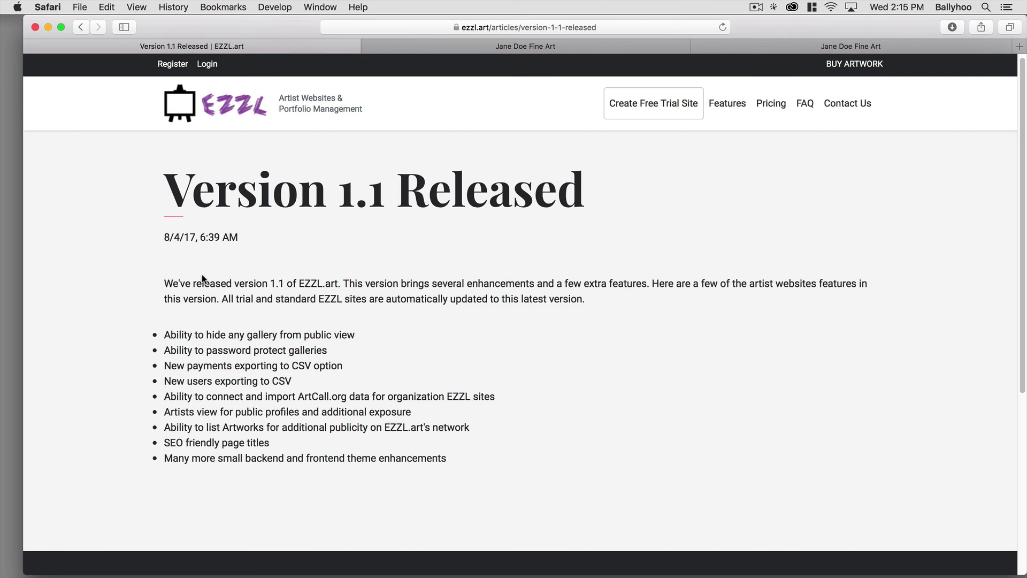